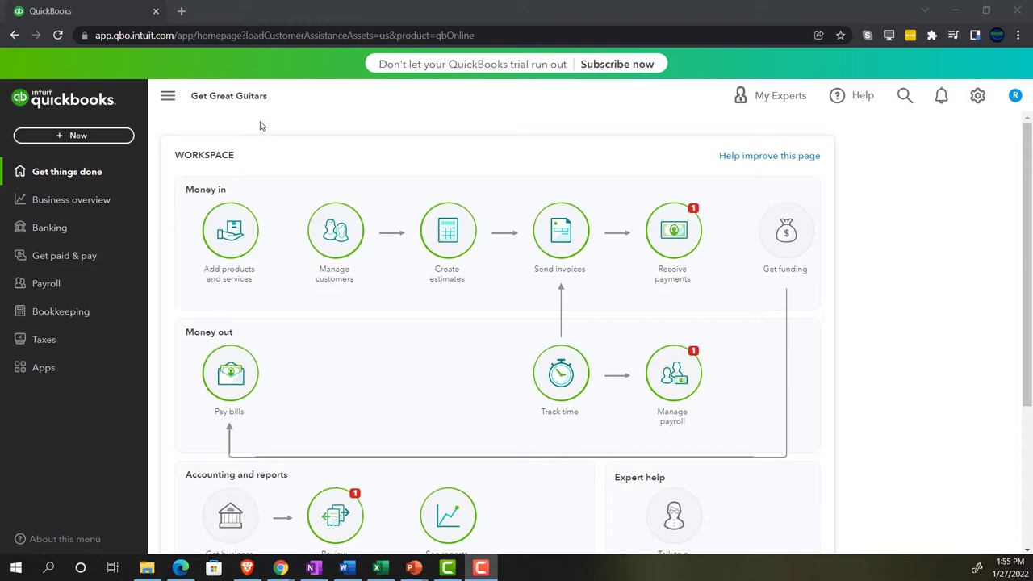
# Enlarge the company page and check the settings options for the Business or Accountant view
pyautogui.hotkey('ctrl', '+')
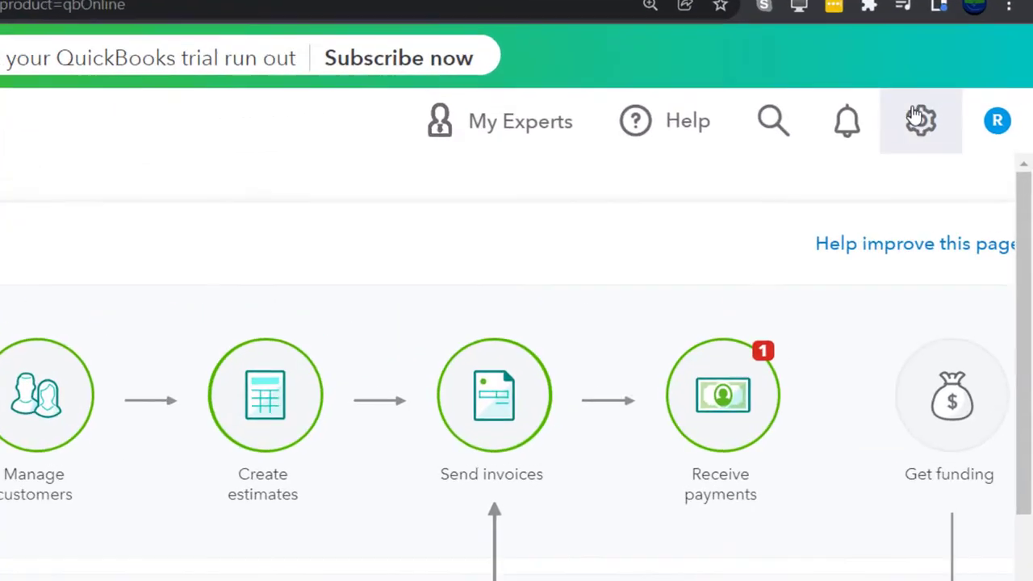
pyautogui.click(964, 108)
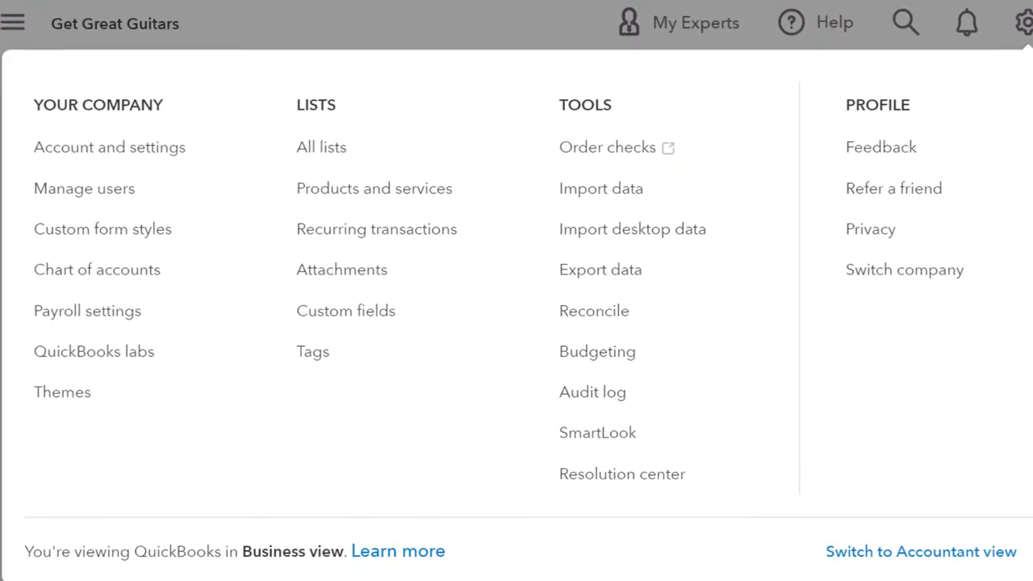
pyautogui.click(512, 580)
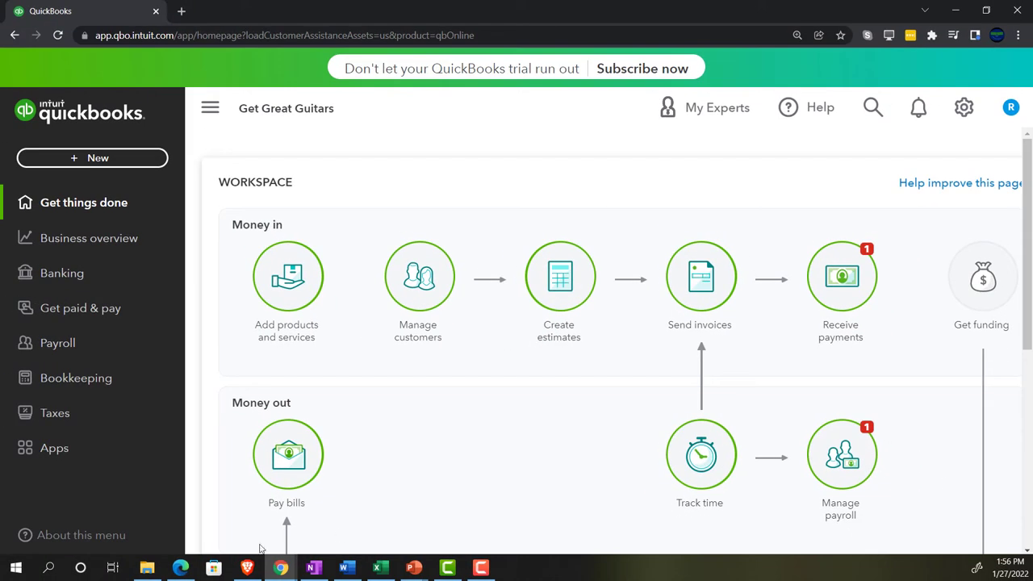
# Switch to the sample company in Microsoft Edge to view its Dashboard, and return to Get Great Guitars in Chrome
pyautogui.click(181, 568)
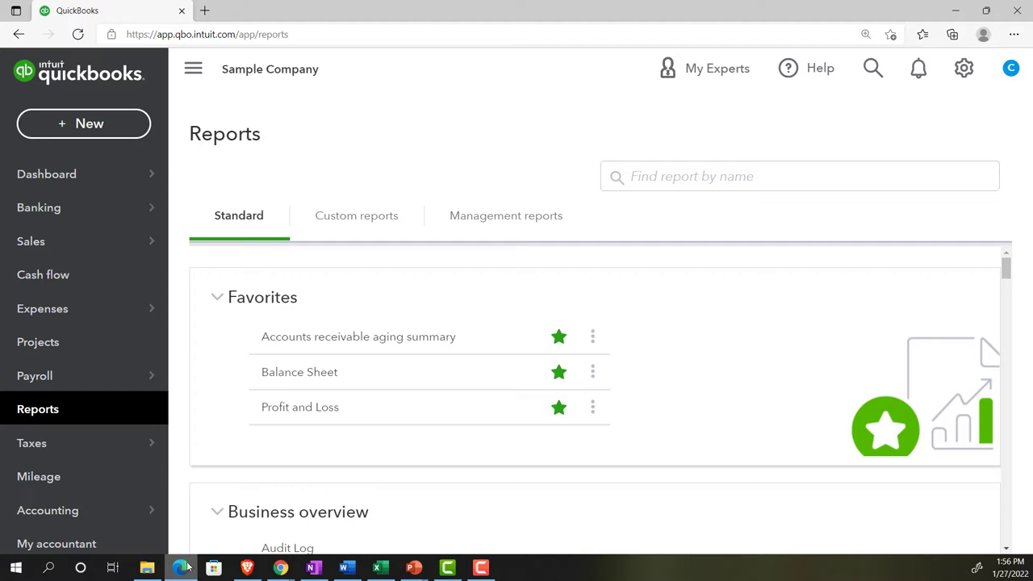
pyautogui.click(65, 177)
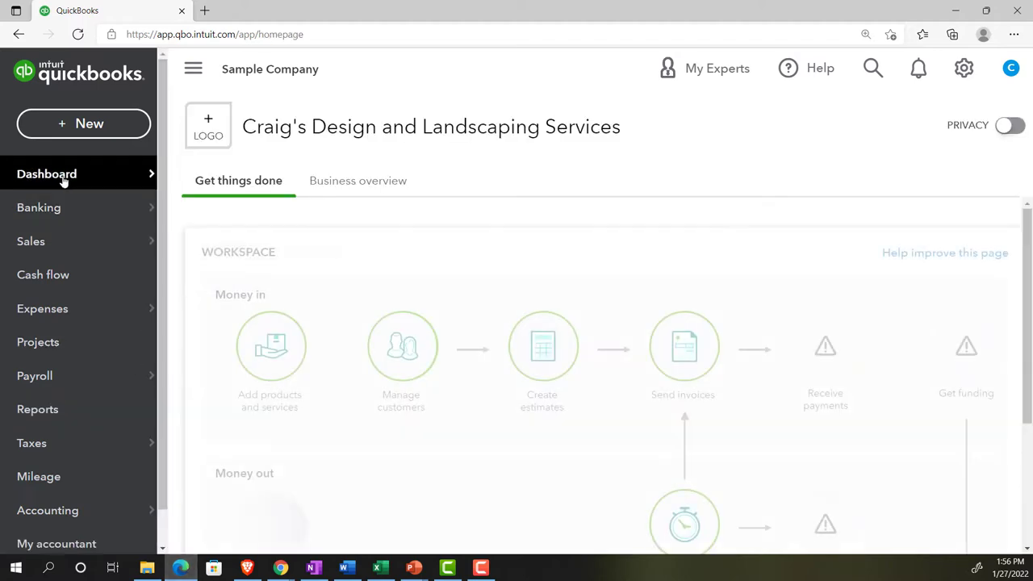
pyautogui.click(189, 569)
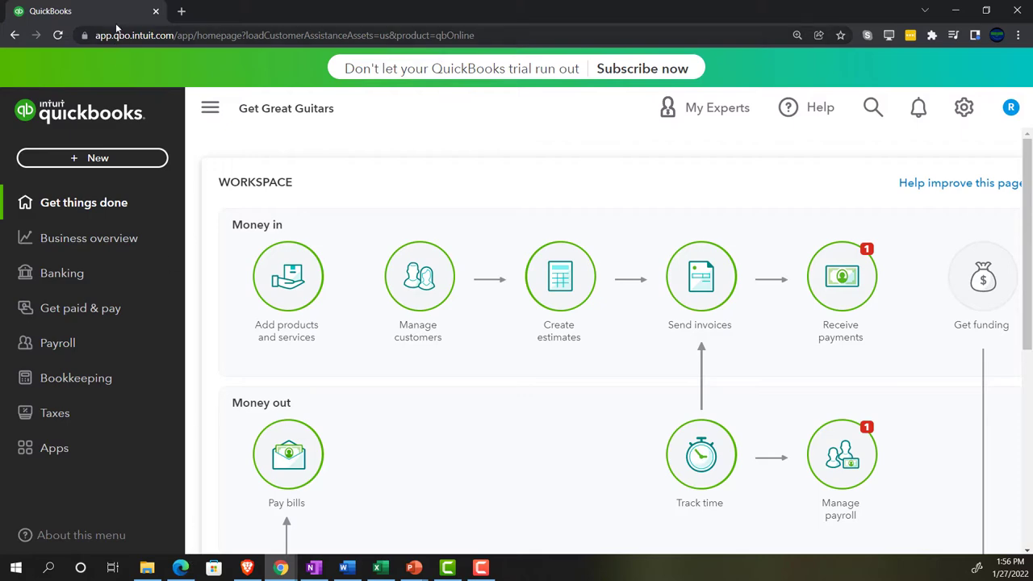
# Duplicate the original Get Great Guitars browser tab three times
pyautogui.rightClick(103, 13)
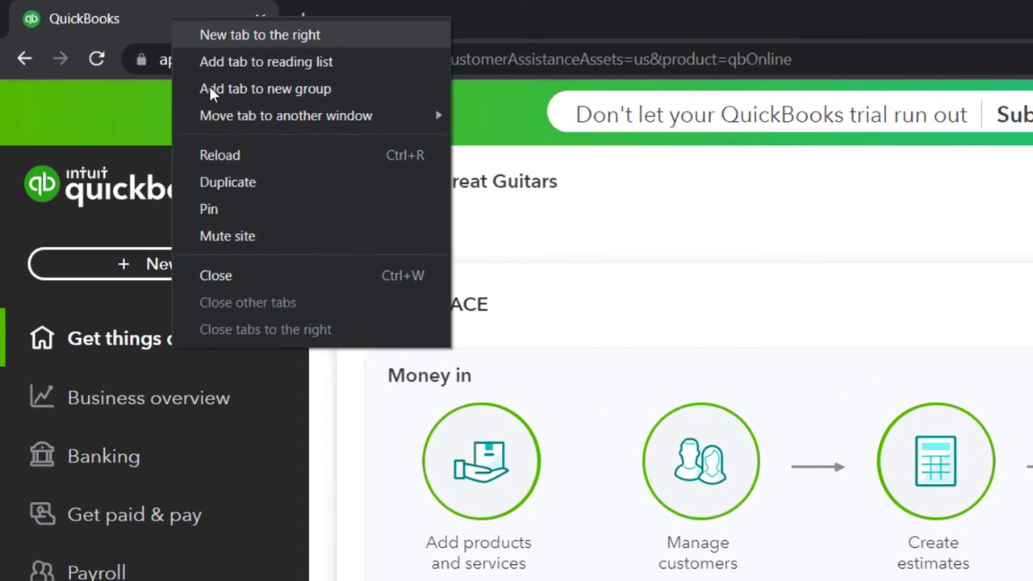
pyautogui.click(254, 173)
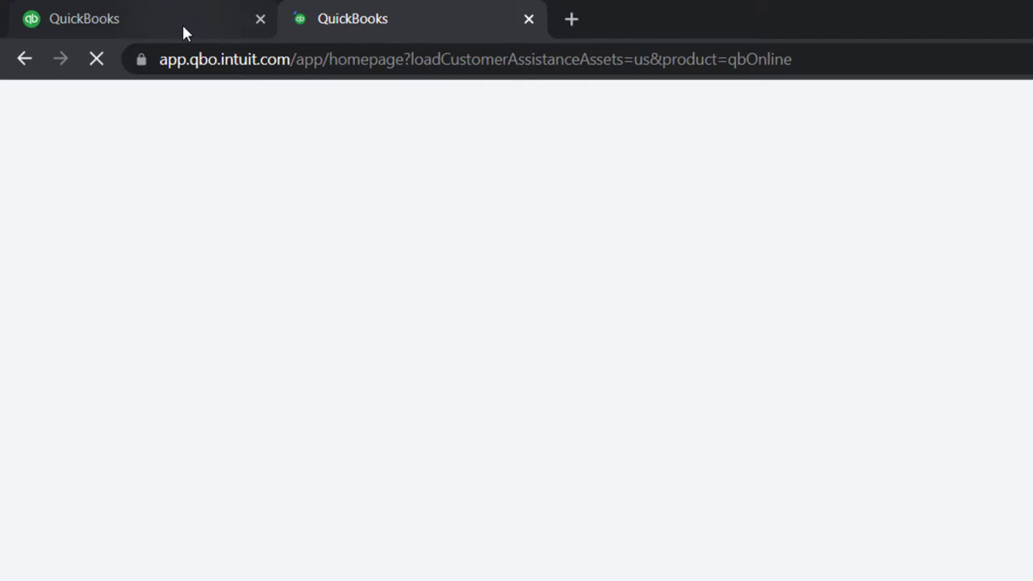
pyautogui.click(182, 21)
pyautogui.rightClick(181, 25)
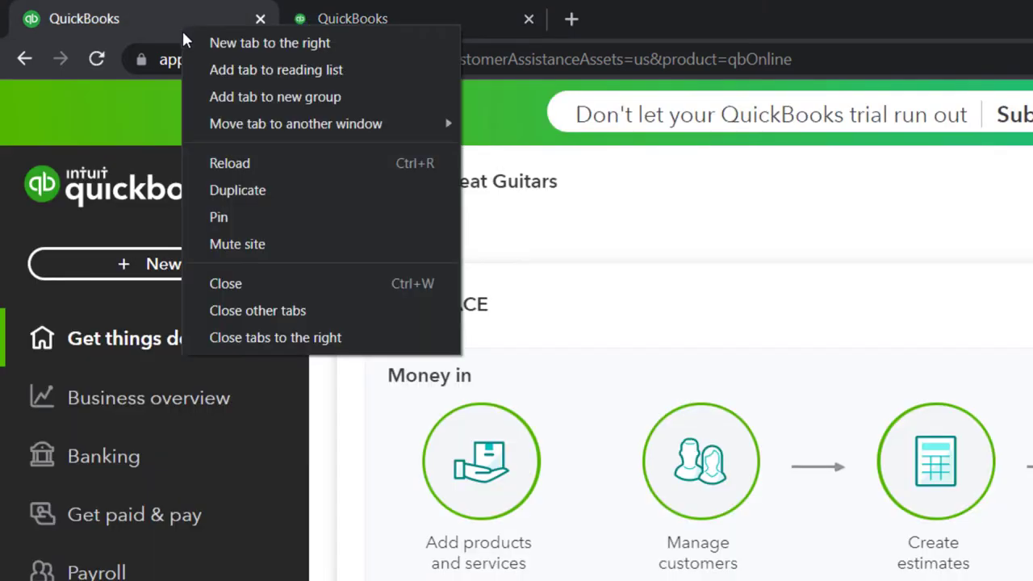
pyautogui.click(242, 190)
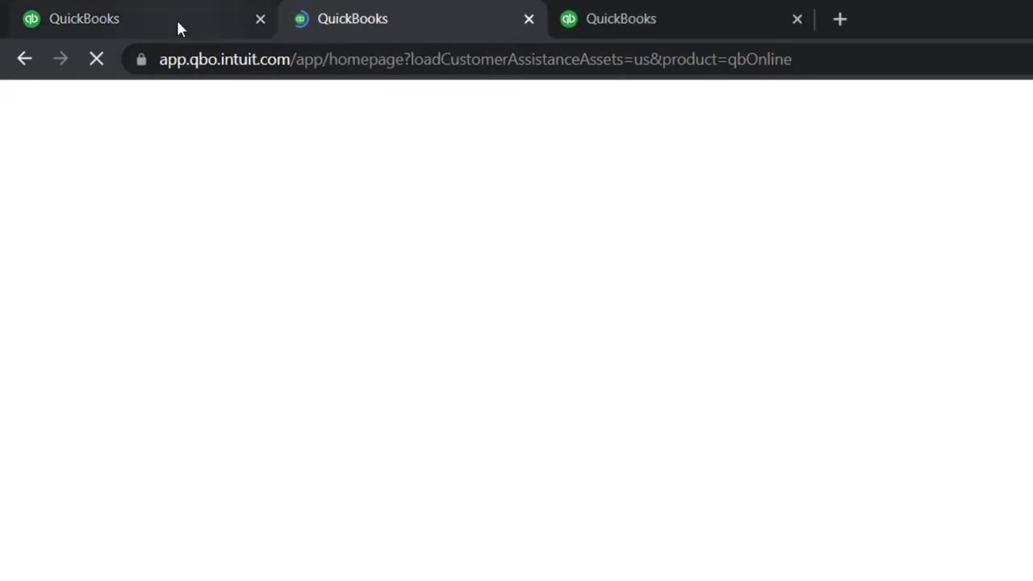
pyautogui.click(176, 17)
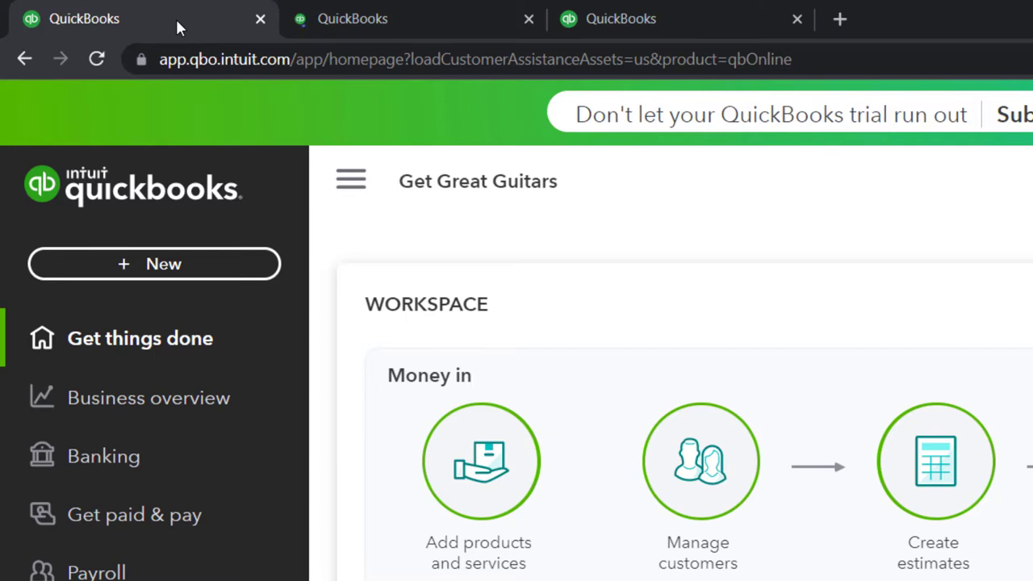
pyautogui.rightClick(178, 27)
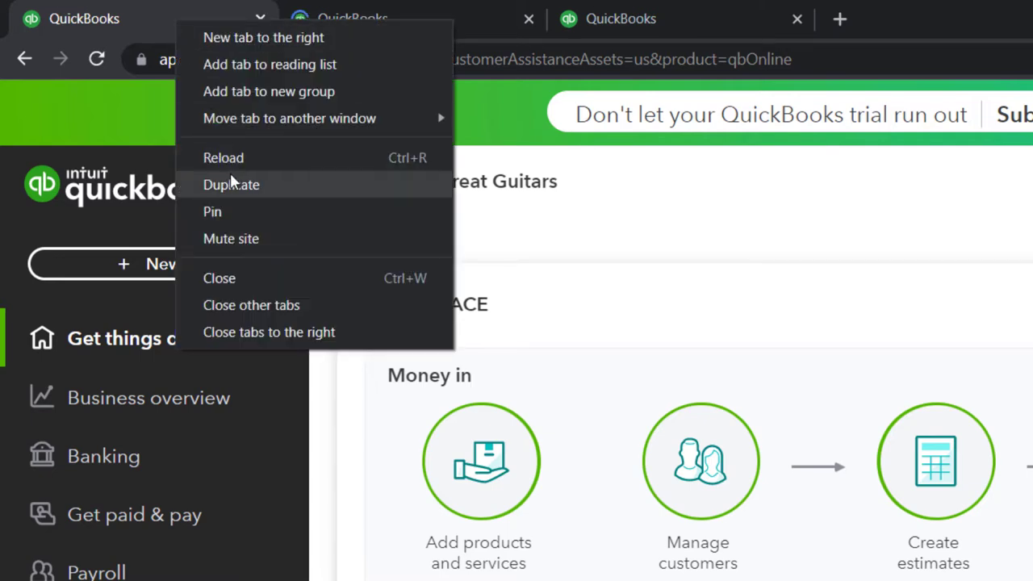
pyautogui.click(231, 183)
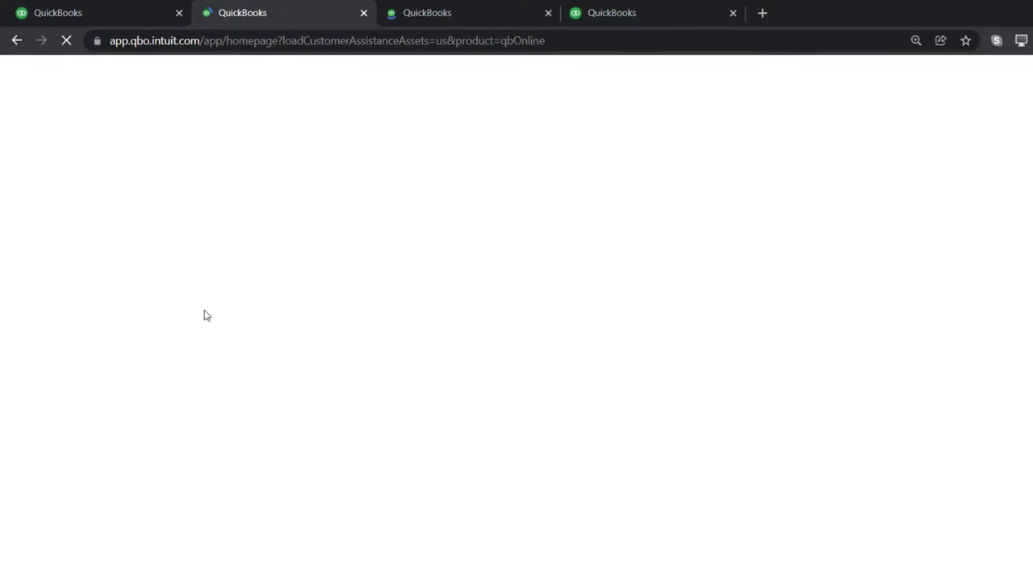
# View where Reports is located in the Edge sample company, and return to the Chrome window
pyautogui.click(180, 568)
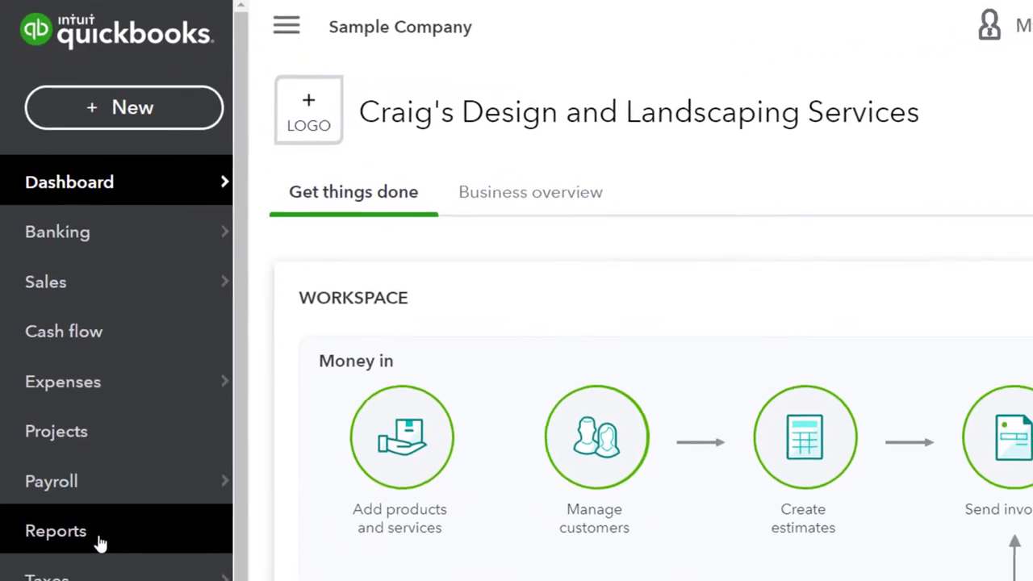
pyautogui.click(102, 550)
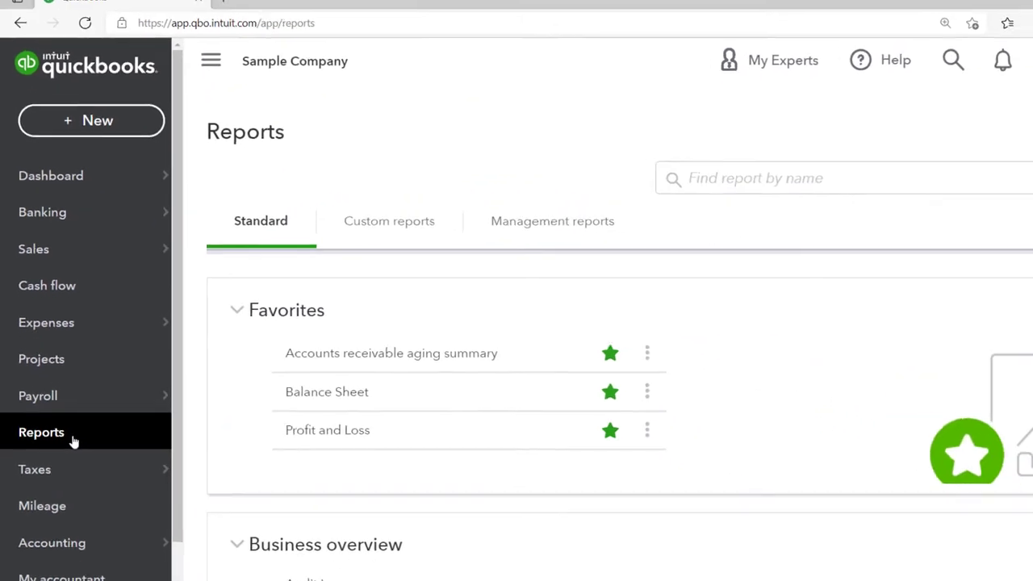
pyautogui.click(181, 569)
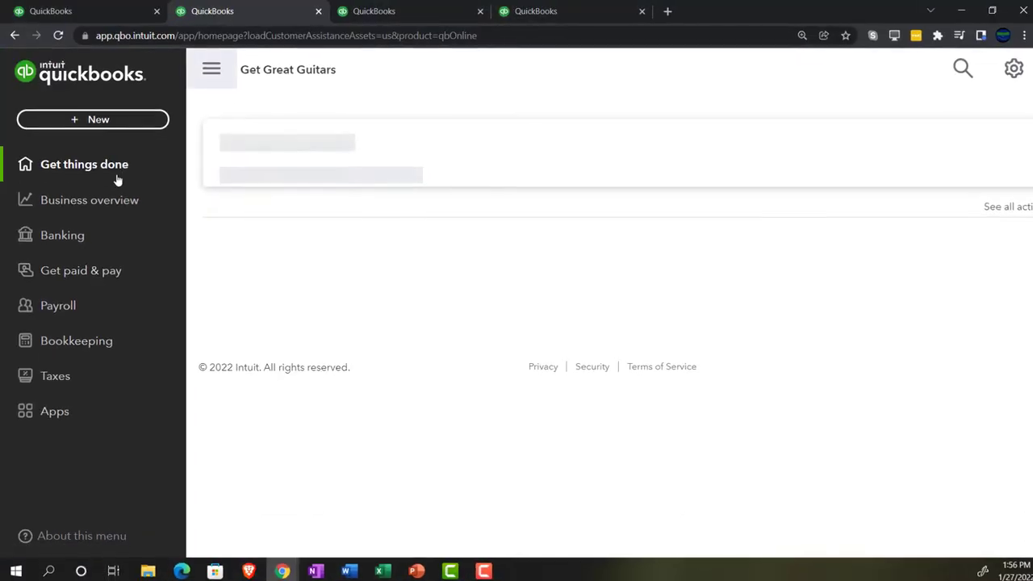
# Open the Balance Sheet report from the favorite reports in the second tab, with the navigation menu collapsed
pyautogui.click(85, 205)
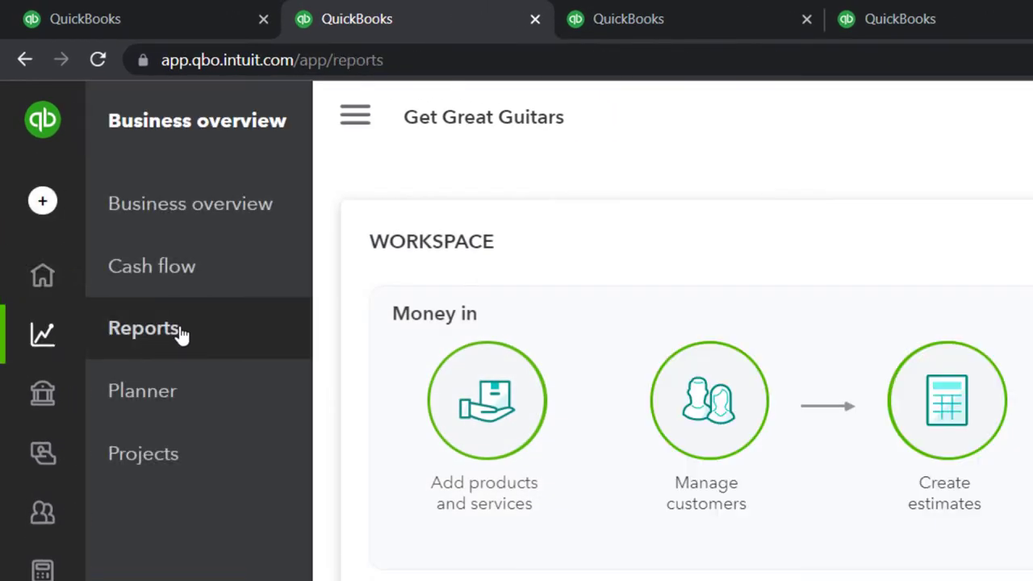
pyautogui.click(132, 347)
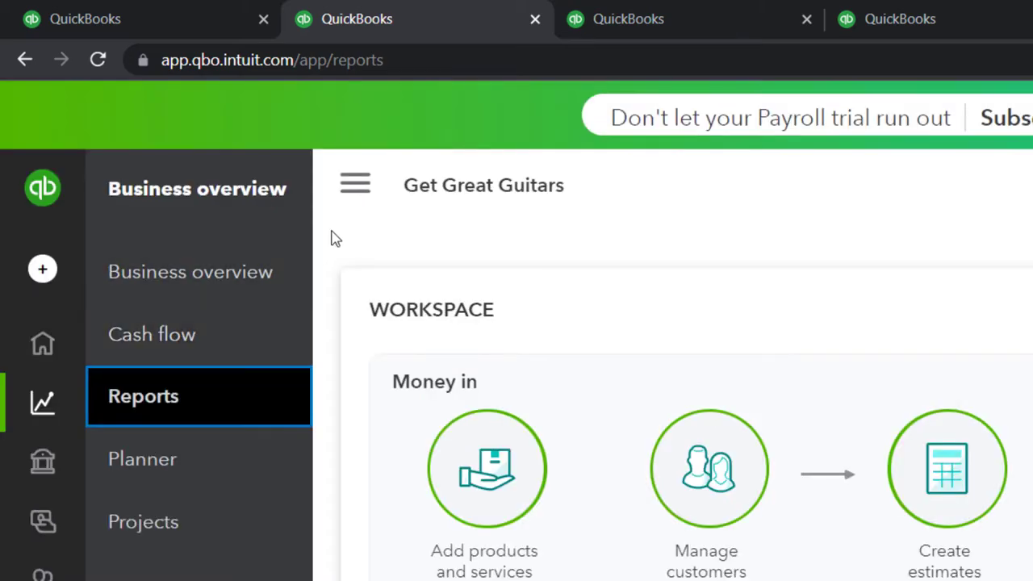
pyautogui.click(290, 161)
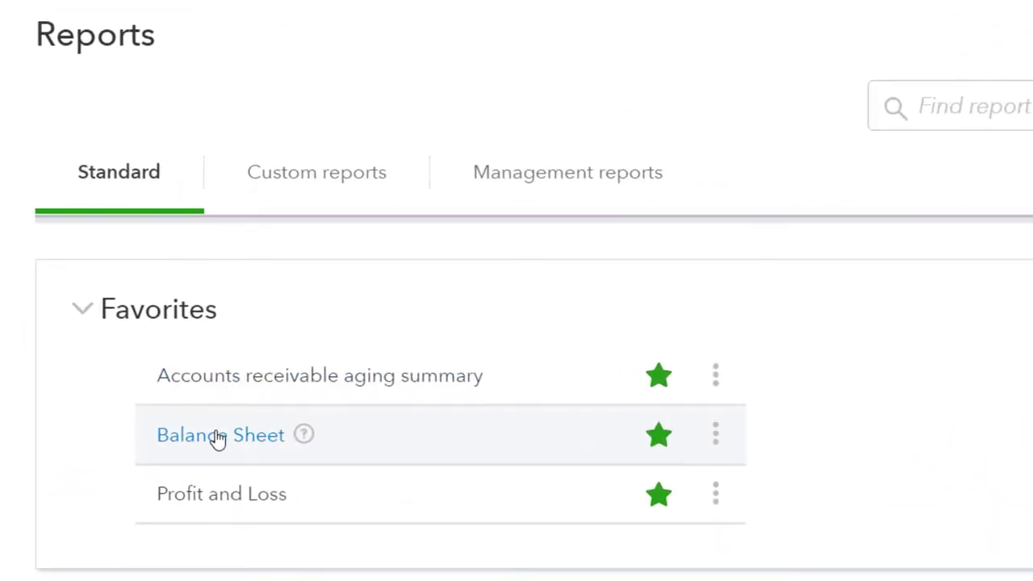
pyautogui.click(218, 438)
pyautogui.scroll(-3, 161, 422)
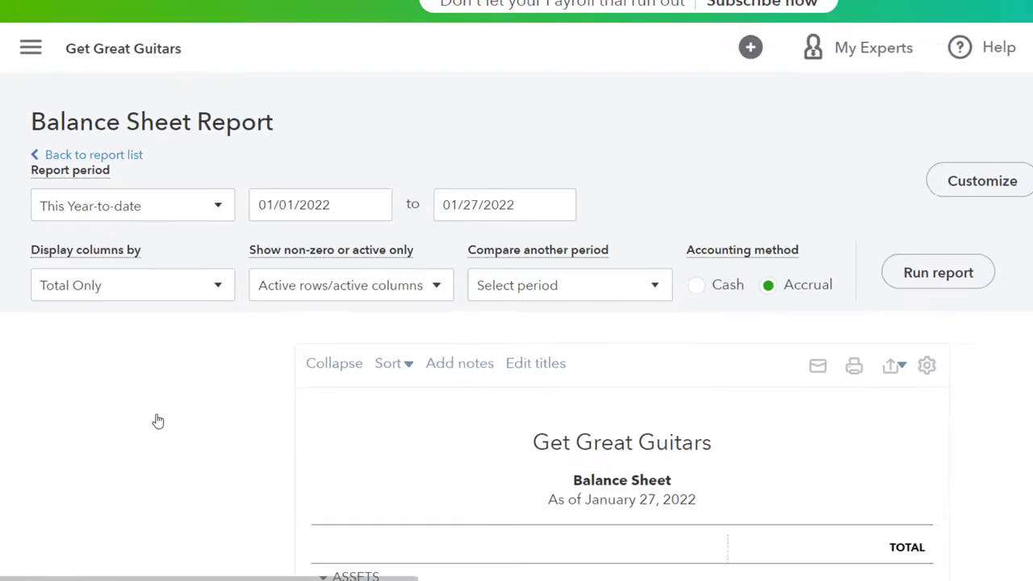
pyautogui.scroll(3, 129, 412)
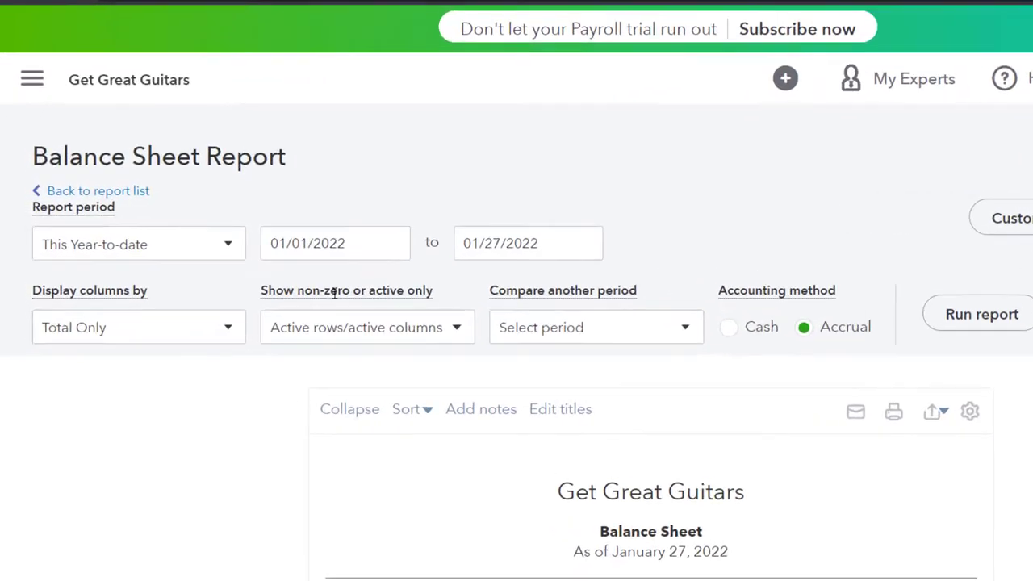
pyautogui.click(278, 235)
pyautogui.write('010')
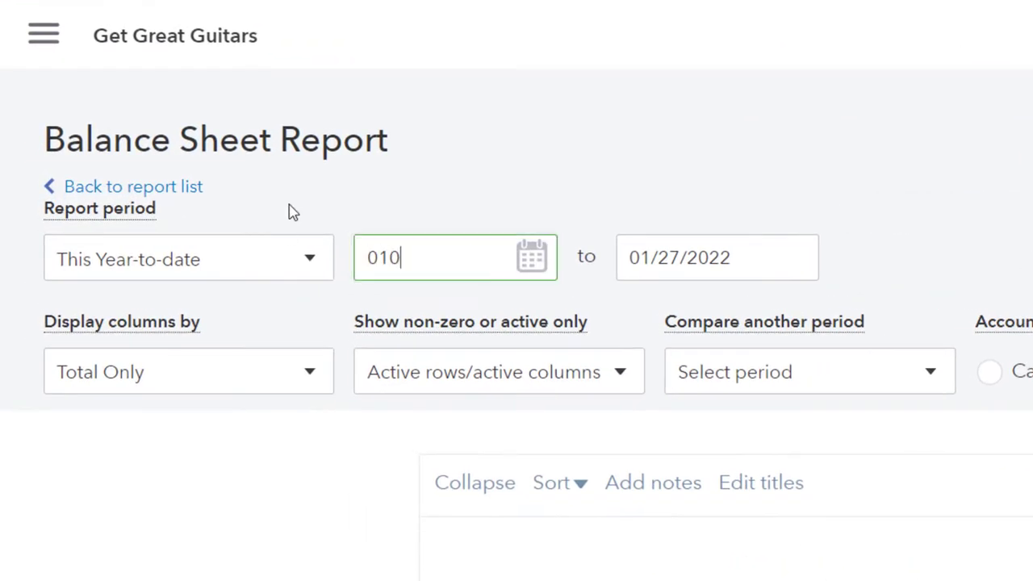
pyautogui.write('1222')
pyautogui.press('Tab')
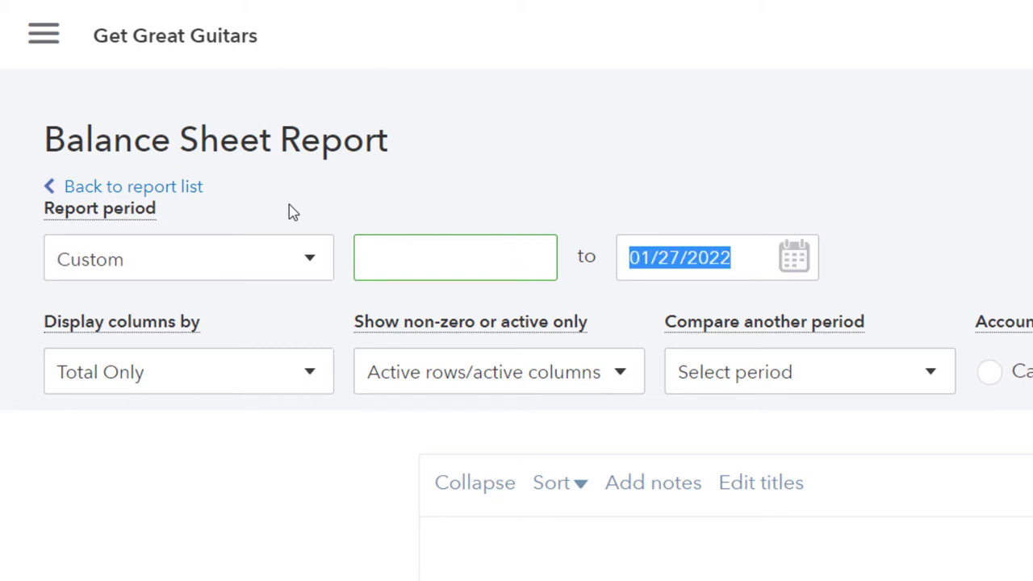
# Set the Balance Sheet report period to 01/01/2022 through 12/31/2022 and run the report
pyautogui.click(445, 245)
pyautogui.write('010122')
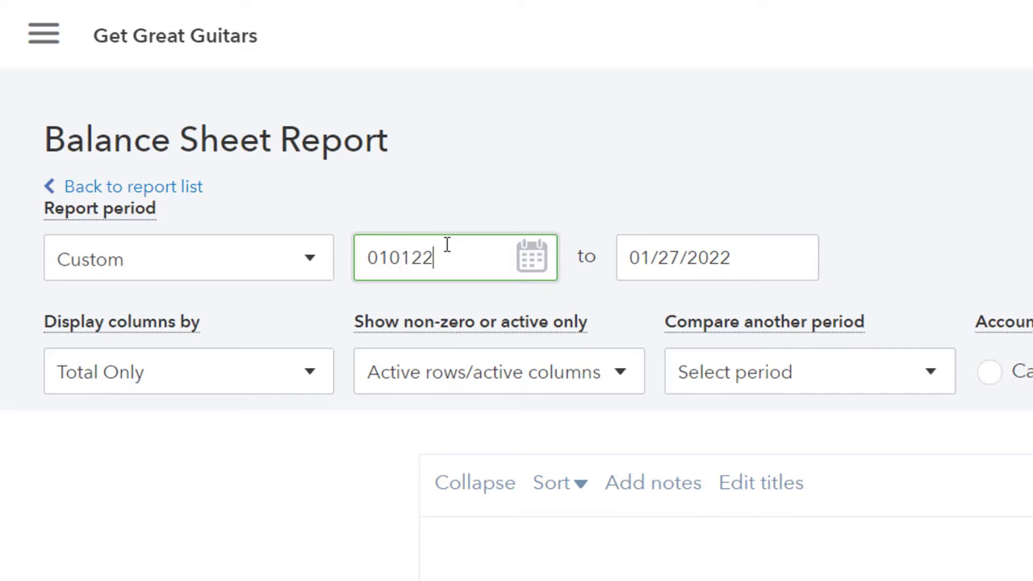
pyautogui.press('Tab')
pyautogui.write('12')
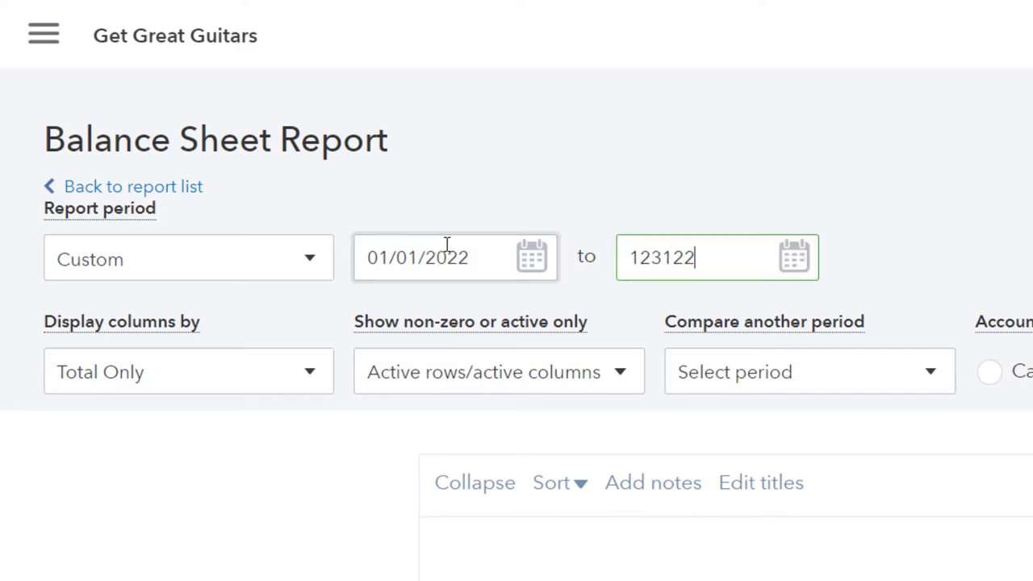
pyautogui.click(445, 244)
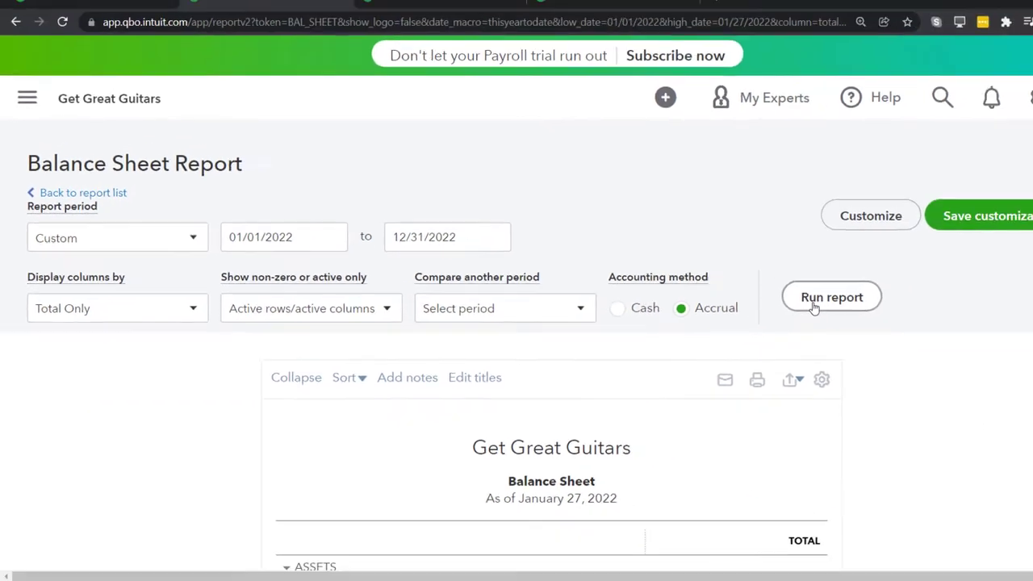
pyautogui.click(802, 302)
pyautogui.scroll(-3, 753, 298)
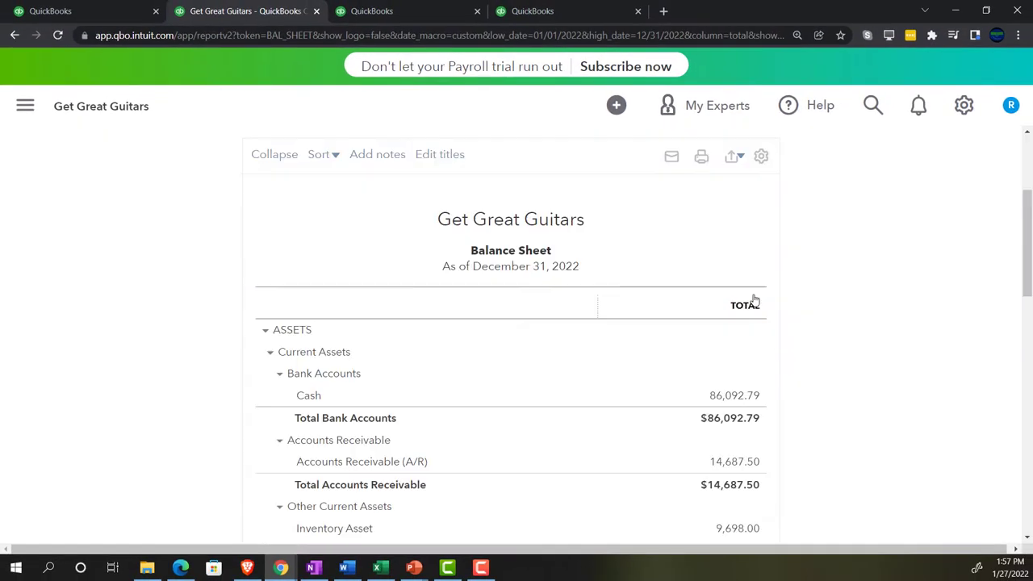
# Open the Profit and Loss report from the favorite reports in the third tab, with the navigation menu collapsed
pyautogui.click(403, 11)
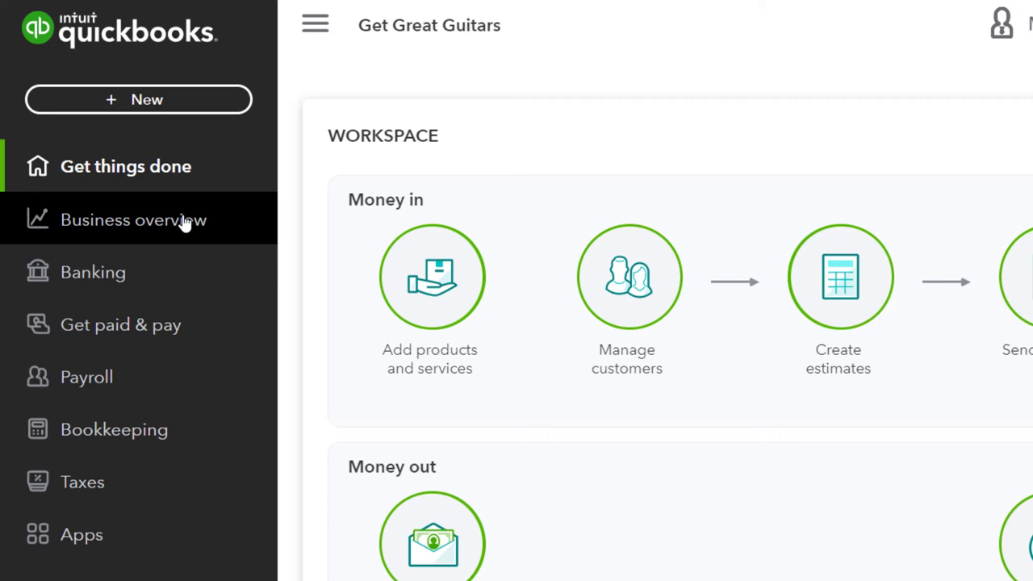
pyautogui.click(184, 224)
pyautogui.click(184, 224)
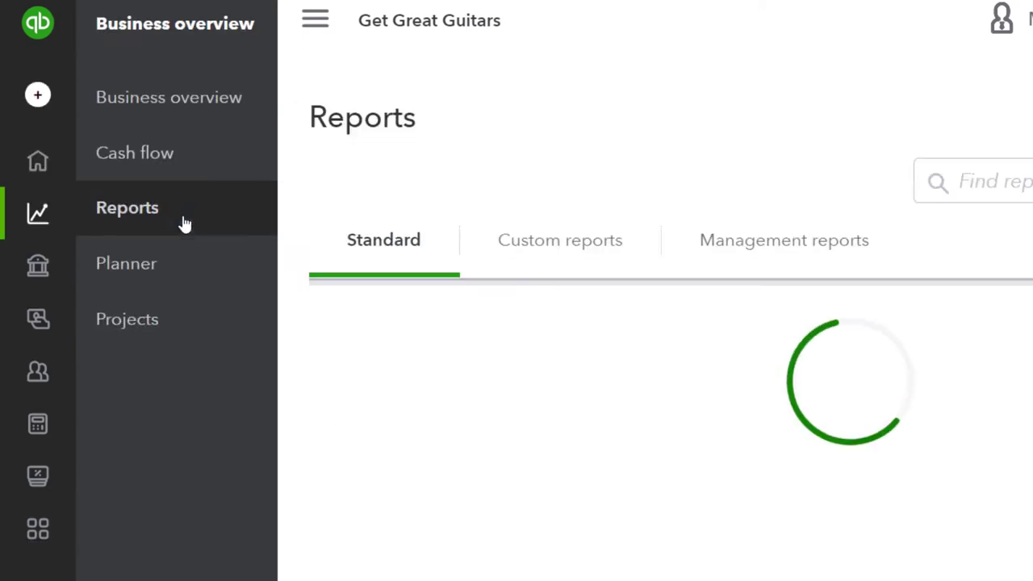
pyautogui.click(315, 20)
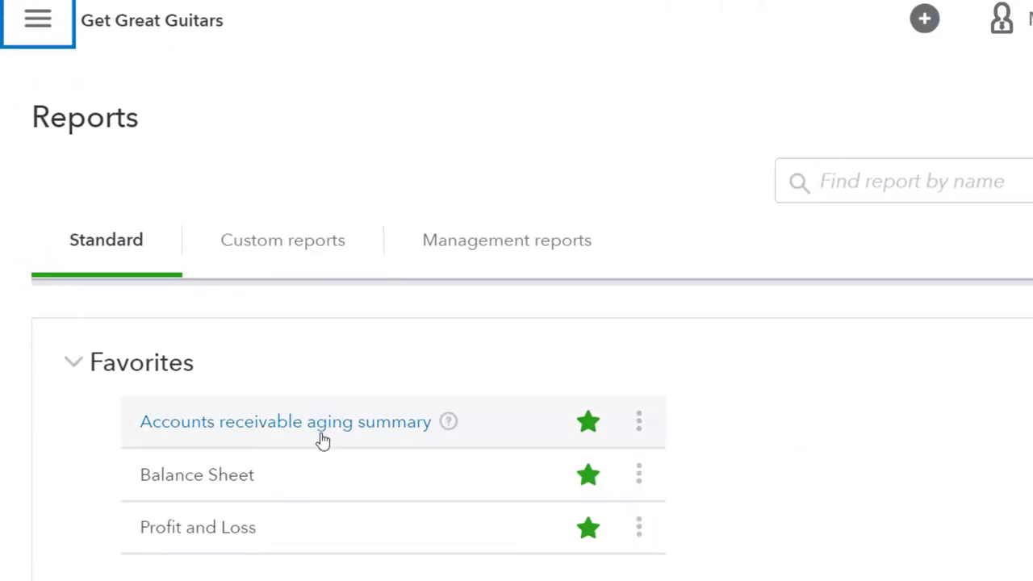
pyautogui.click(216, 533)
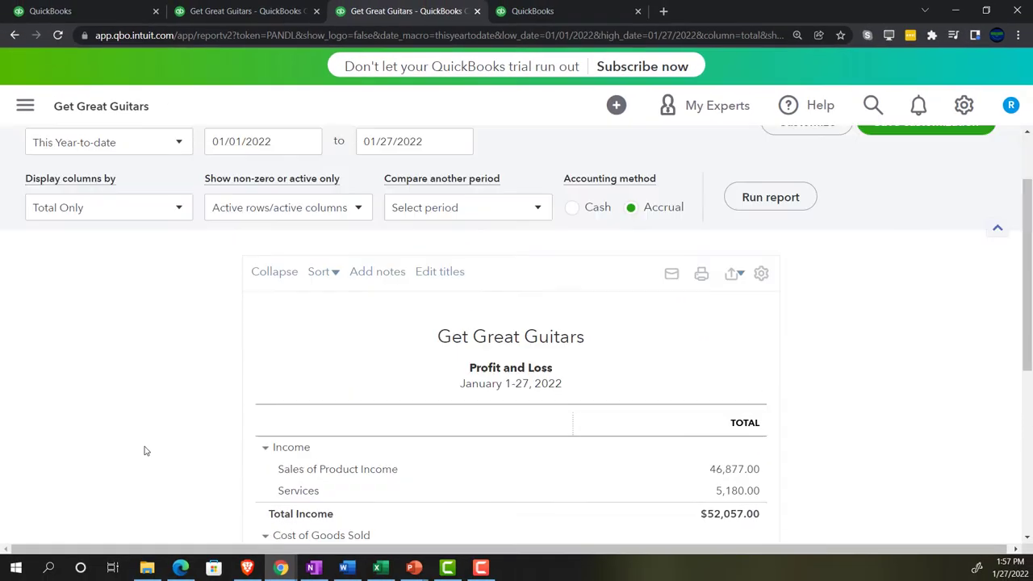
# Set the Profit and Loss report period to 01/01/2022 through 12/31/2022 and run the report
pyautogui.scroll(2, 185, 404)
pyautogui.click(279, 237)
pyautogui.tripleClick(267, 235)
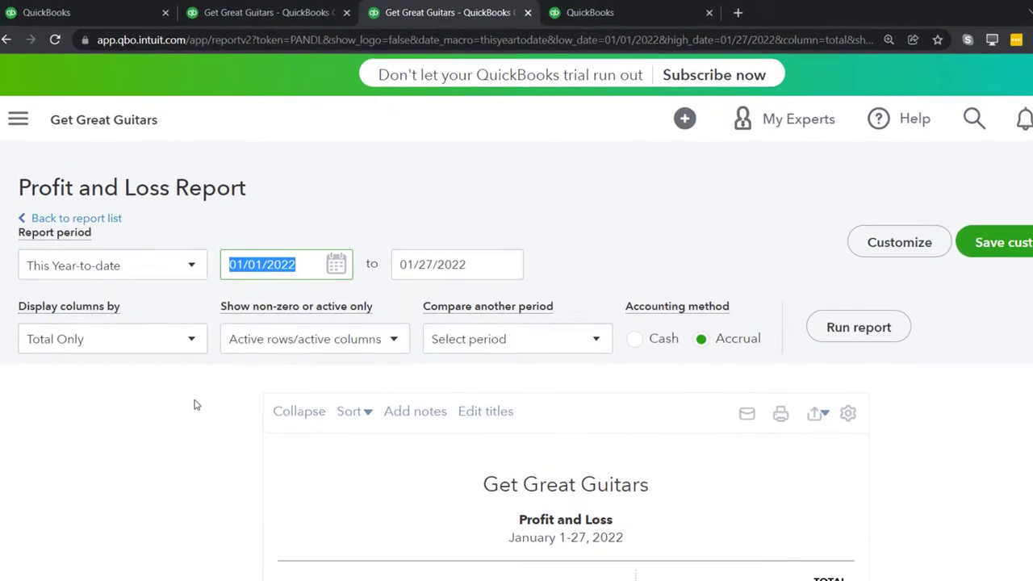
pyautogui.write('0101')
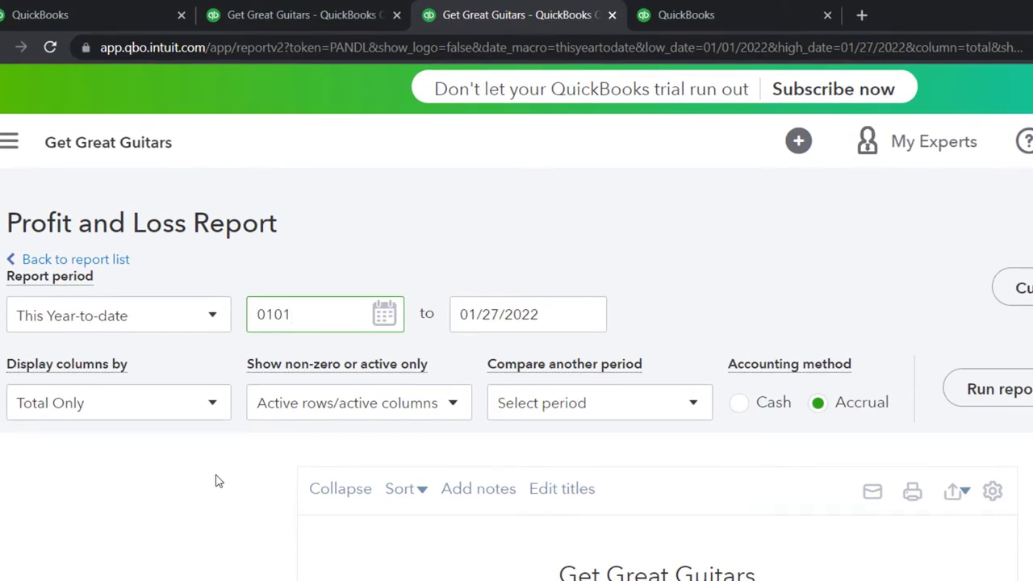
pyautogui.press('Tab')
pyautogui.write('12')
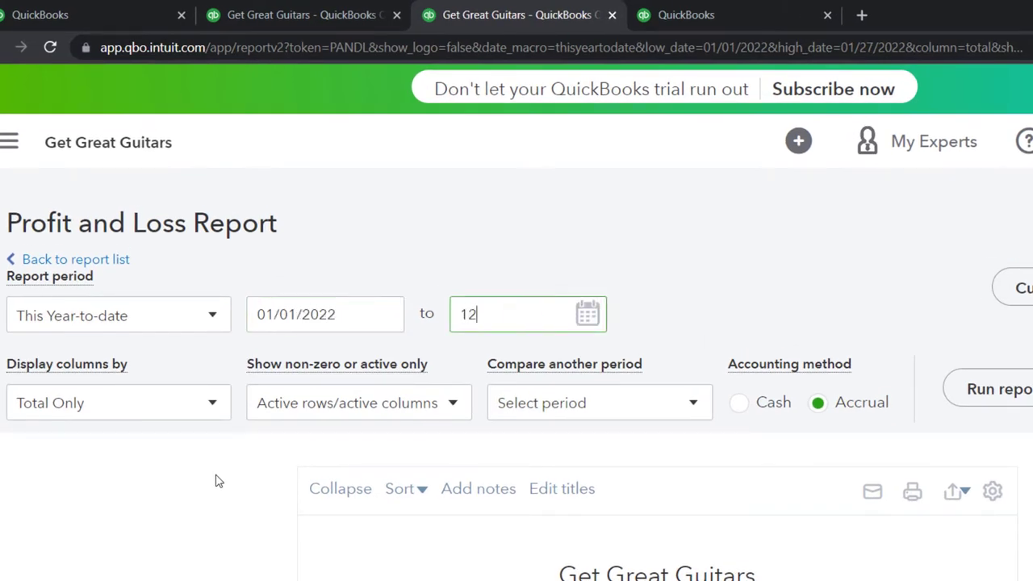
pyautogui.write('3122')
pyautogui.press('Tab')
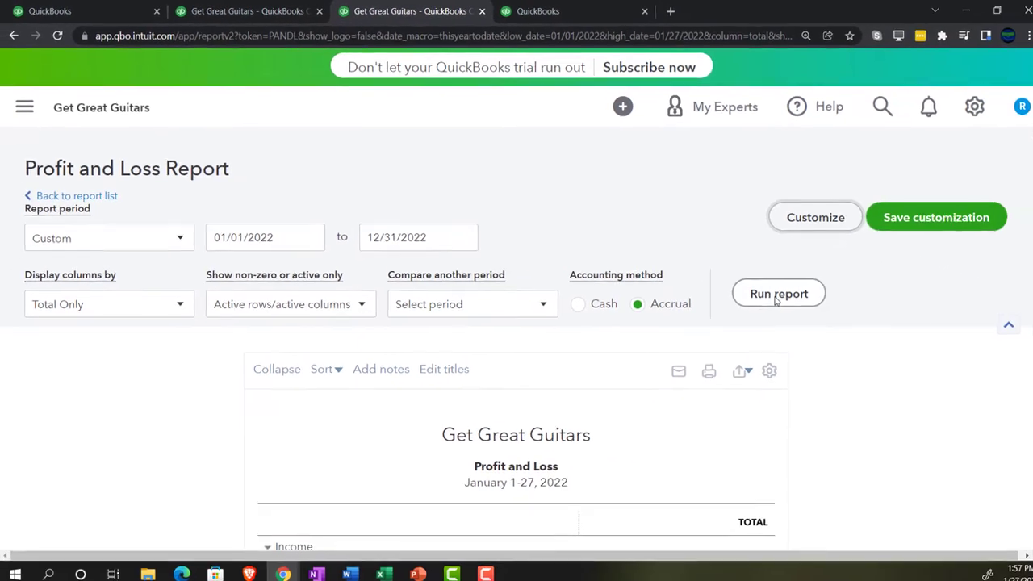
pyautogui.click(992, 389)
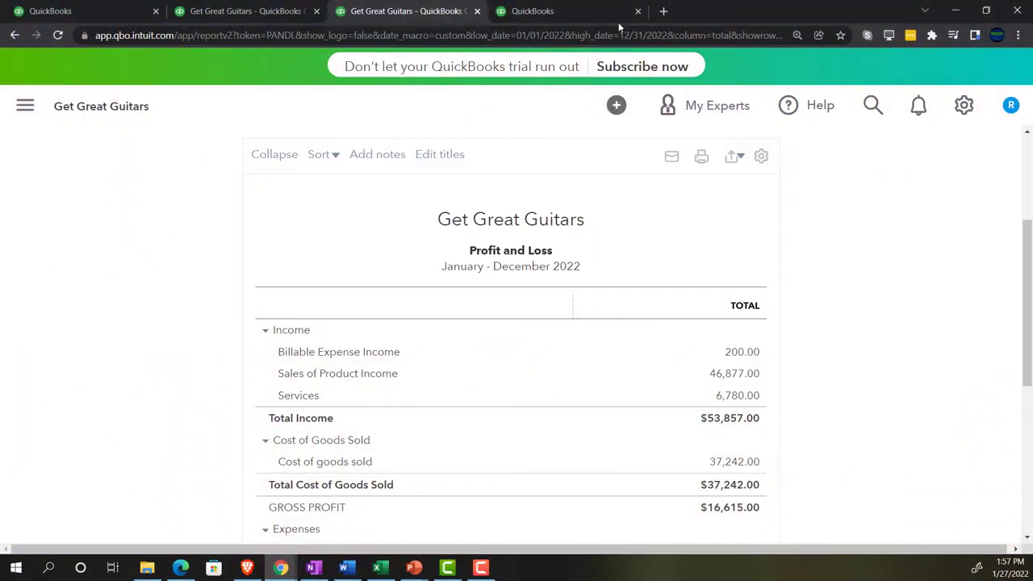
# Open the Profit and Loss report from the favorite reports in the fourth tab, with the navigation menu collapsed
pyautogui.click(583, 10)
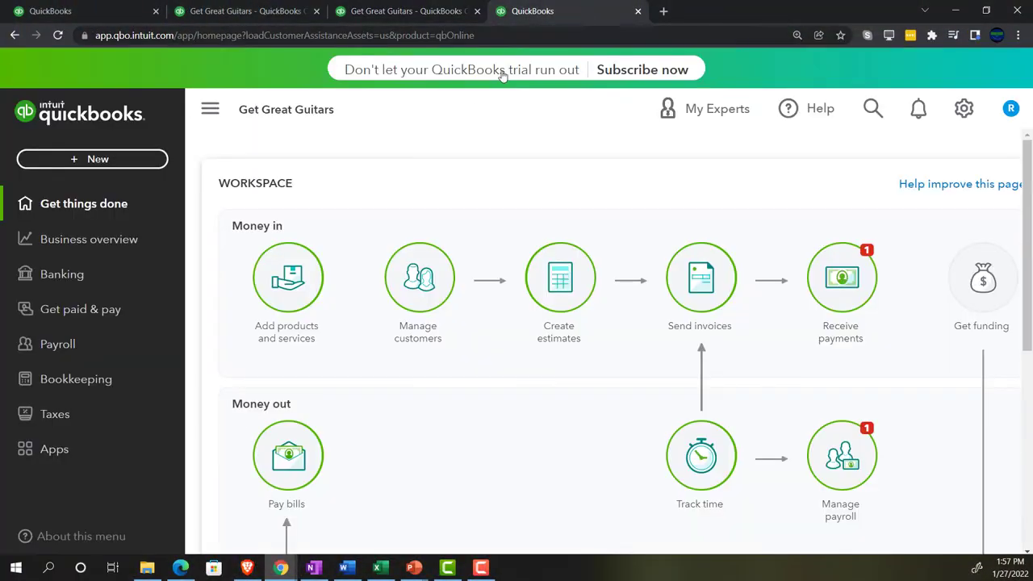
pyautogui.click(96, 245)
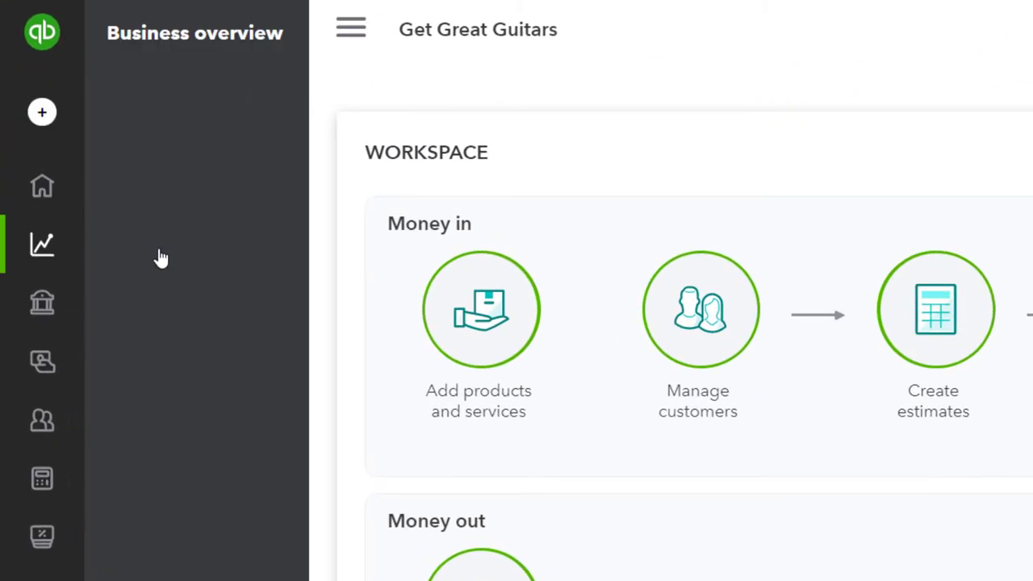
pyautogui.click(161, 256)
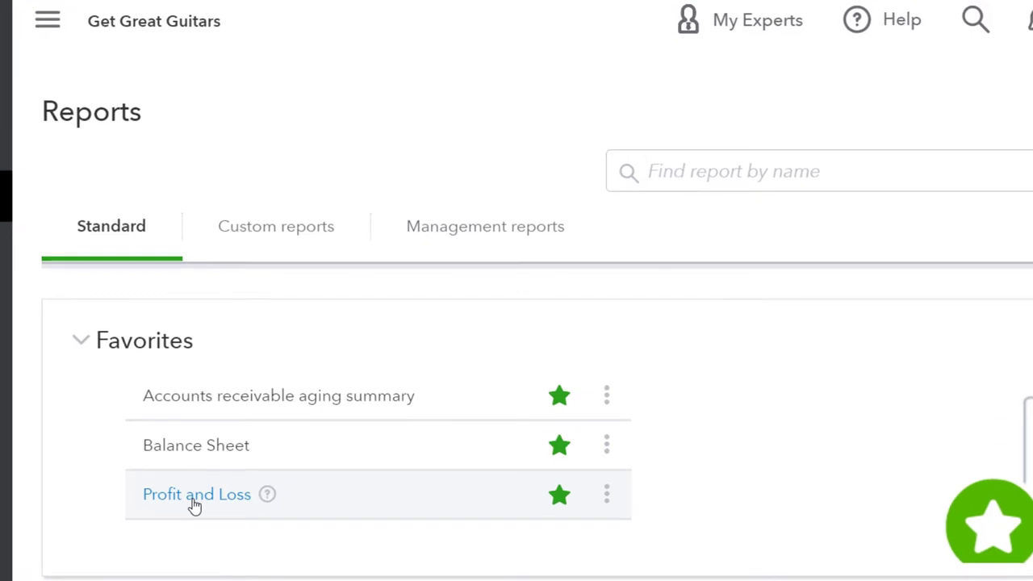
pyautogui.click(193, 500)
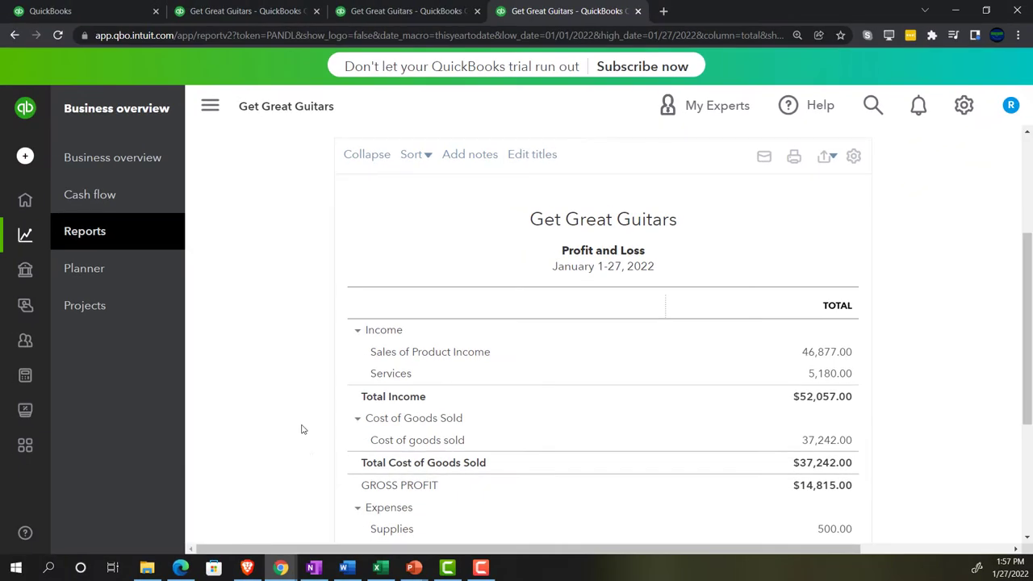
pyautogui.click(215, 119)
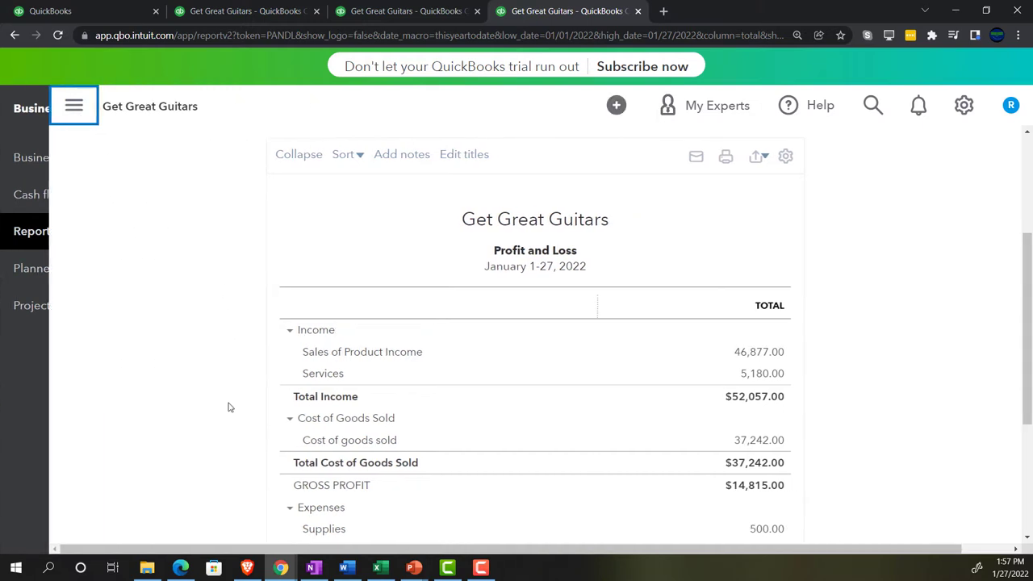
# Set the fourth tab's Profit and Loss period to 02/01/2022 through 12/31/2022 and run the report
pyautogui.moveTo(273, 234); pyautogui.dragTo(171, 260)
pyautogui.write('02/01/202')
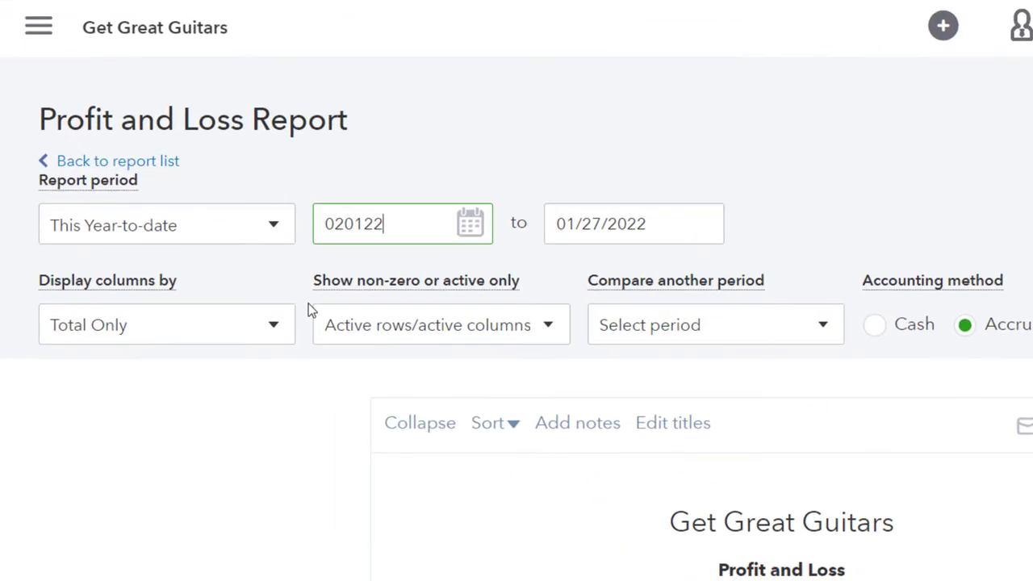
pyautogui.press('Tab')
pyautogui.write('12/31/2022')
pyautogui.press('Tab')
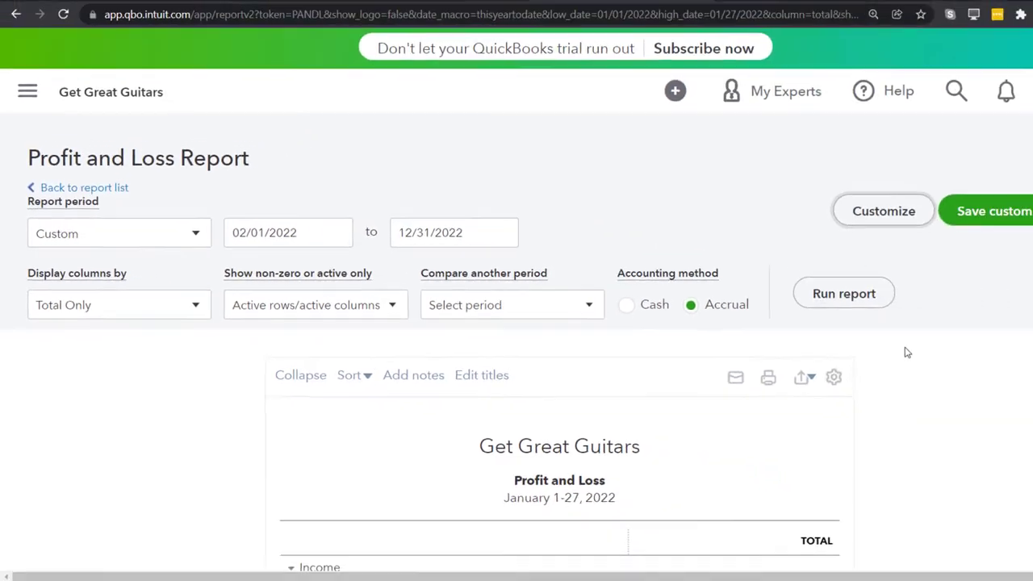
pyautogui.click(843, 293)
pyautogui.scroll(-3, 892, 371)
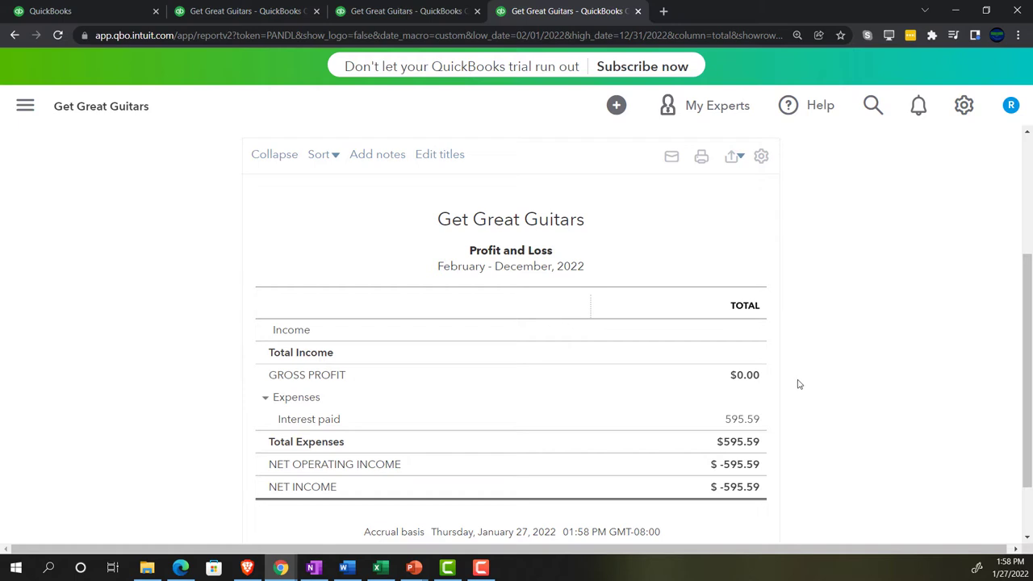
# Return to the Balance Sheet in the second tab and enlarge the page to 175% zoom
pyautogui.click(257, 11)
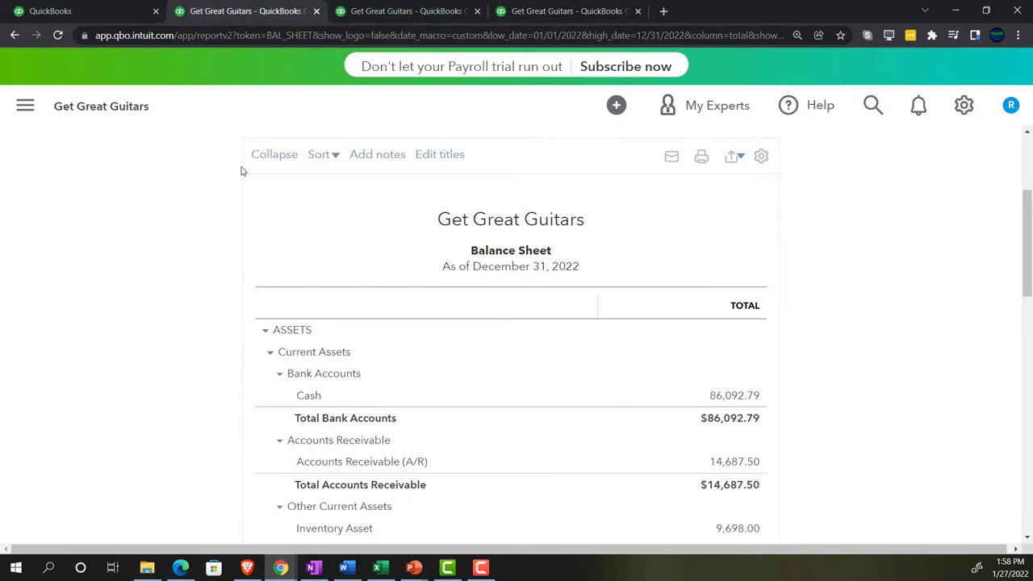
pyautogui.hotkey('ctrl', '+')
pyautogui.hotkey('ctrl', '+')
pyautogui.hotkey('ctrl', '+')
pyautogui.hotkey('ctrl', '+')
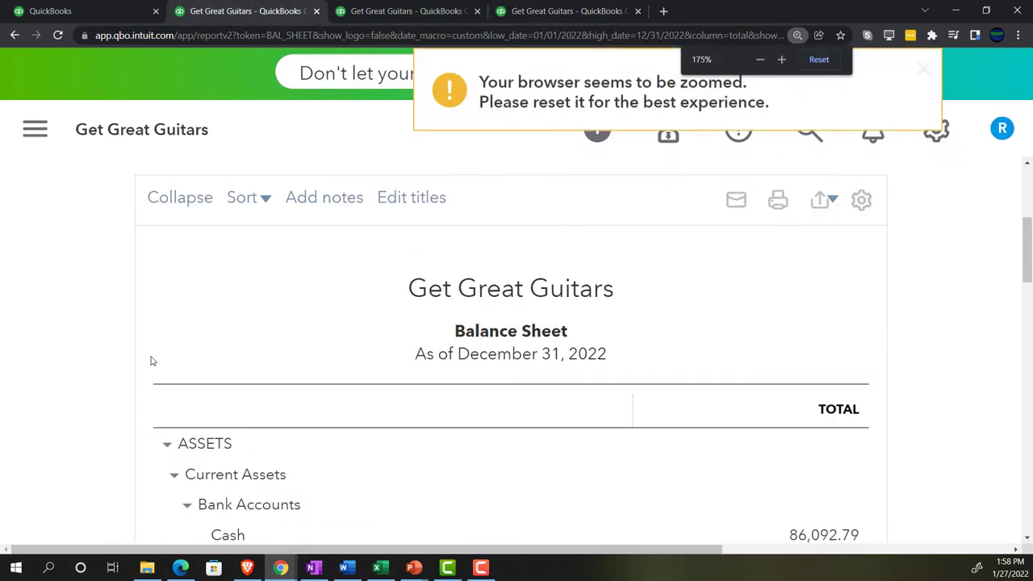
# Examine the Balance Sheet's current assets, fixed assets and current liabilities
pyautogui.scroll(-3, 150, 361)
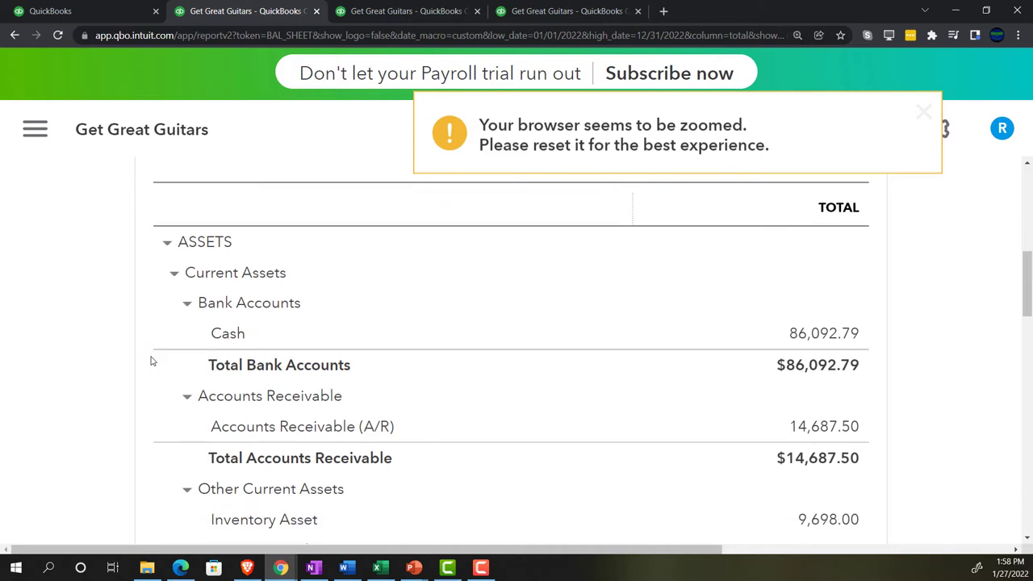
pyautogui.scroll(-3, 150, 361)
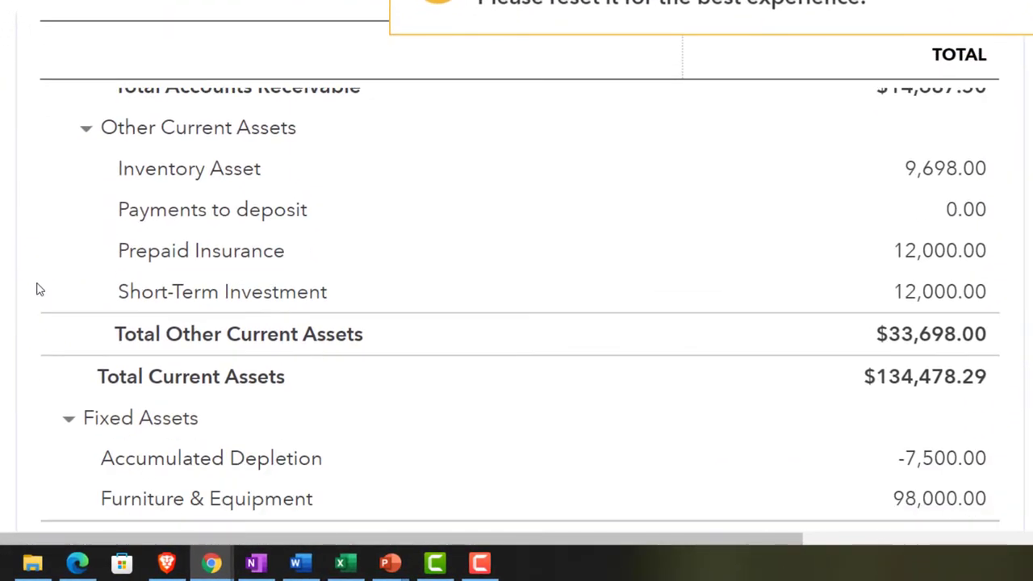
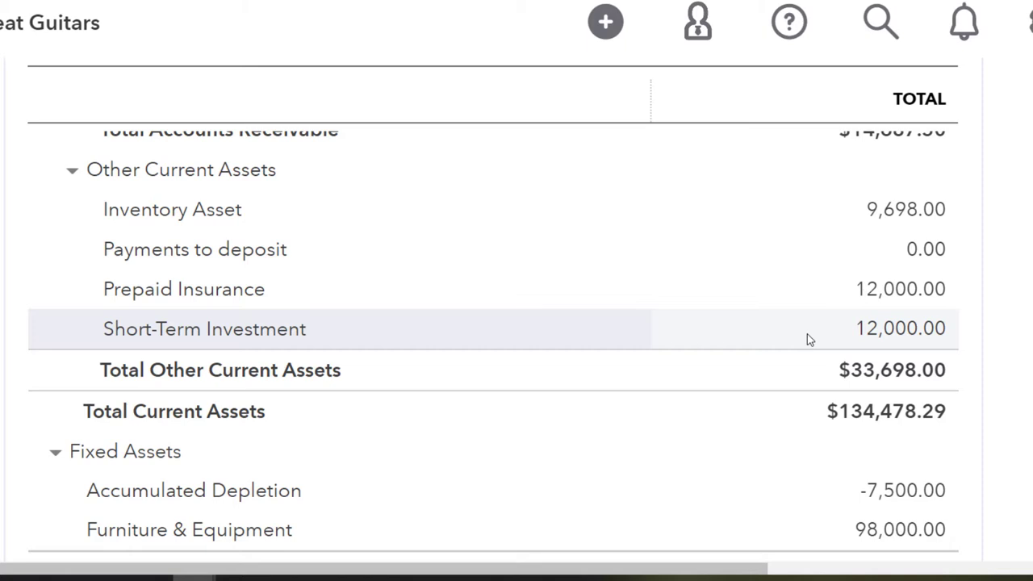
pyautogui.scroll(-1, 807, 334)
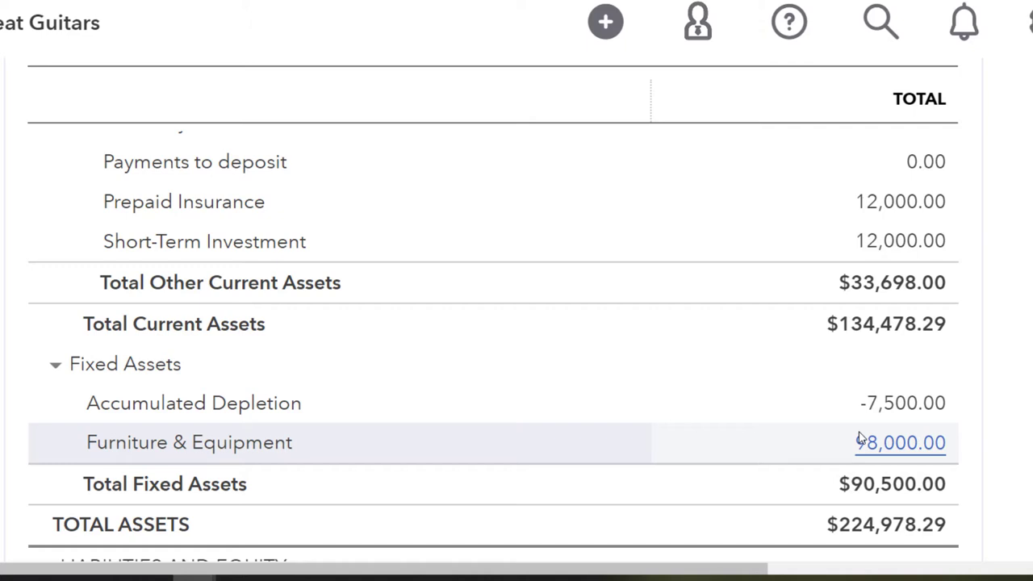
pyautogui.scroll(2, 861, 438)
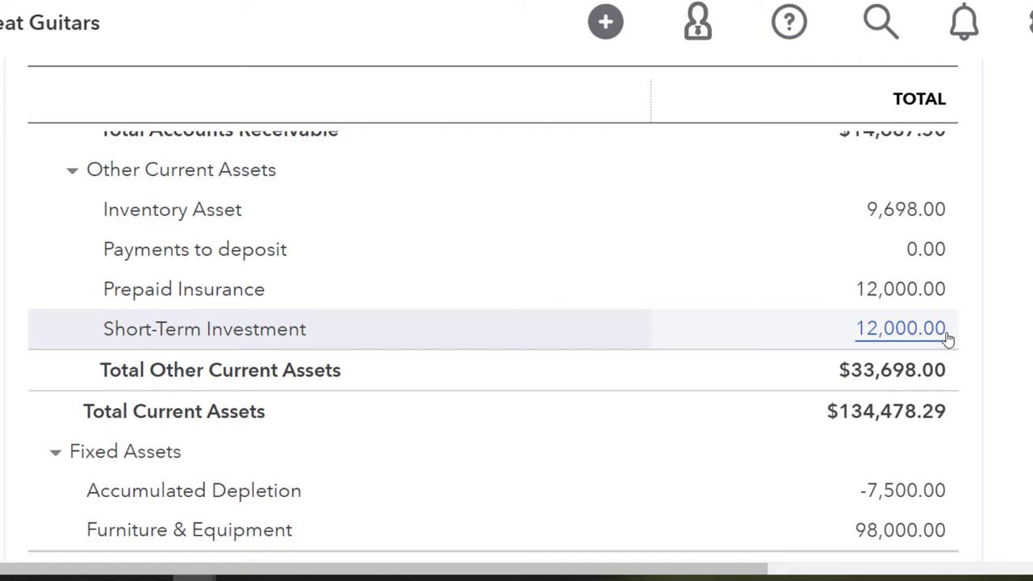
pyautogui.scroll(-6, 948, 339)
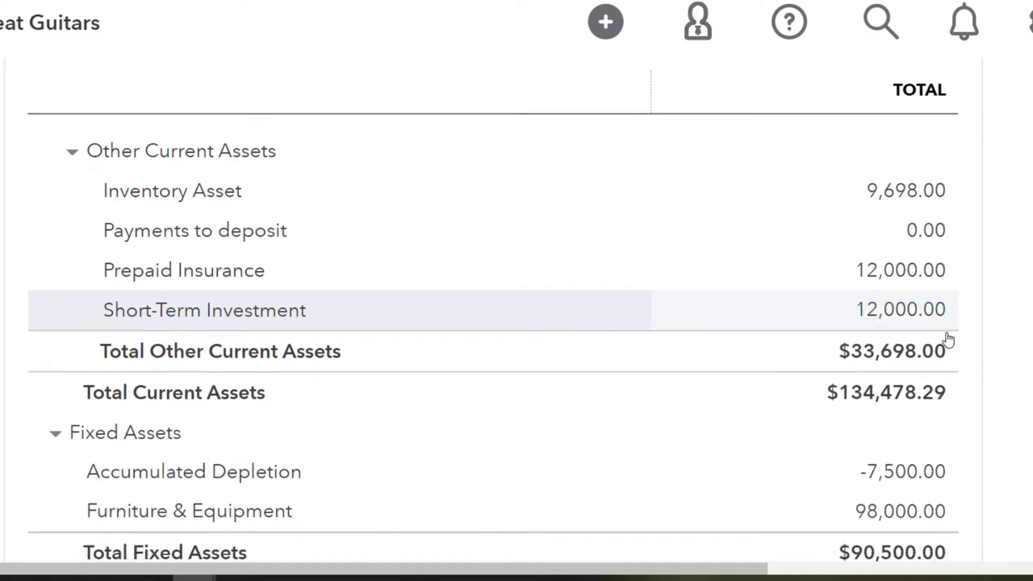
pyautogui.scroll(-6, 948, 339)
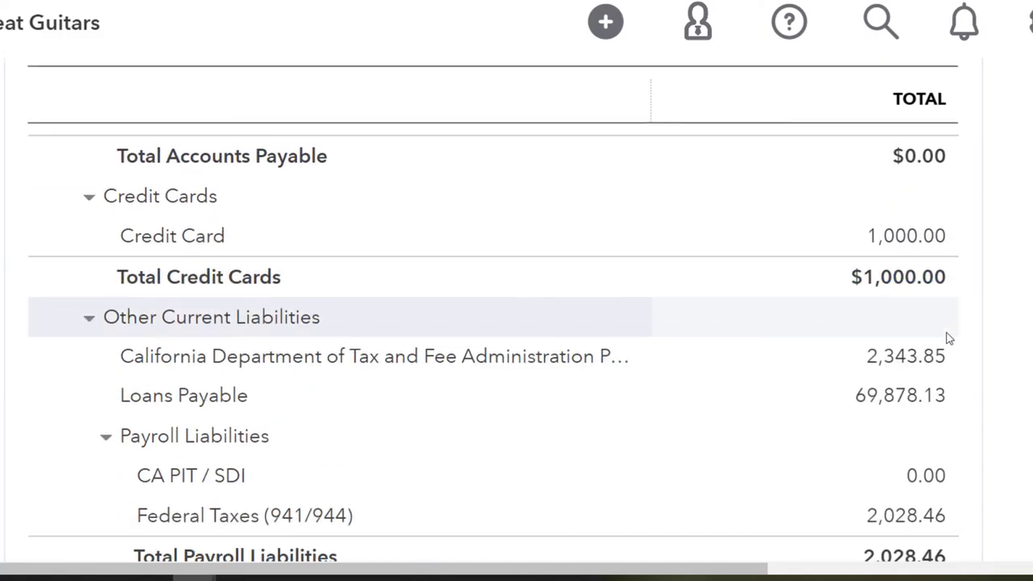
pyautogui.scroll(-2, 948, 339)
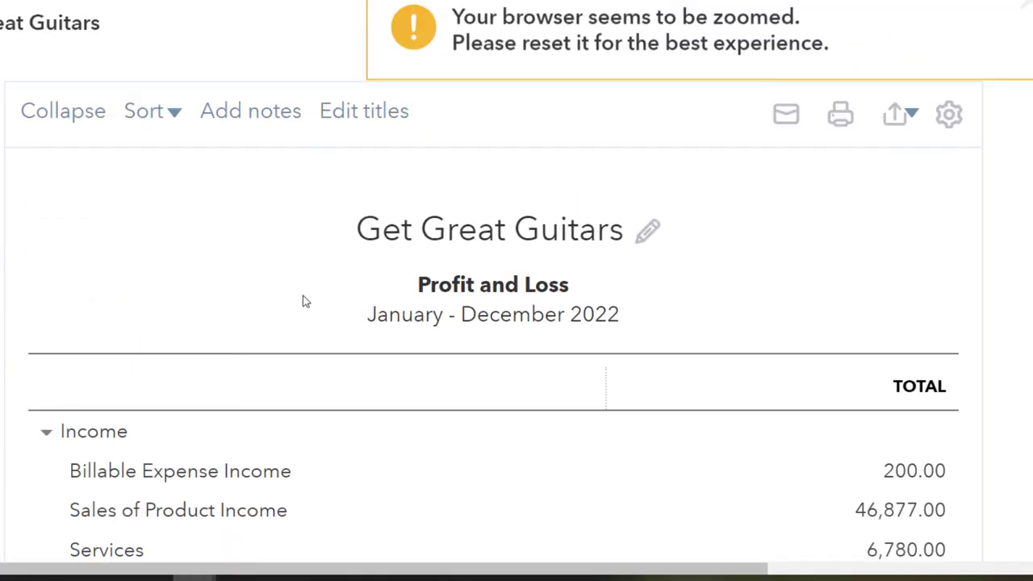
# Examine the January to December 2022 Profit and Loss report from income through net income
pyautogui.scroll(-10, 302, 300)
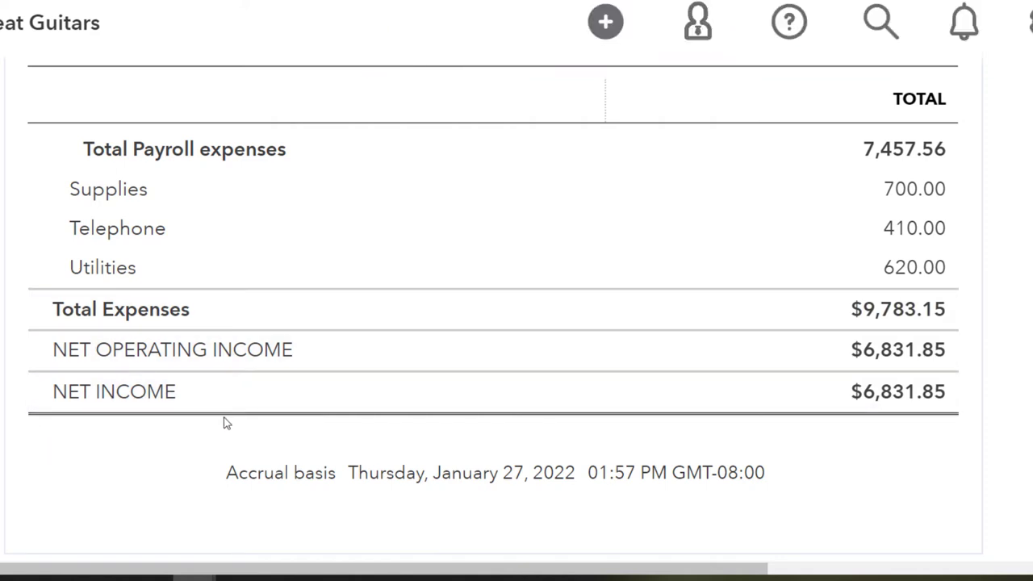
pyautogui.scroll(10, 226, 423)
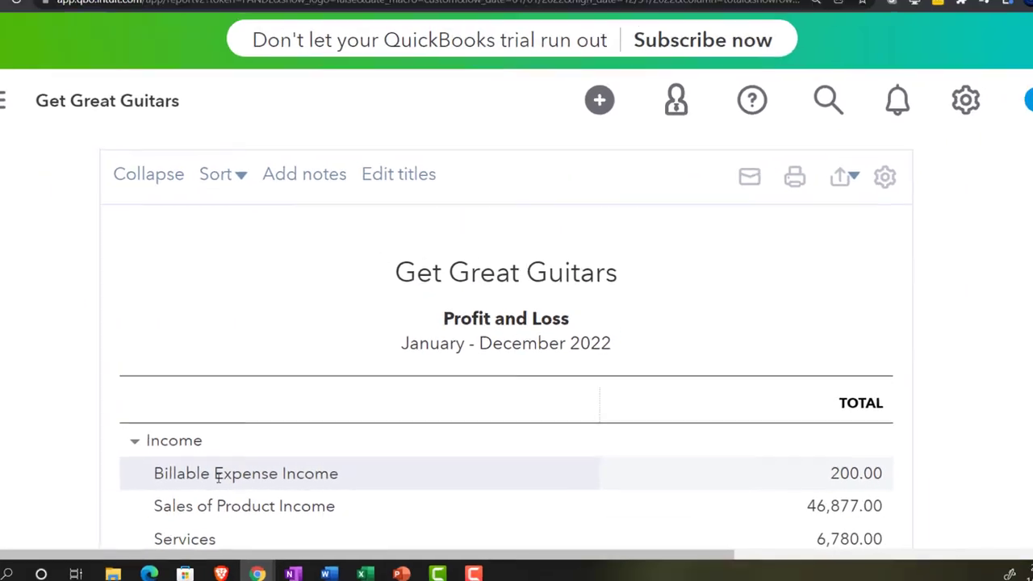
pyautogui.scroll(-7, 226, 476)
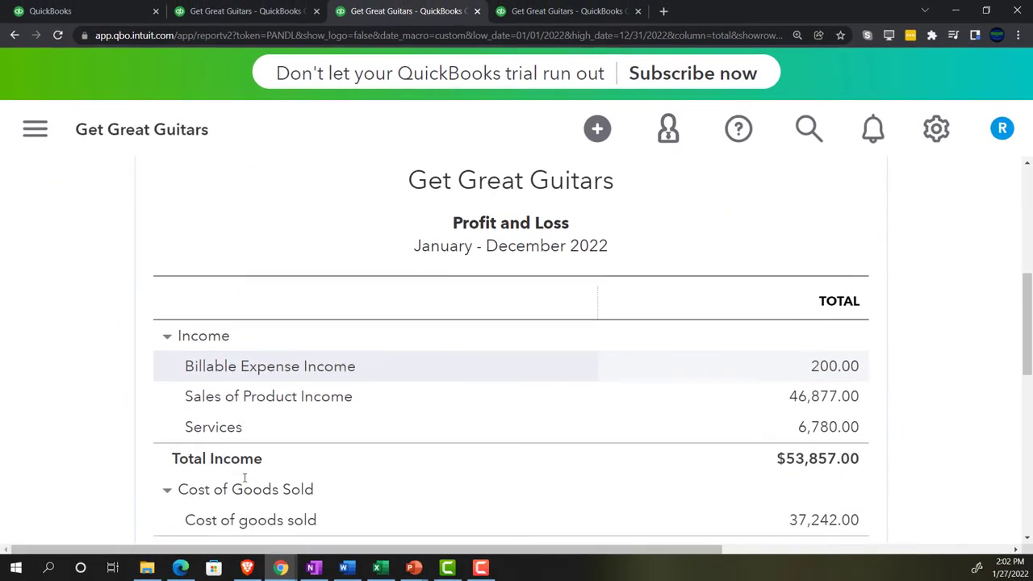
pyautogui.scroll(-1, 245, 482)
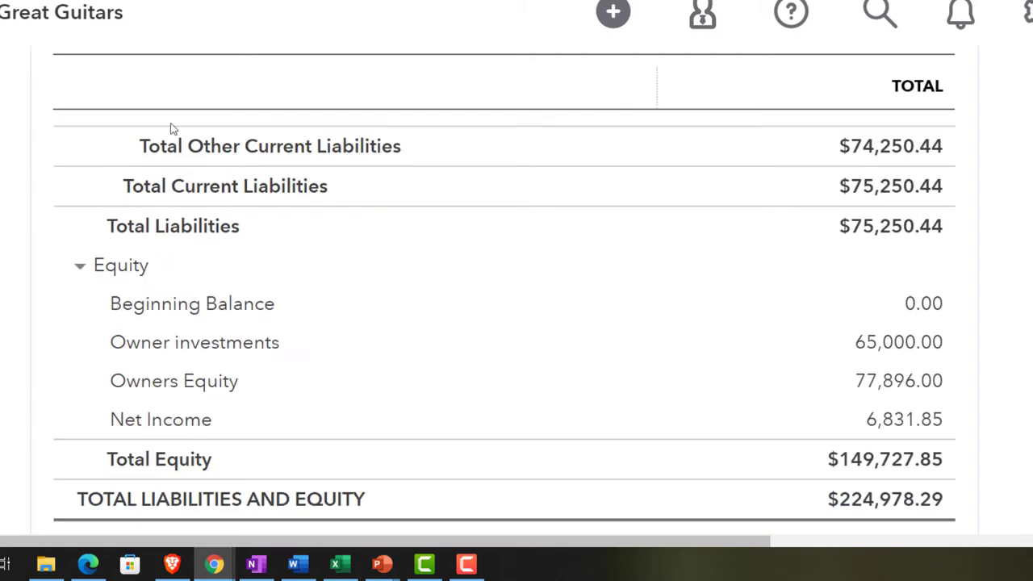
# Review the Balance Sheet's other current assets and the list of new transaction forms, reducing the page zoom one level
pyautogui.scroll(8, 242, 322)
pyautogui.scroll(6, 244, 317)
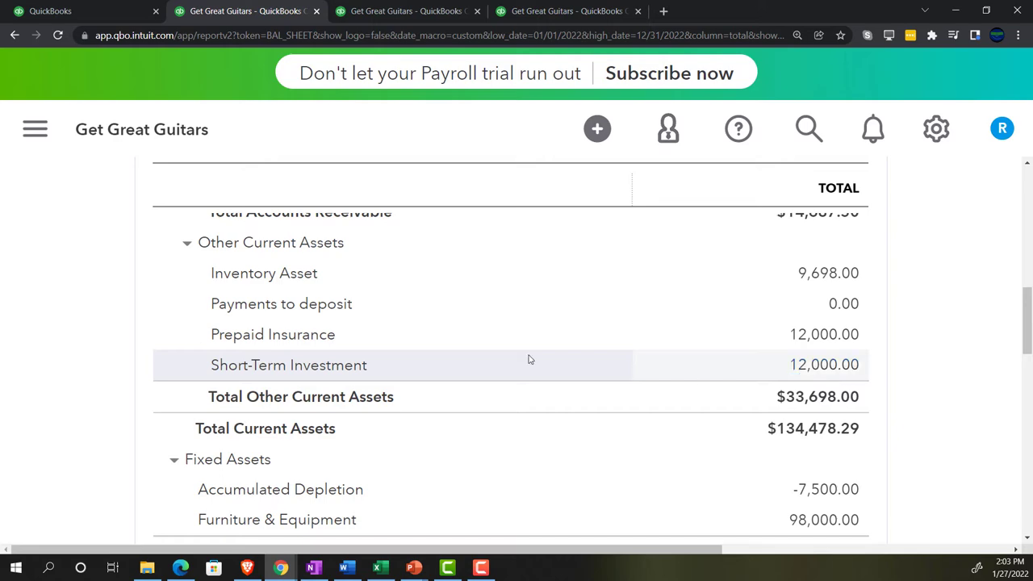
pyautogui.click(24, 135)
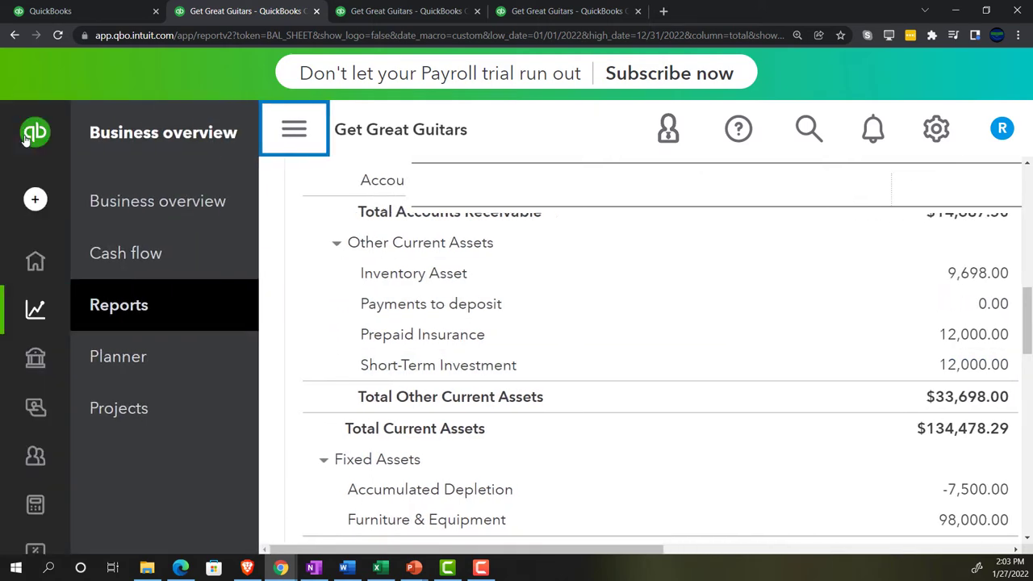
pyautogui.click(34, 199)
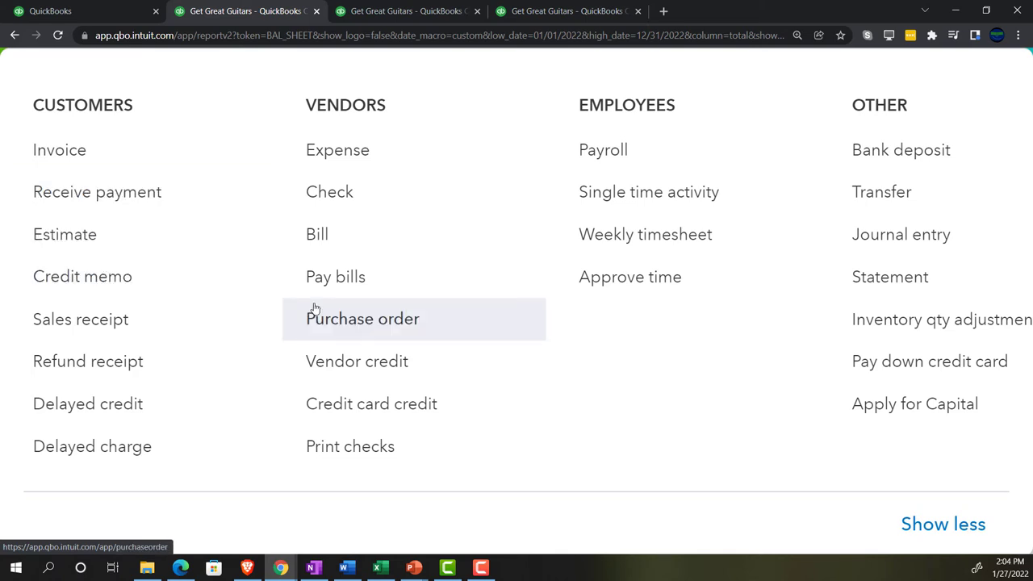
pyautogui.hotkey('ctrl', '-')
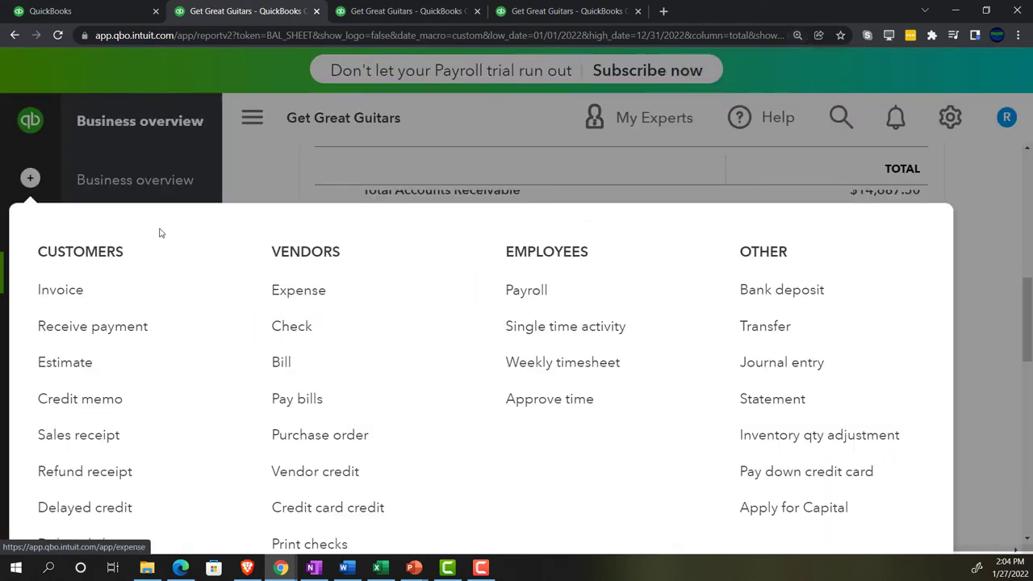
pyautogui.click(29, 178)
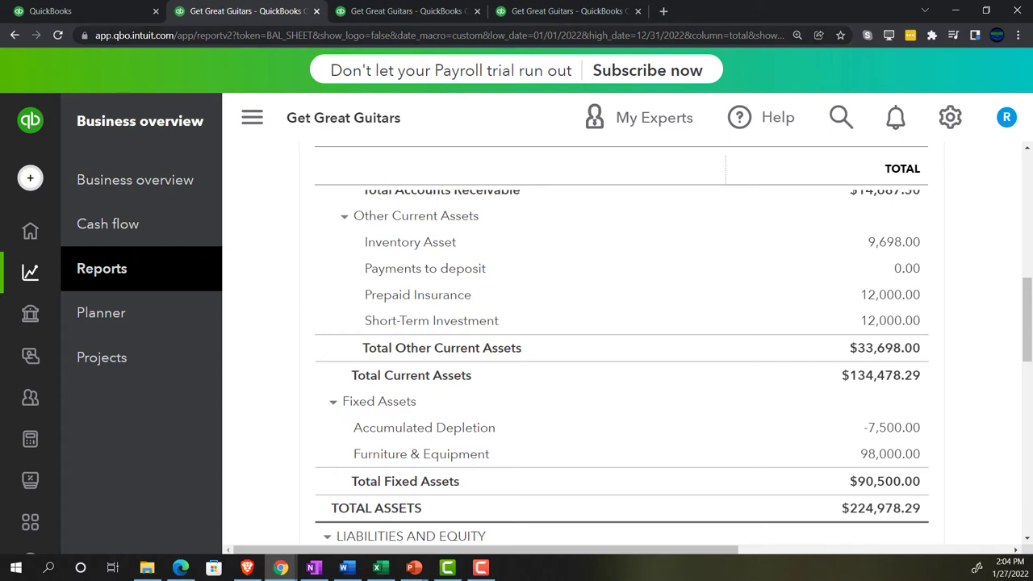
# Open a new Bank Deposit form in the first tab
pyautogui.click(100, 12)
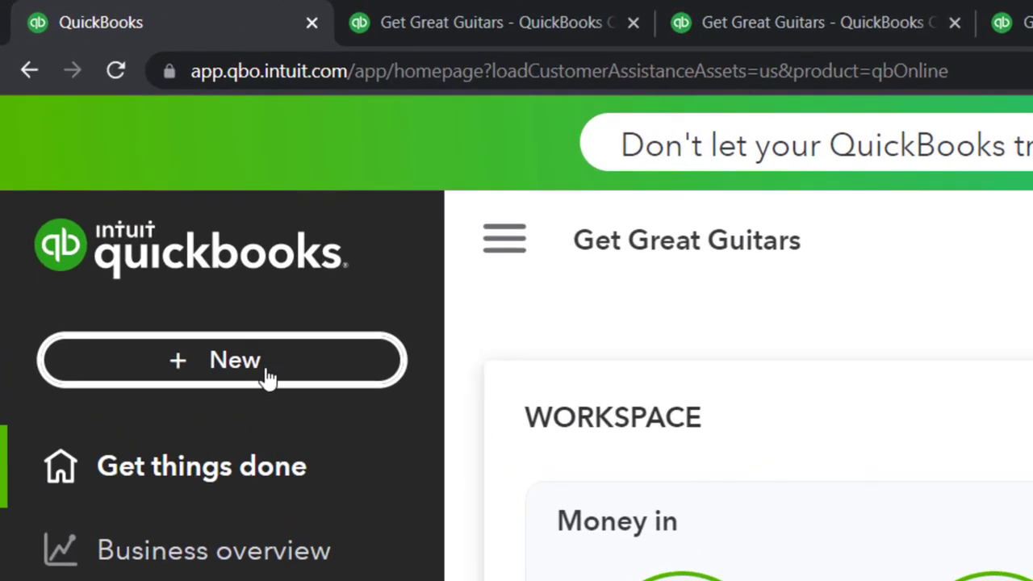
pyautogui.click(134, 185)
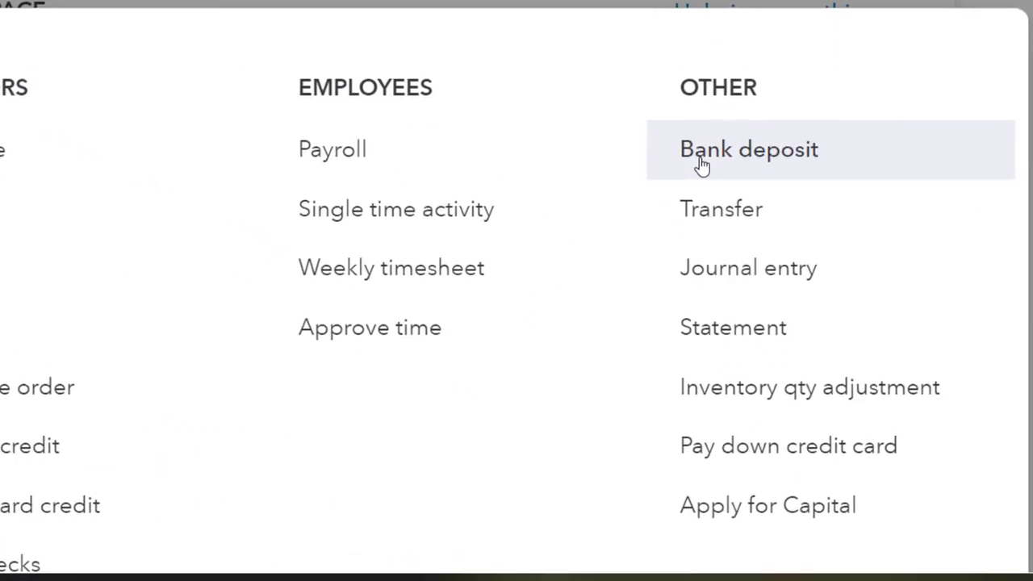
pyautogui.click(700, 163)
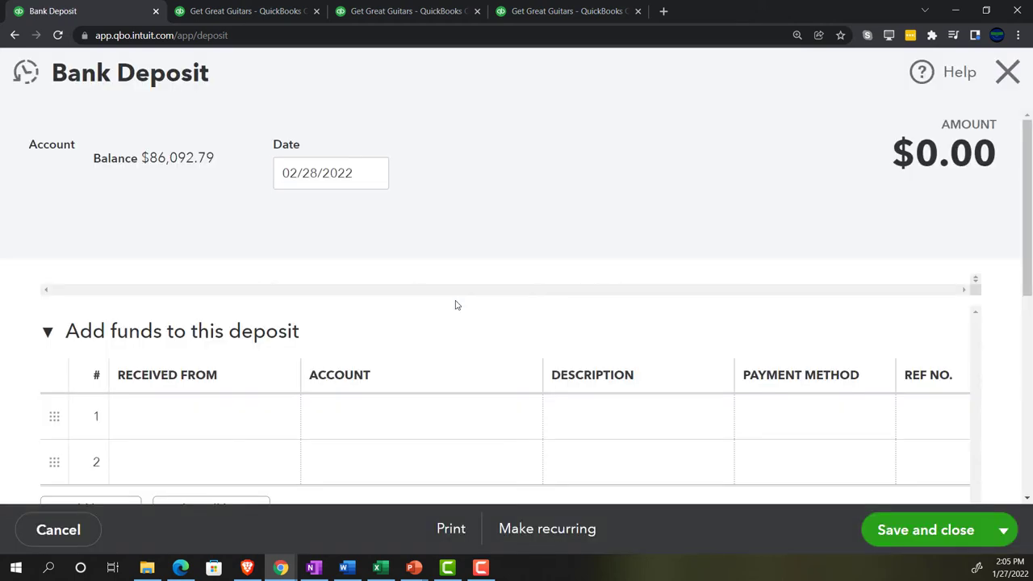
# Set the bank deposit's date to 02/02/2022
pyautogui.hotkey('ctrl', '-')
pyautogui.hotkey('ctrl', '-')
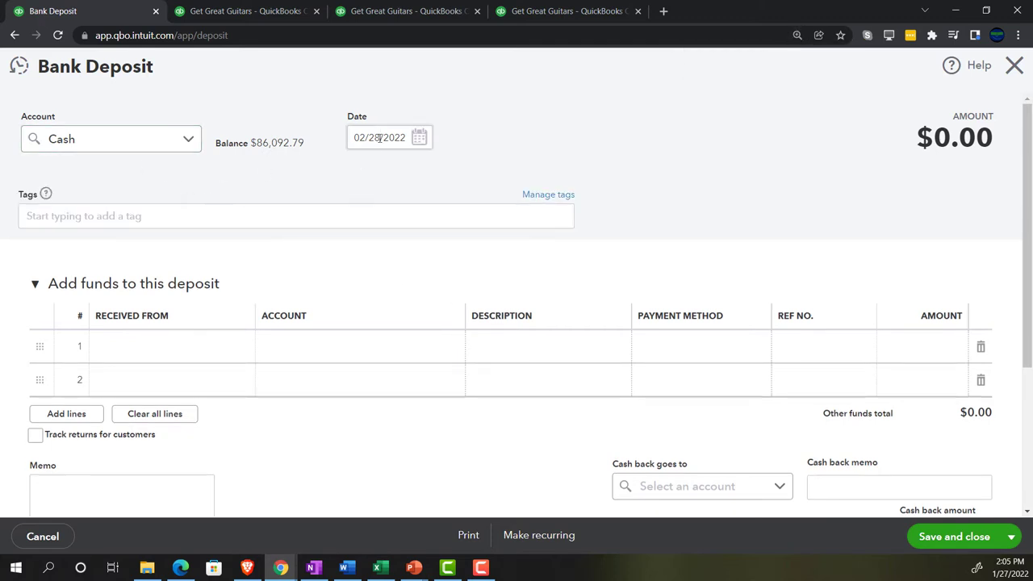
pyautogui.click(403, 139)
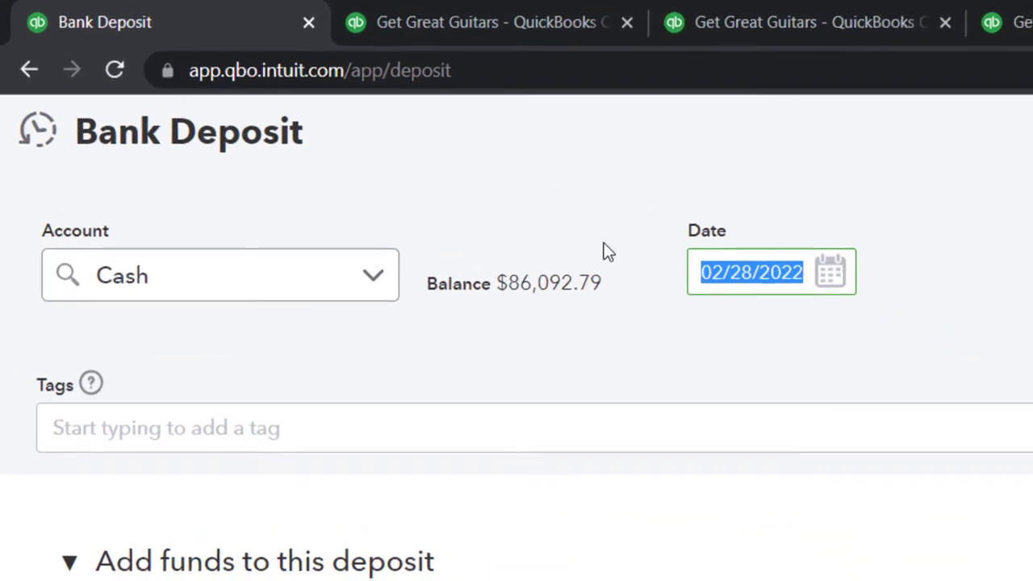
pyautogui.write('020222')
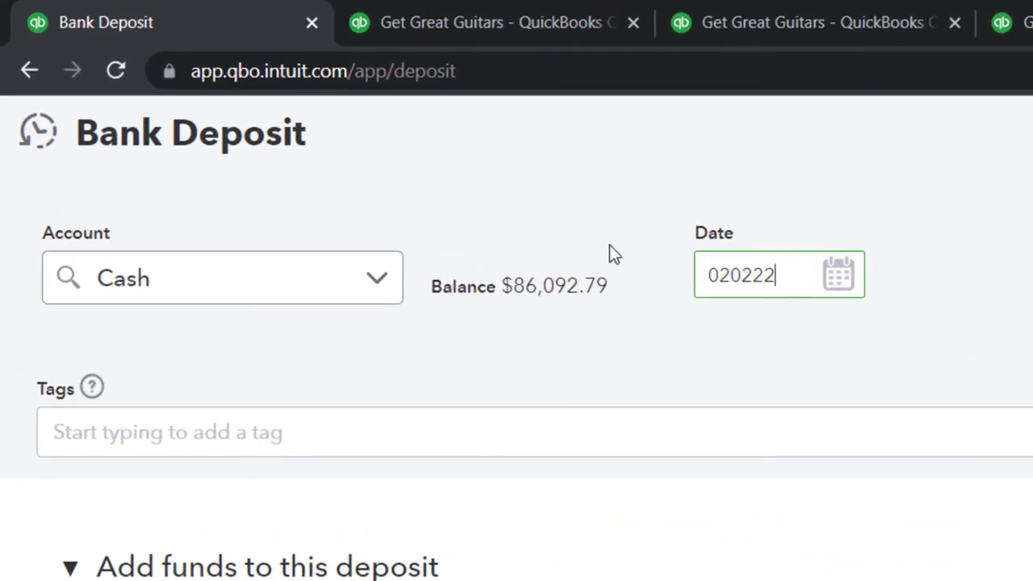
pyautogui.click(609, 244)
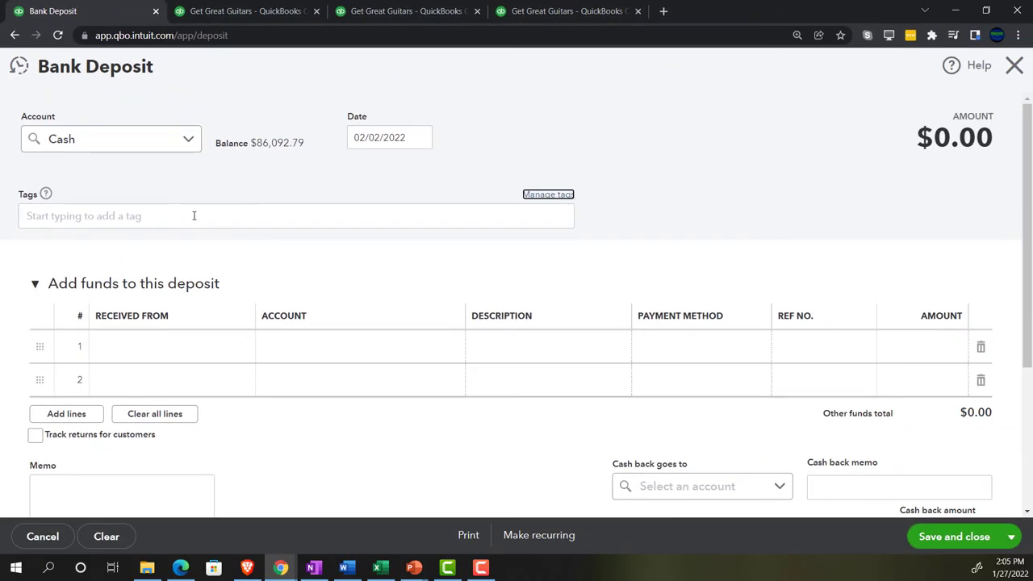
# Try to choose an account for the first deposit line, and leave the bank deposit without saving
pyautogui.click(140, 345)
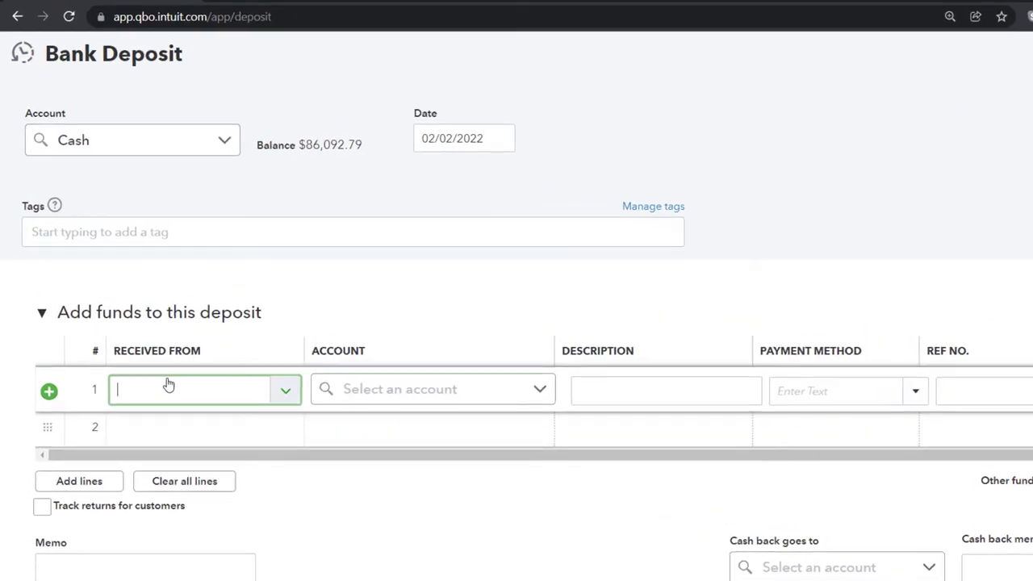
pyautogui.write('sh')
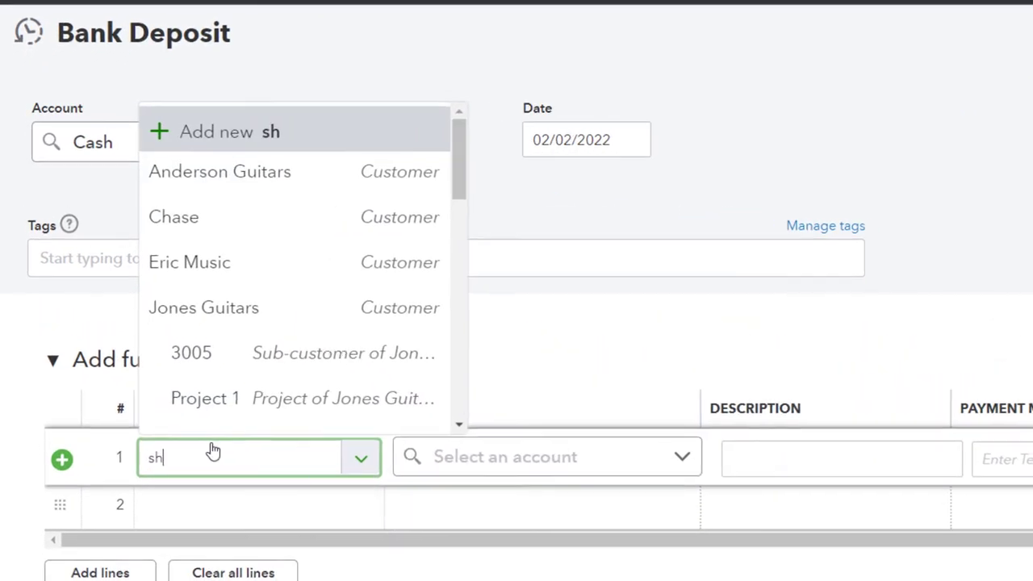
pyautogui.click(456, 537)
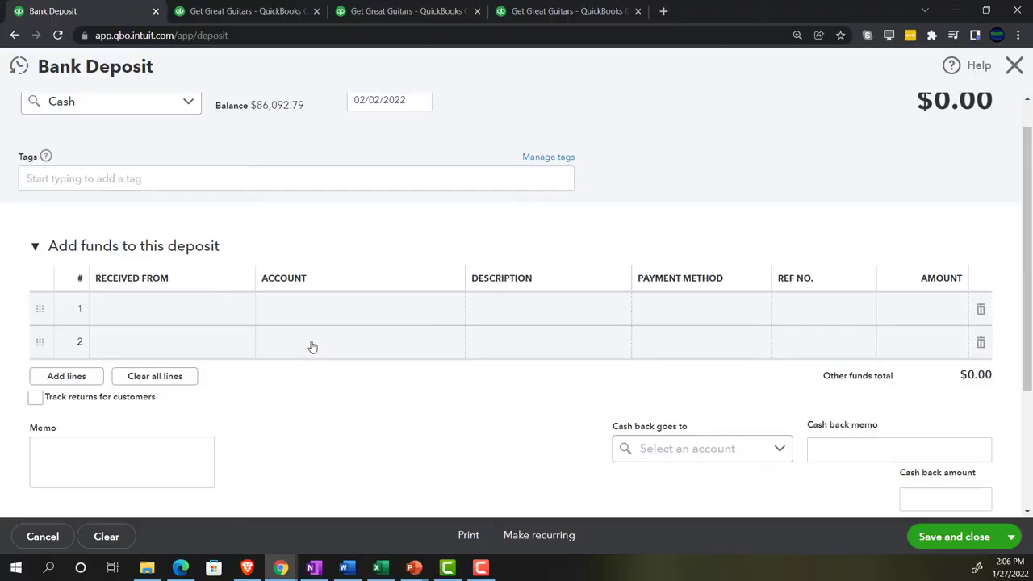
pyautogui.click(330, 310)
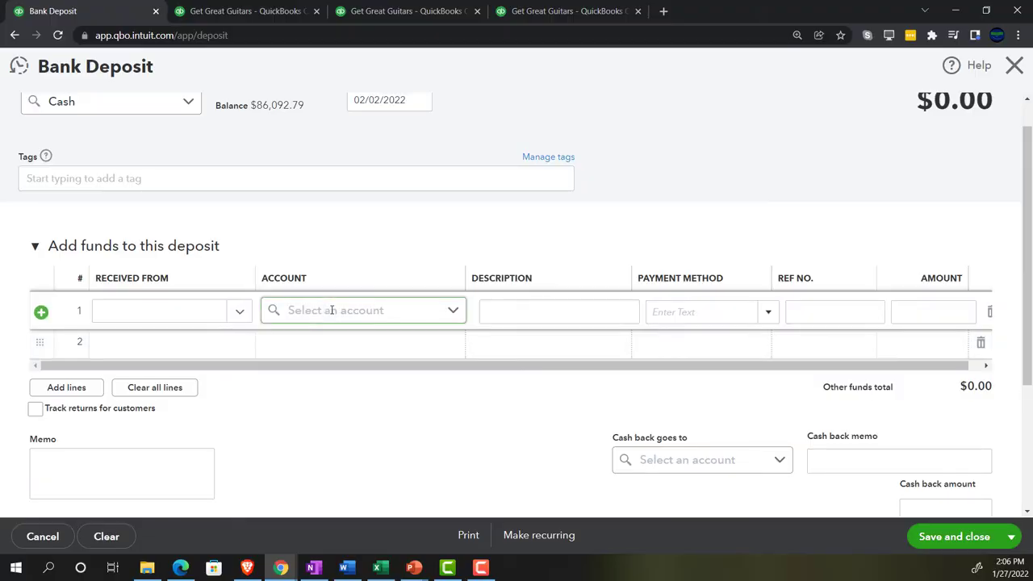
pyautogui.click(454, 312)
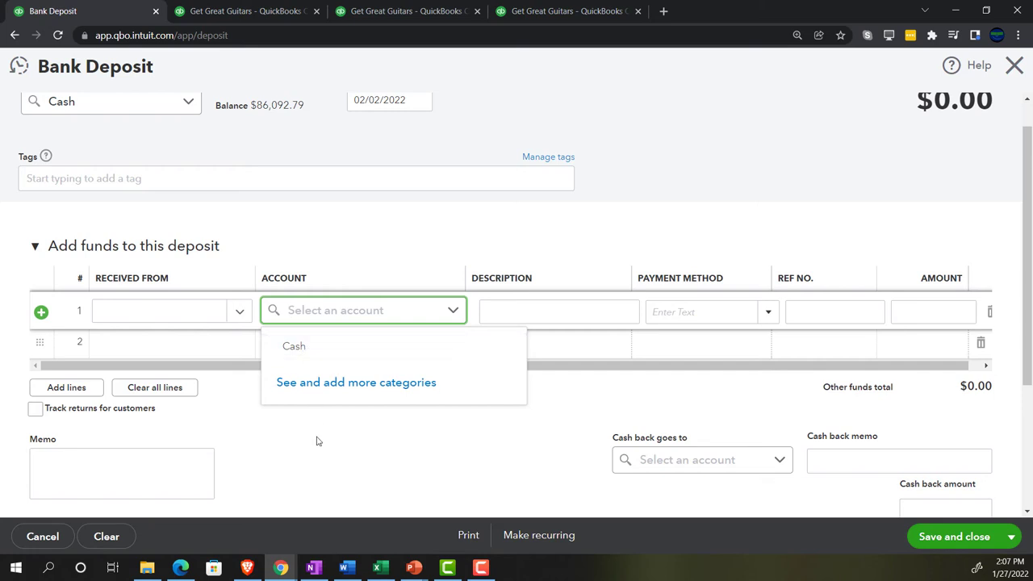
pyautogui.click(319, 466)
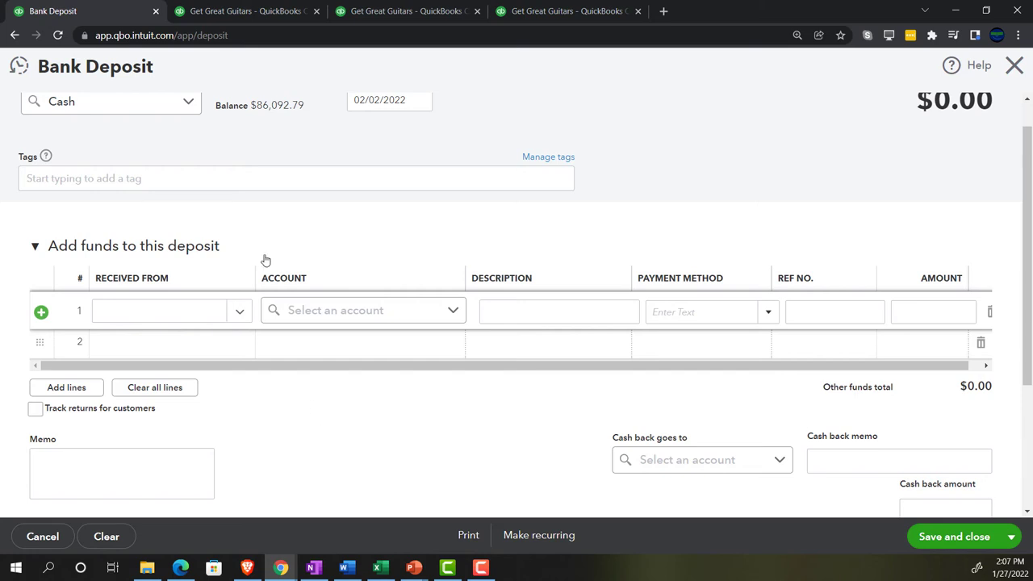
pyautogui.click(1014, 65)
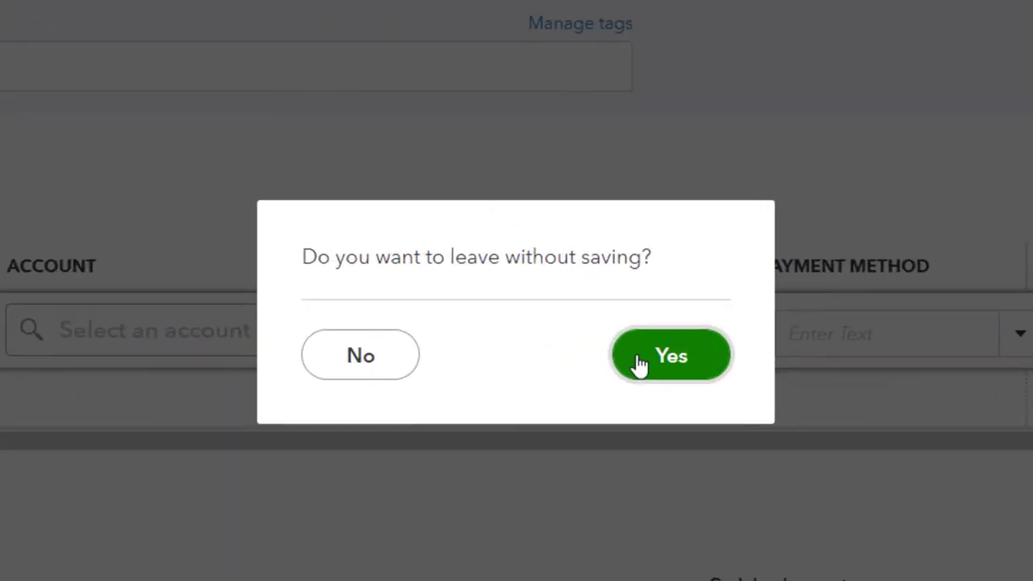
pyautogui.click(589, 331)
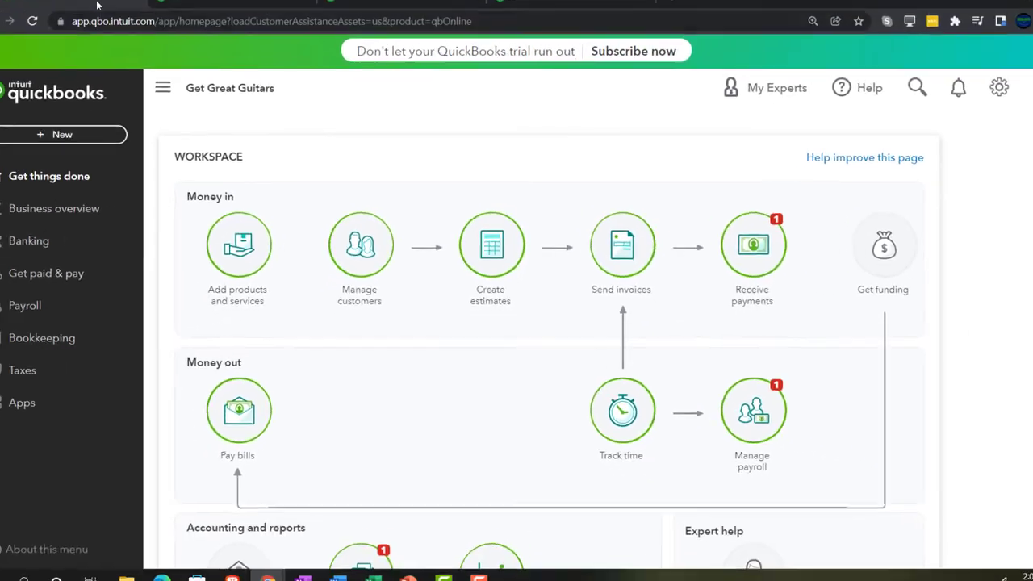
# Duplicate the QuickBooks home page tab and switch the company to Accountant view in the copy
pyautogui.rightClick(93, 2)
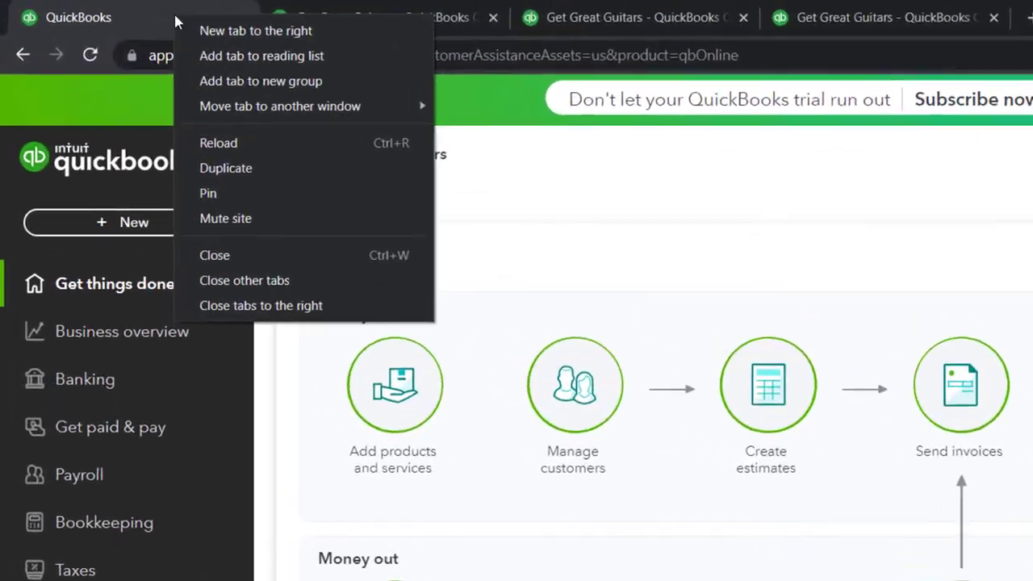
pyautogui.click(213, 178)
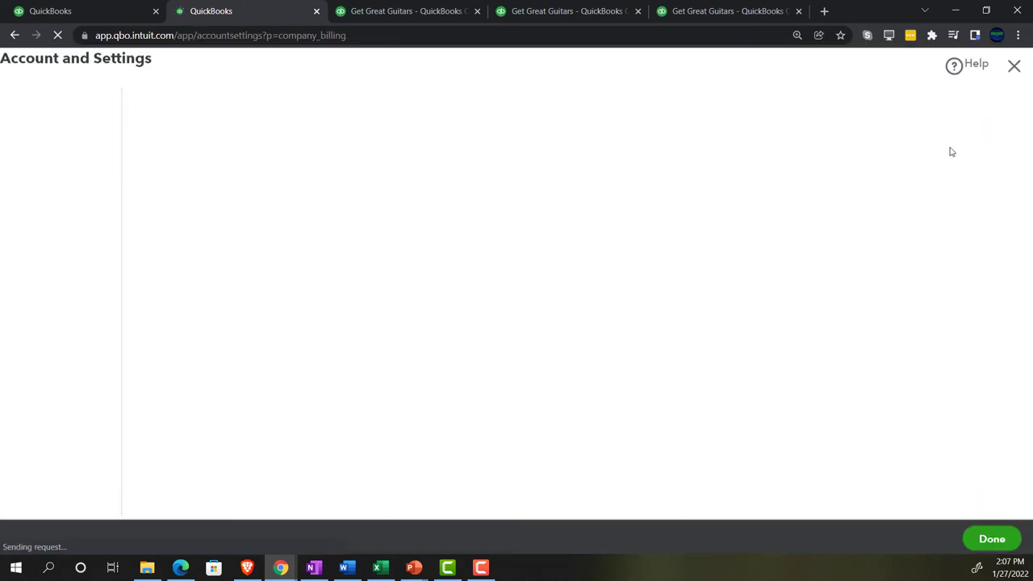
pyautogui.click(1012, 67)
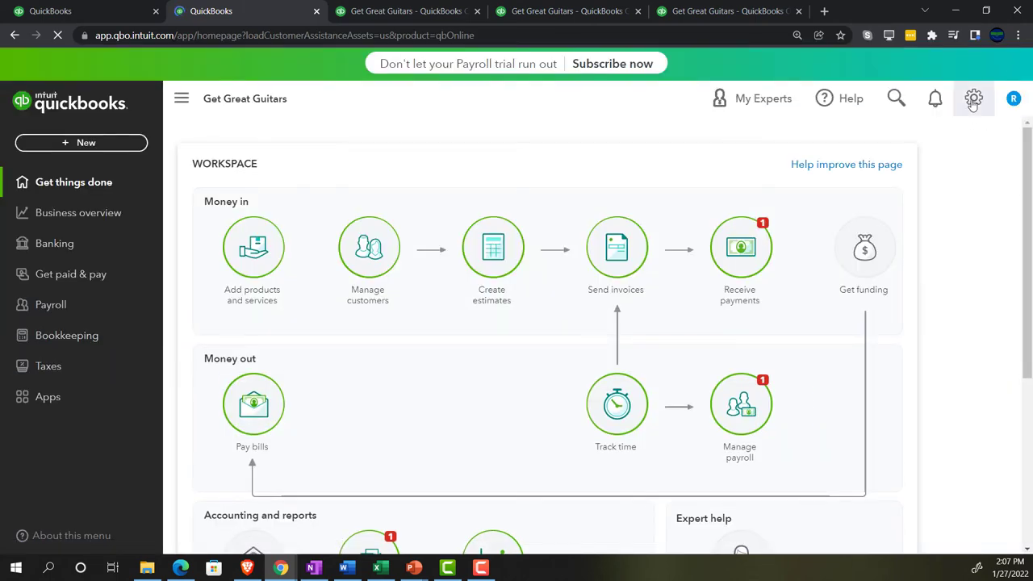
pyautogui.click(973, 100)
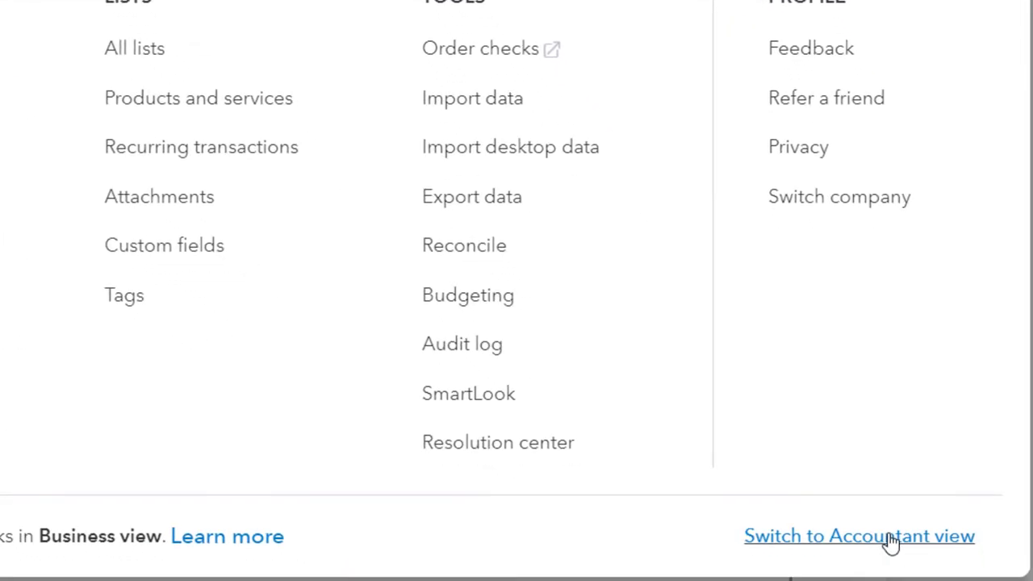
pyautogui.click(823, 542)
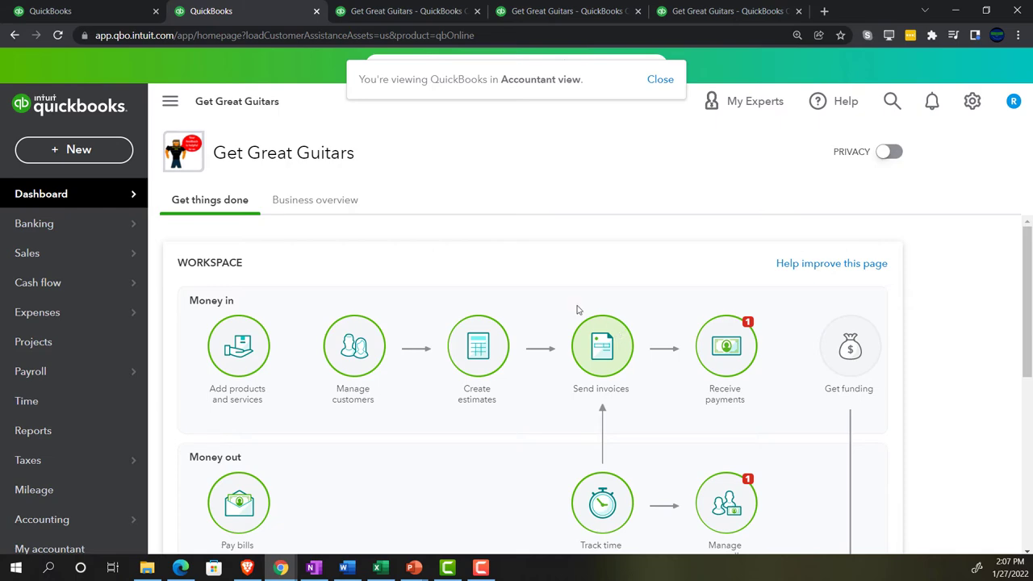
# Open a new Bank Deposit into the Cash account and date it 02/02/2022
pyautogui.click(95, 158)
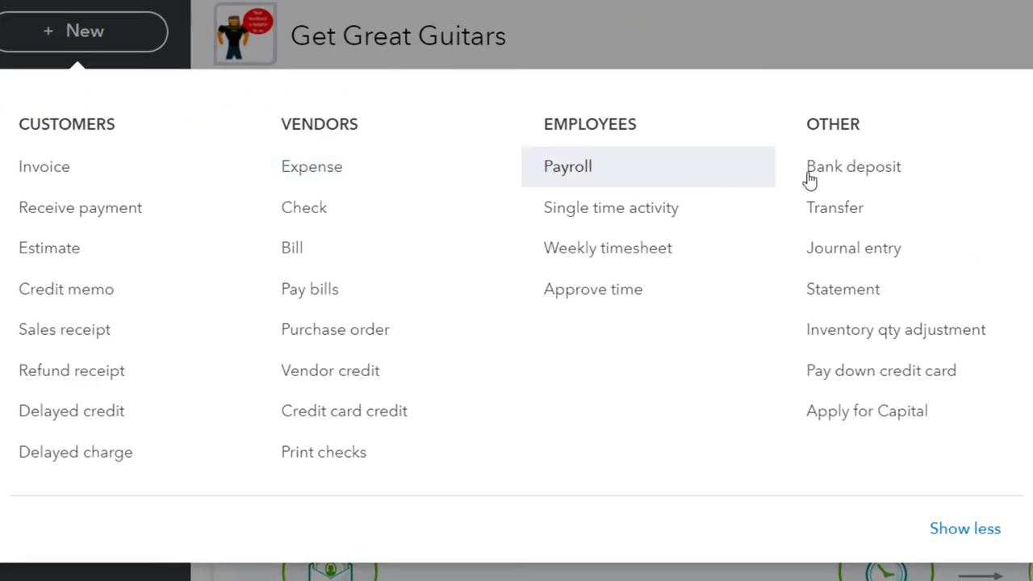
pyautogui.click(816, 178)
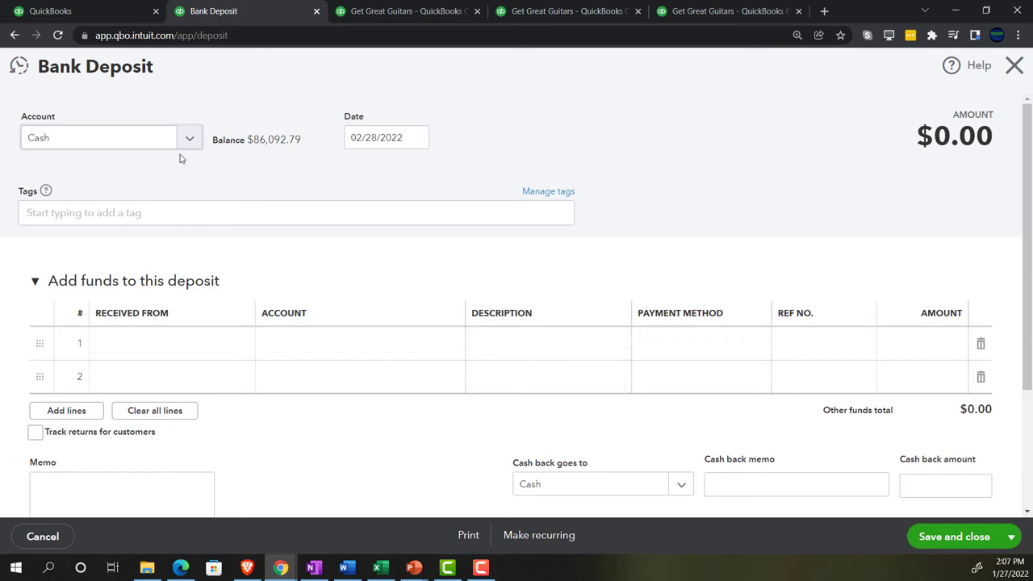
pyautogui.click(159, 153)
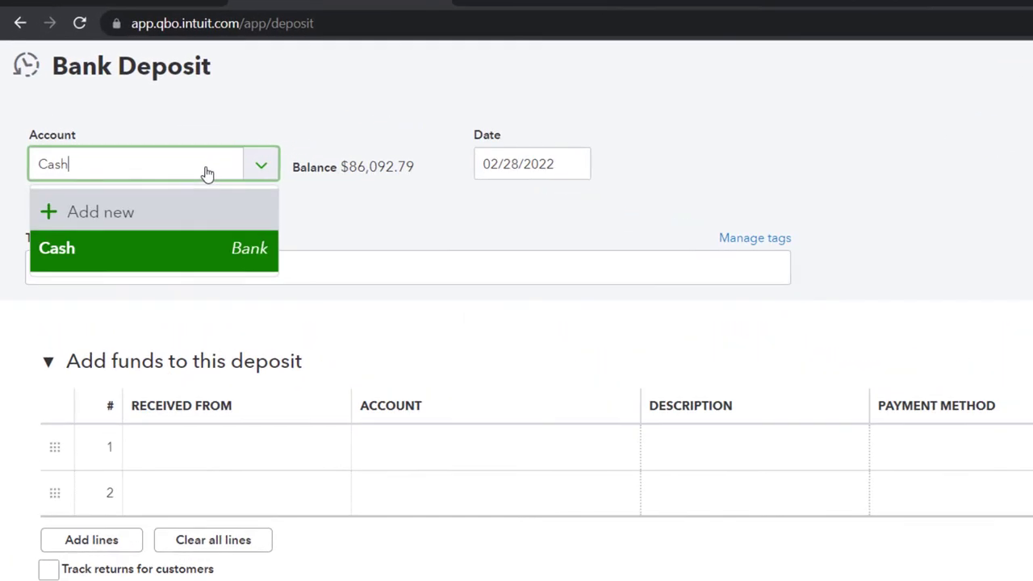
pyautogui.press('Tab')
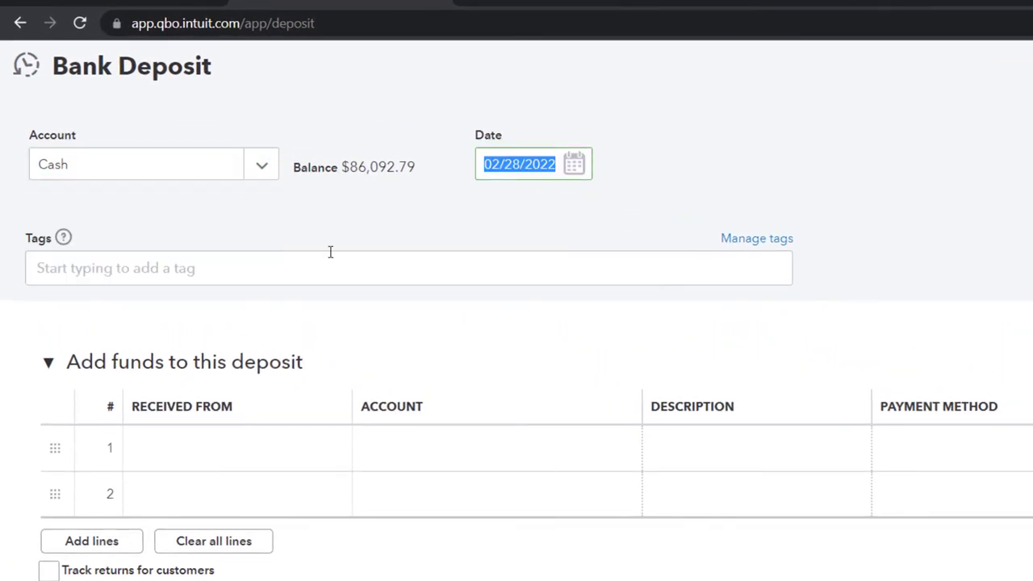
pyautogui.write('02022')
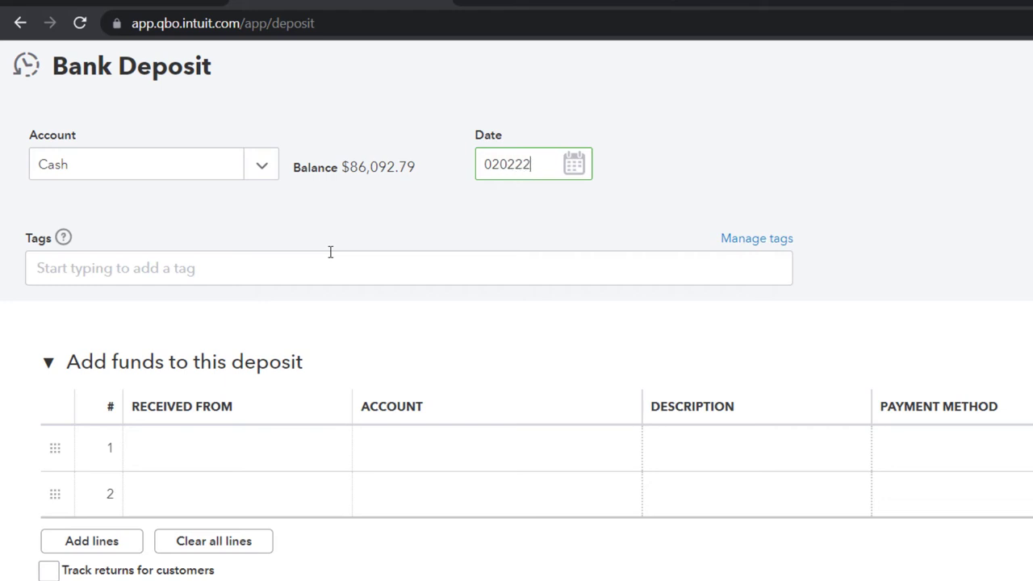
pyautogui.press('Tab')
# Assign the first deposit line to the Short-Term Investment account with the description "Dale of investment"
pyautogui.press('Tab')
pyautogui.press('Tab')
pyautogui.press('Tab')
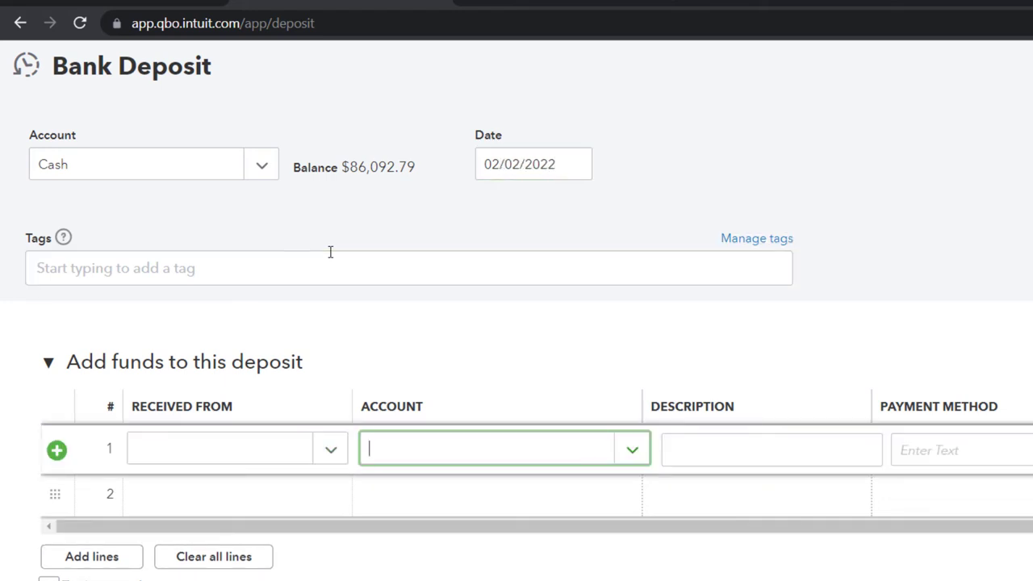
pyautogui.write('shor')
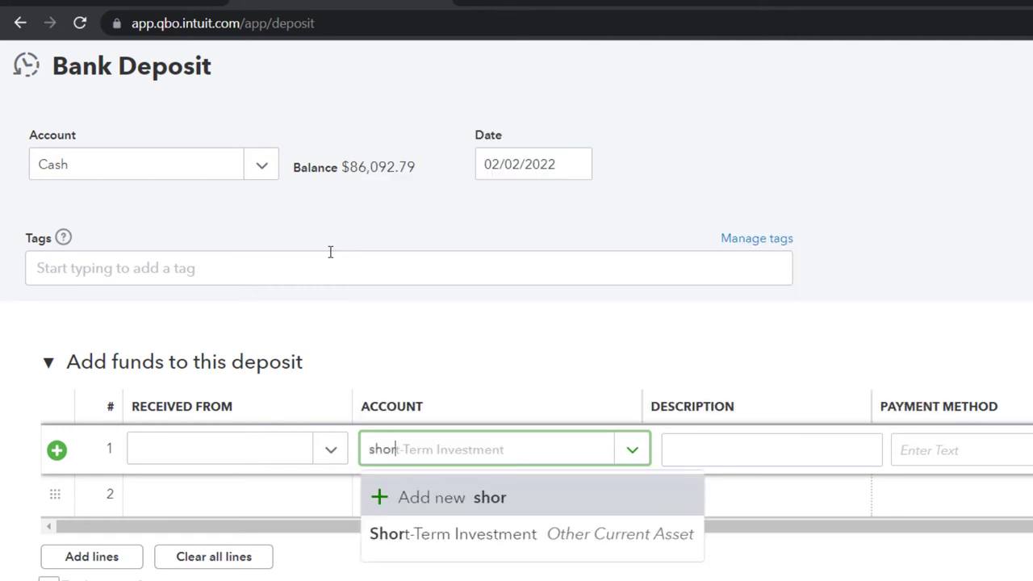
pyautogui.click(512, 536)
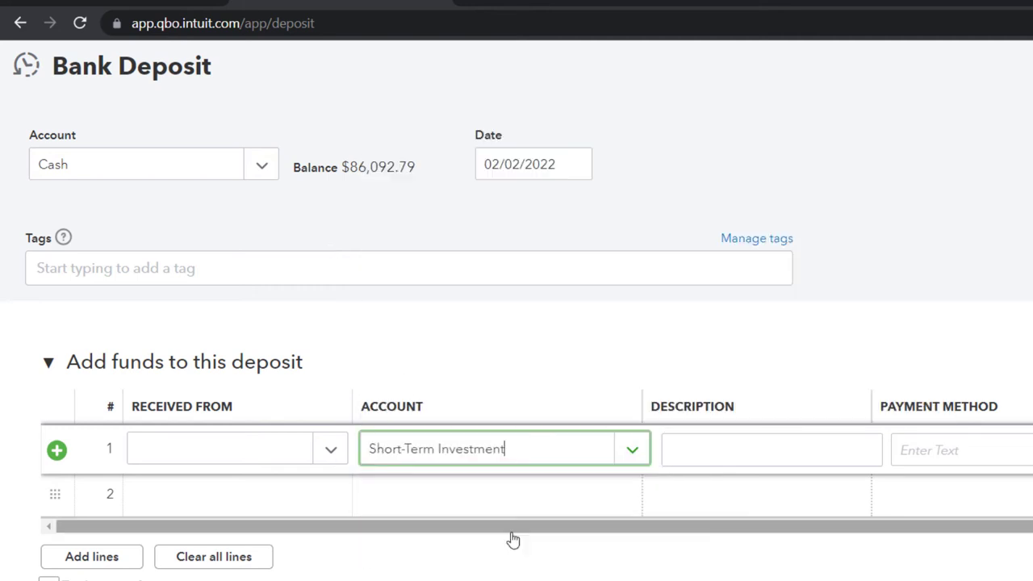
pyautogui.press('Tab')
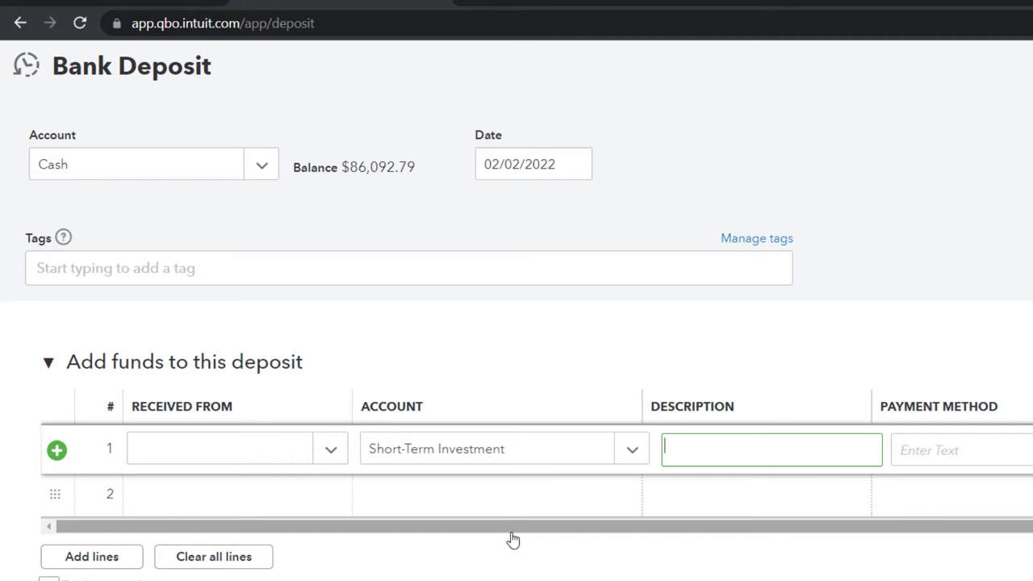
pyautogui.write('Dale of in')
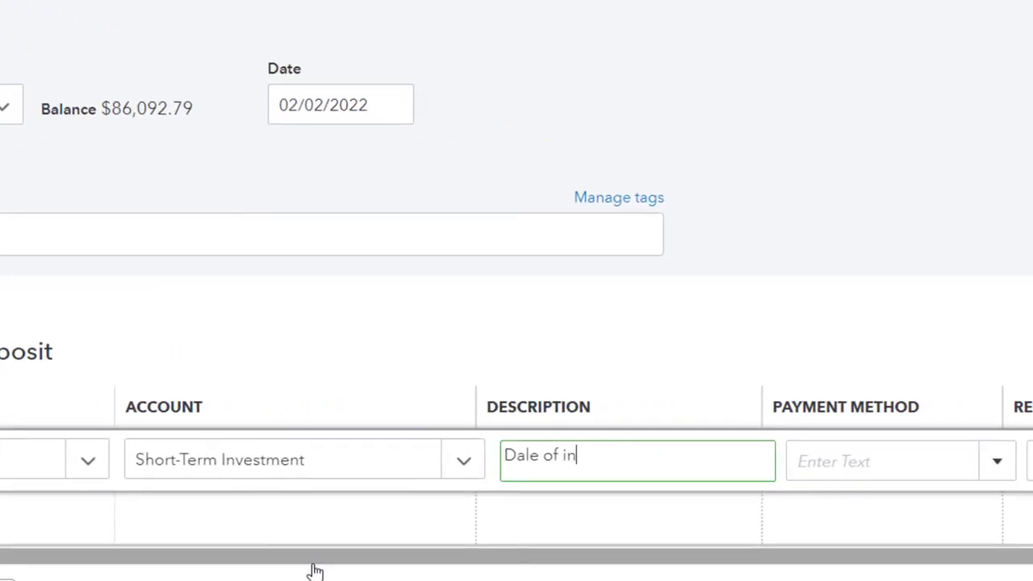
pyautogui.write('vestment')
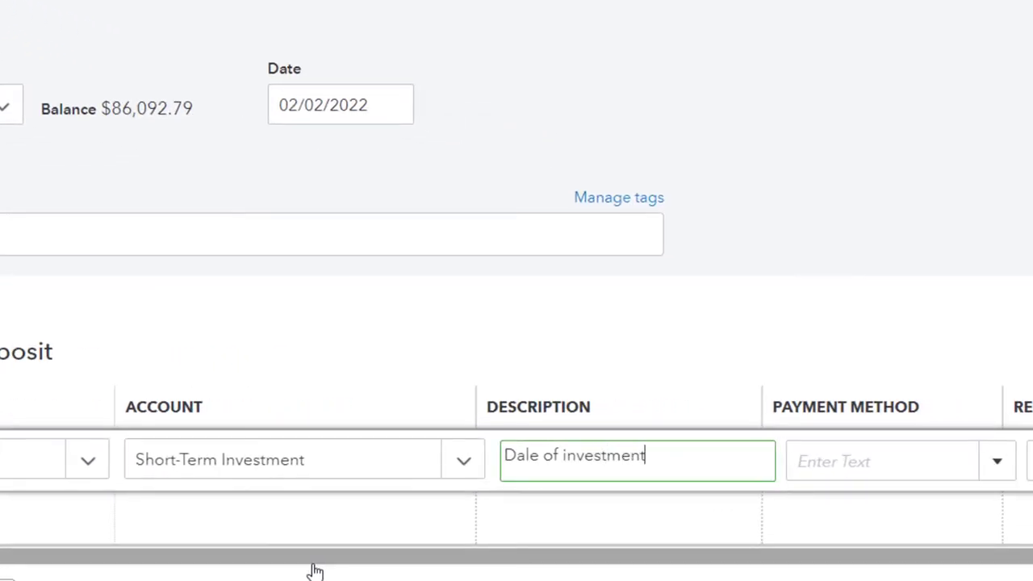
# Enter 12,000 as the amount of the Short-Term Investment line
pyautogui.press('Tab')
pyautogui.press('Tab')
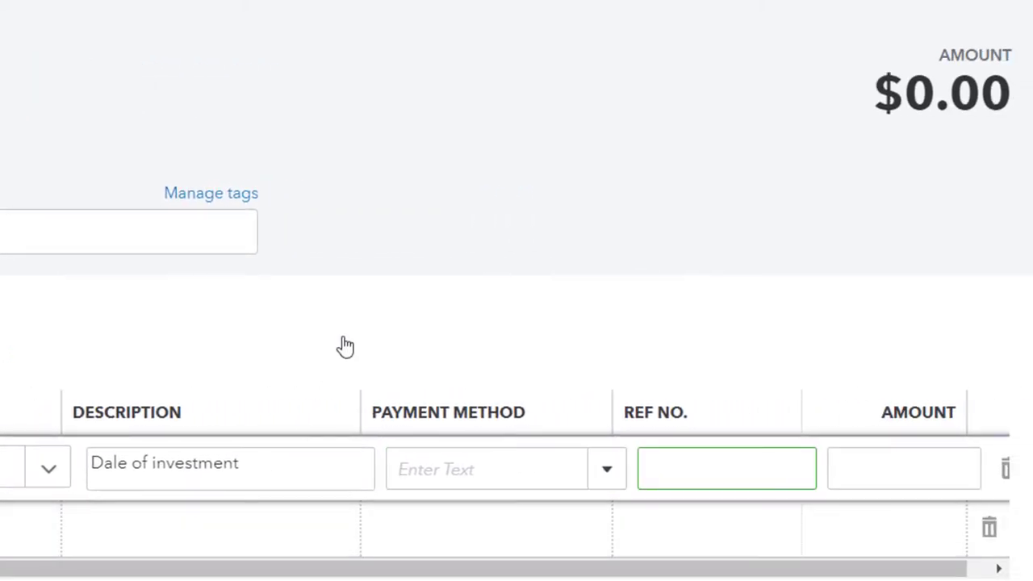
pyautogui.click(341, 346)
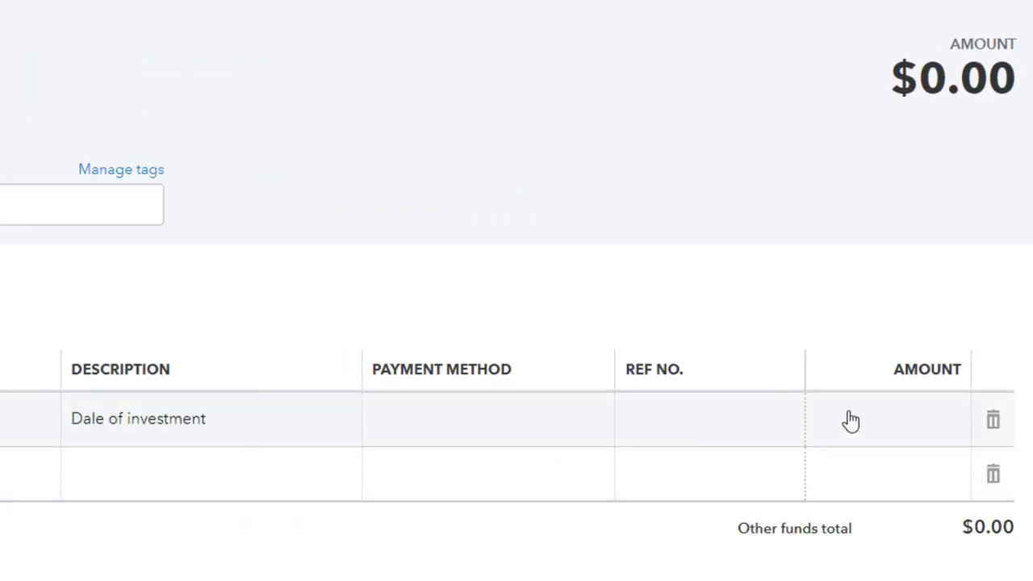
pyautogui.click(866, 419)
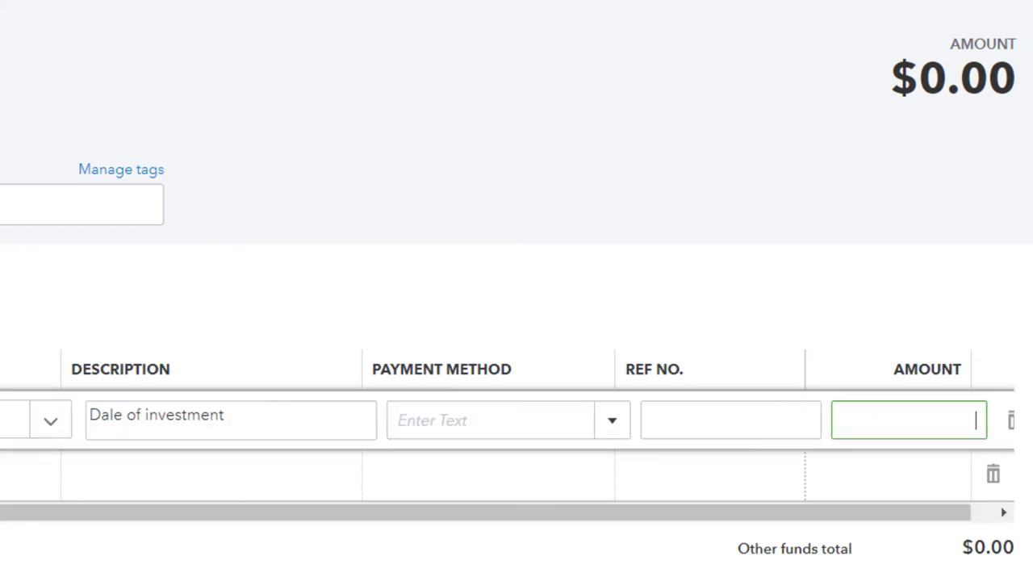
pyautogui.write('12,000')
pyautogui.press('Tab')
# Start a new account named "Gains on Sale of Investments" from the account field of the second deposit line
pyautogui.press('Tab')
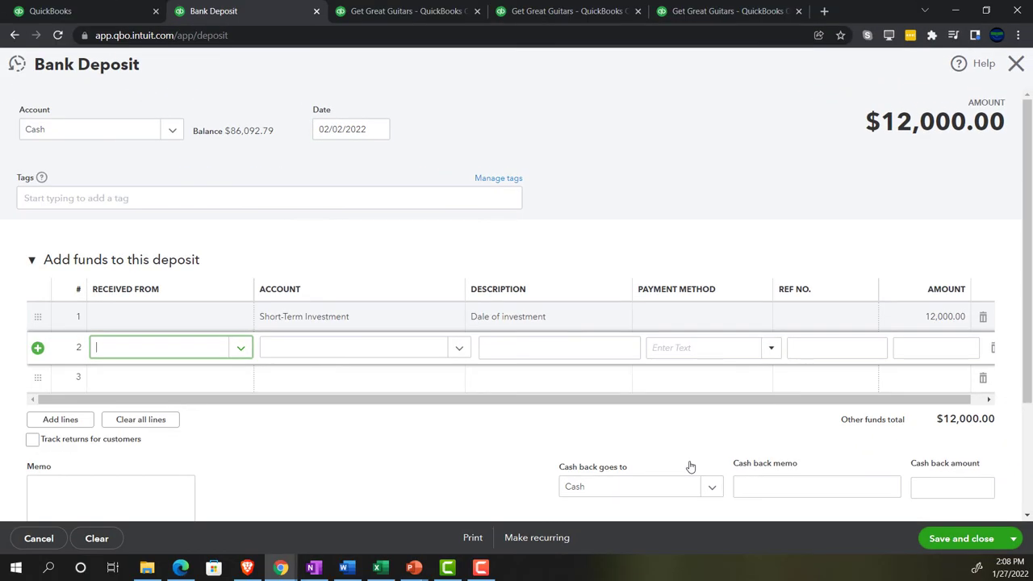
pyautogui.press('Tab')
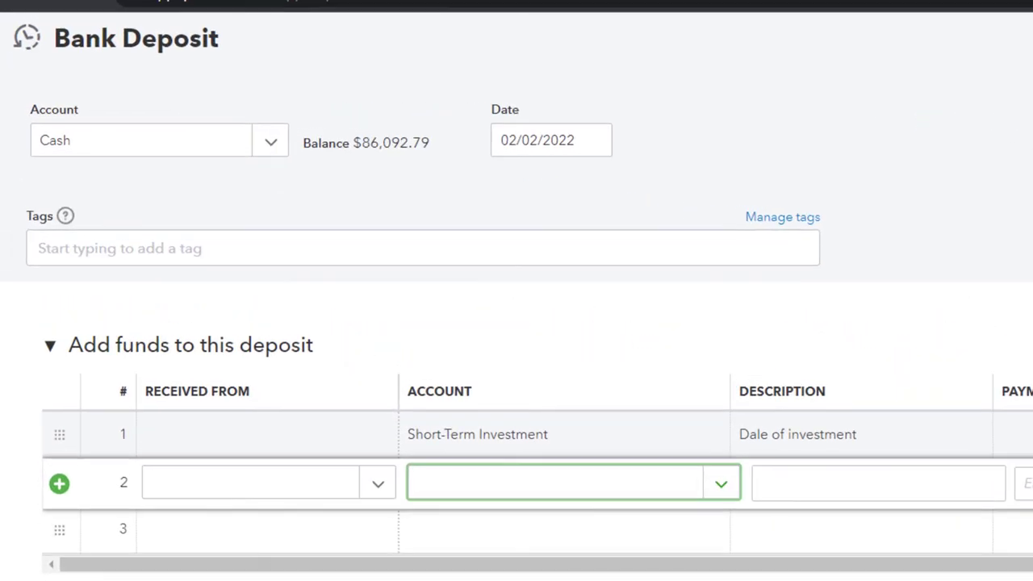
pyautogui.write('G')
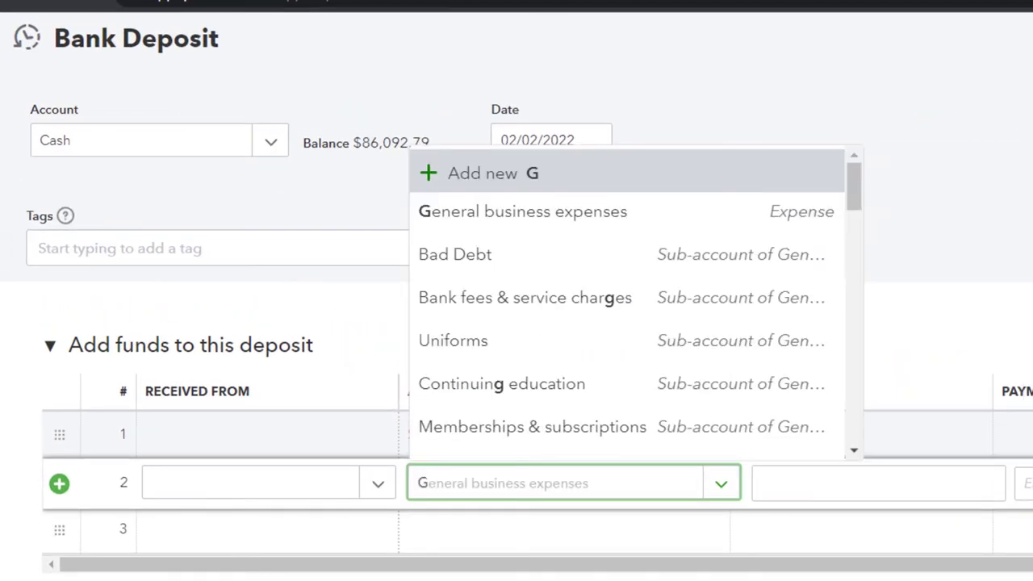
pyautogui.write('ain')
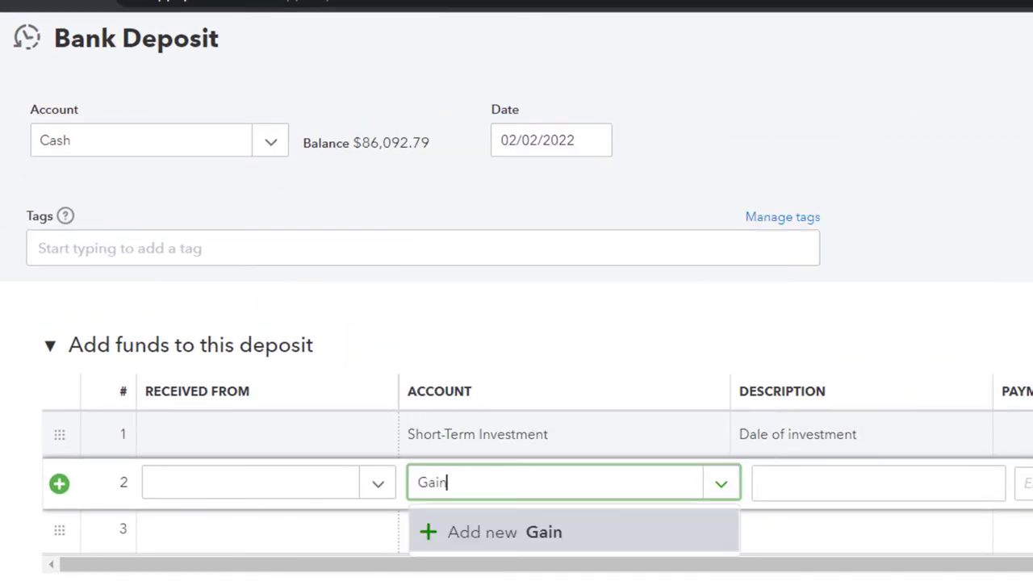
pyautogui.press('BackSpace')
pyautogui.press('BackSpace')
pyautogui.press('BackSpace')
pyautogui.press('BackSpace')
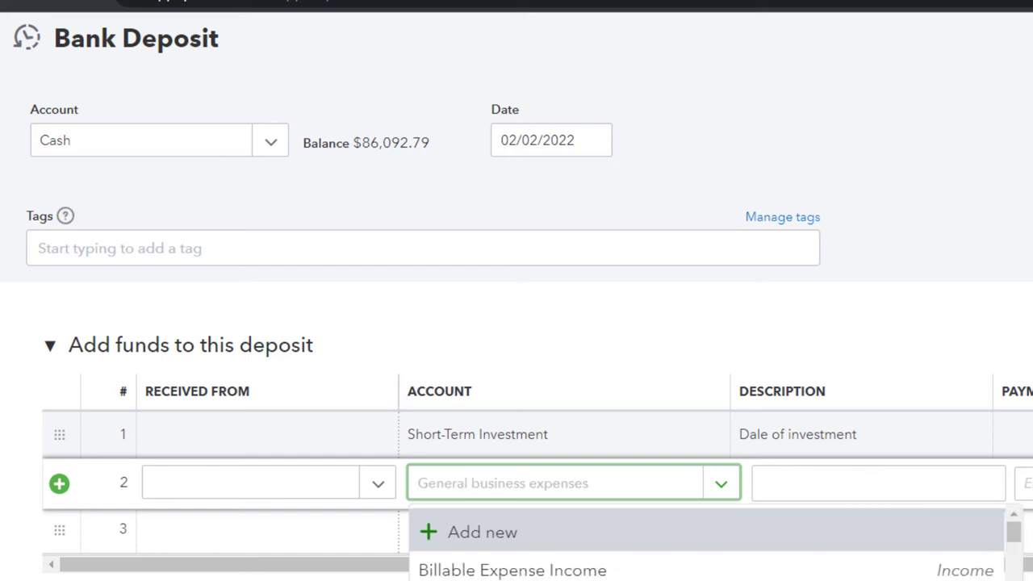
pyautogui.write('Gain')
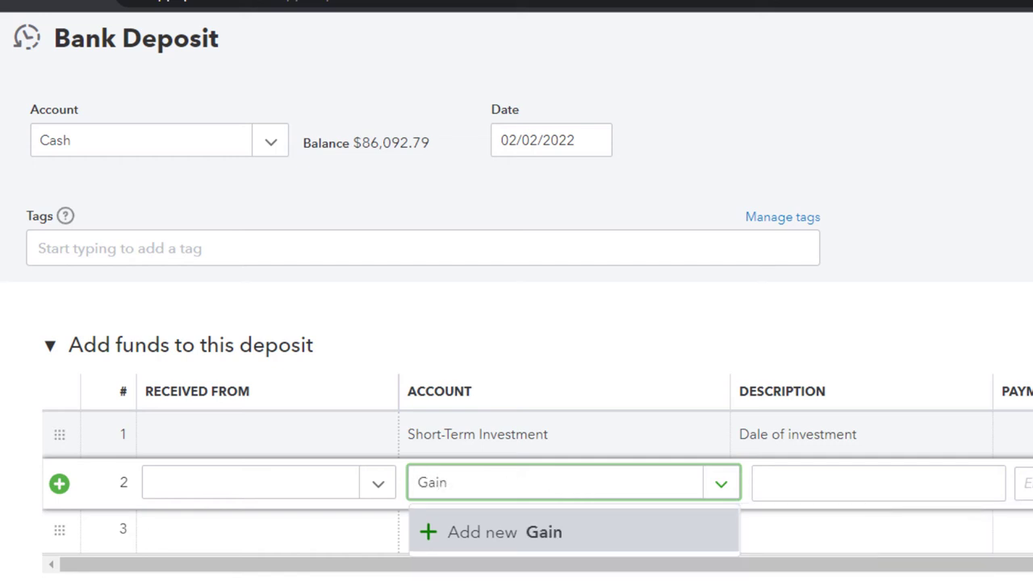
pyautogui.write('s on Sale')
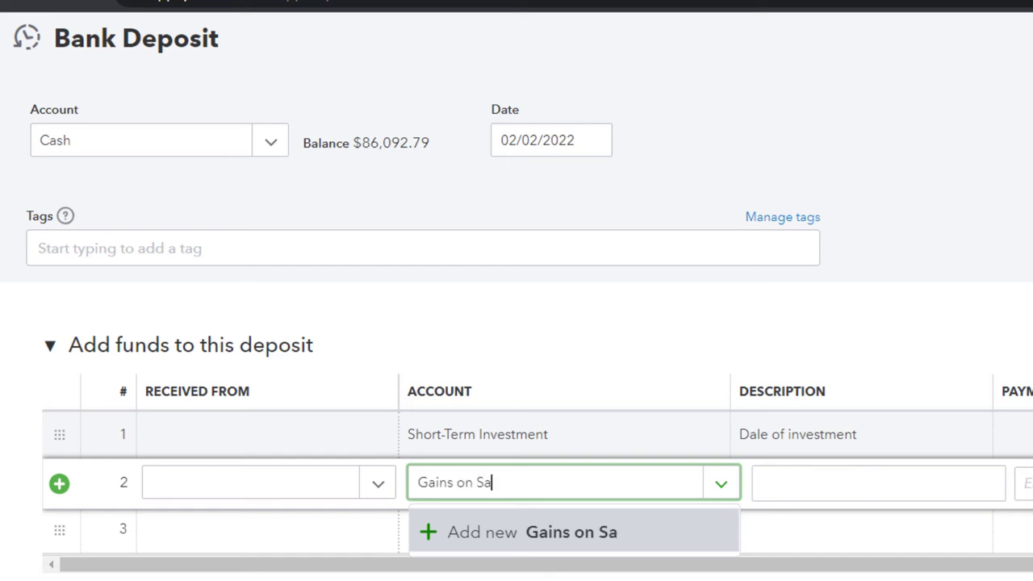
pyautogui.write(' of Investments')
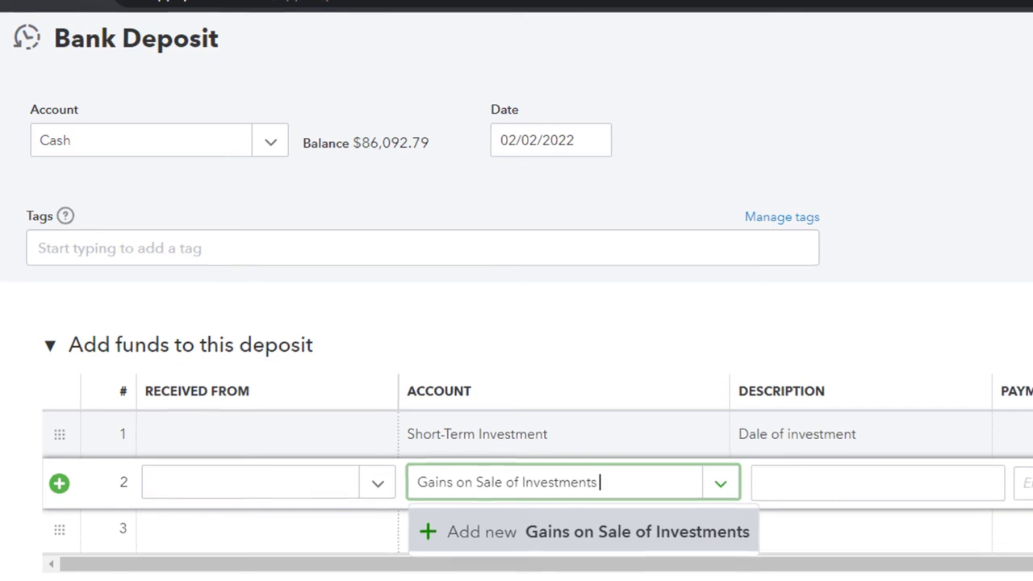
pyautogui.press('Tab')
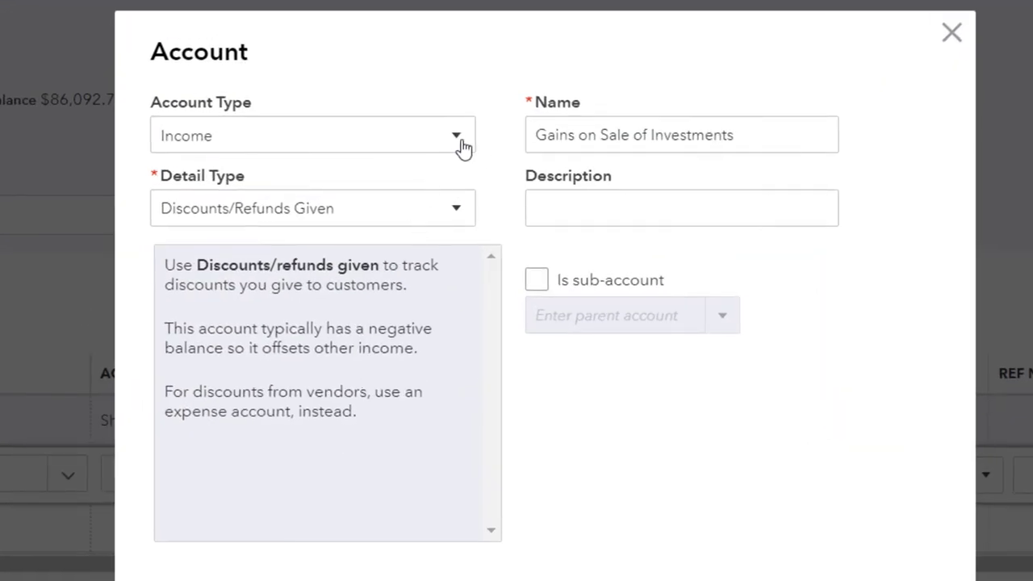
# Set the new account's type to Other Income with detail type Other Investment Income and save it
pyautogui.click(463, 147)
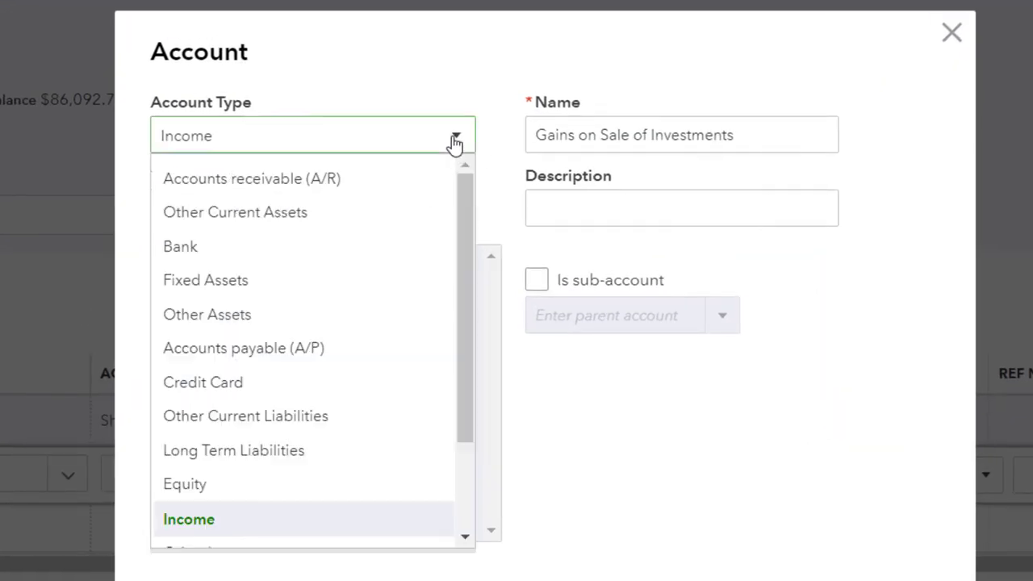
pyautogui.scroll(-2, 371, 383)
pyautogui.scroll(-1, 373, 383)
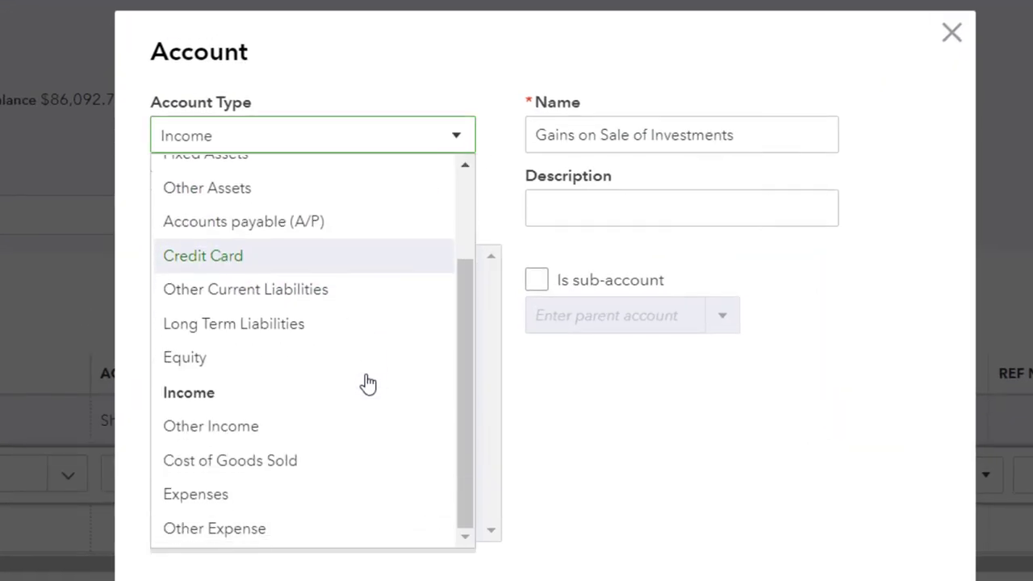
pyautogui.click(289, 434)
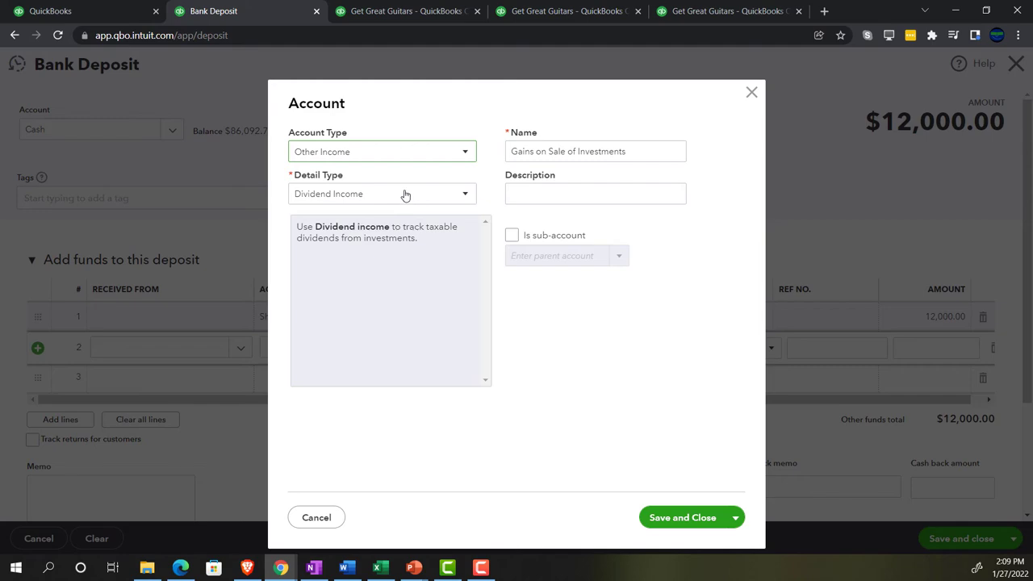
pyautogui.click(457, 197)
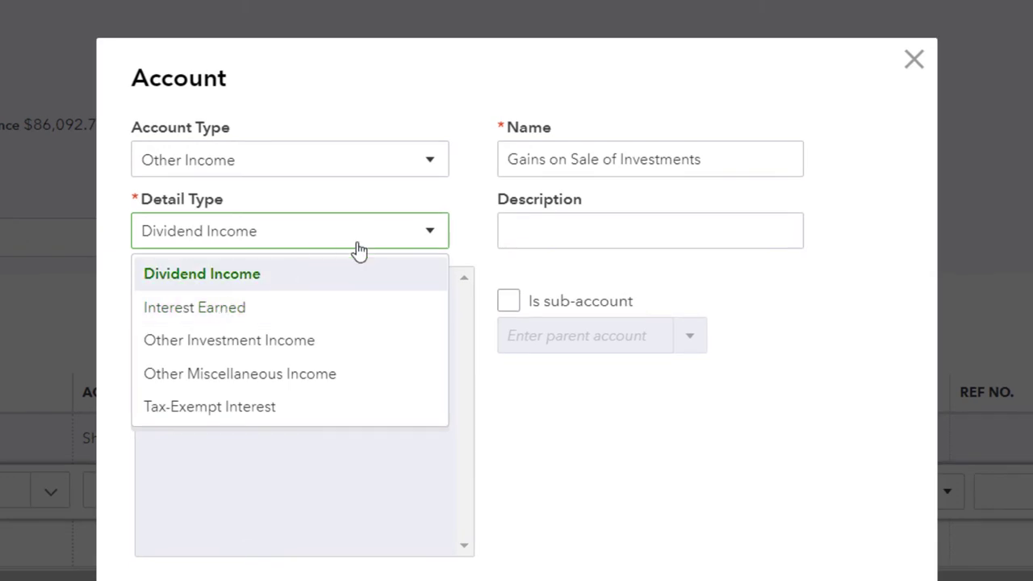
pyautogui.click(300, 346)
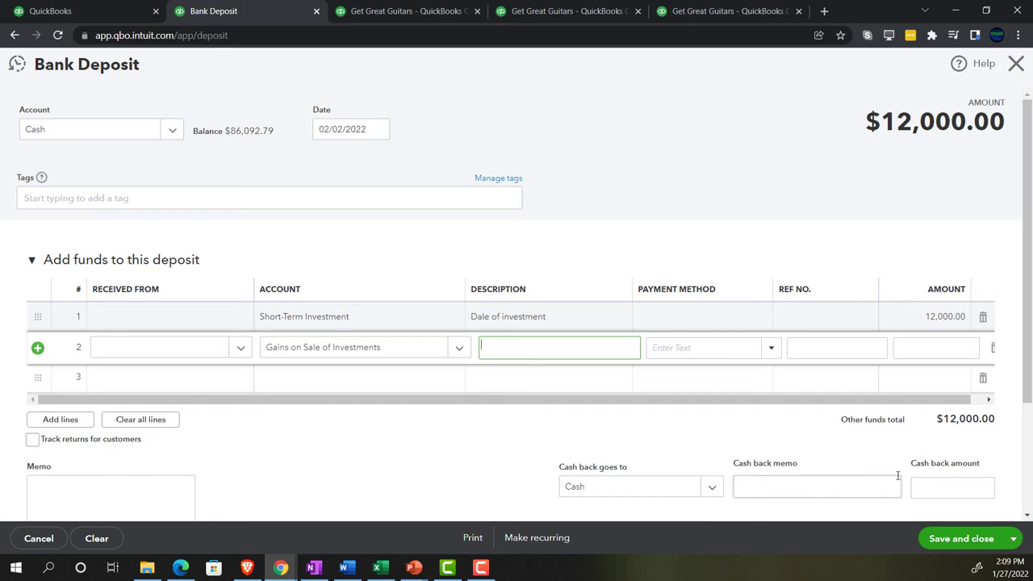
# Correct the Short-Term Investment line's description to "Sale of investment" and copy that text
pyautogui.click(564, 319)
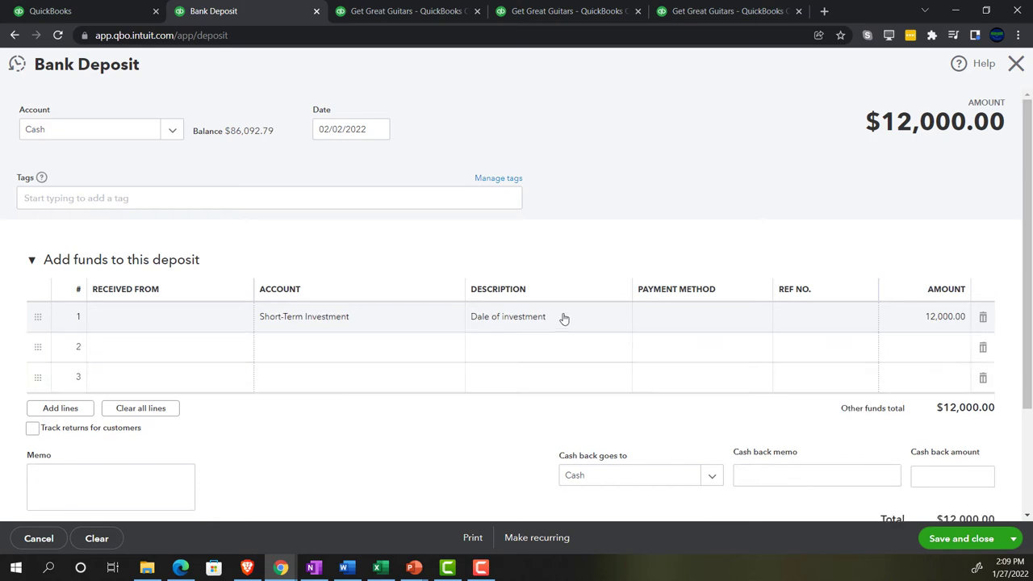
pyautogui.click(564, 319)
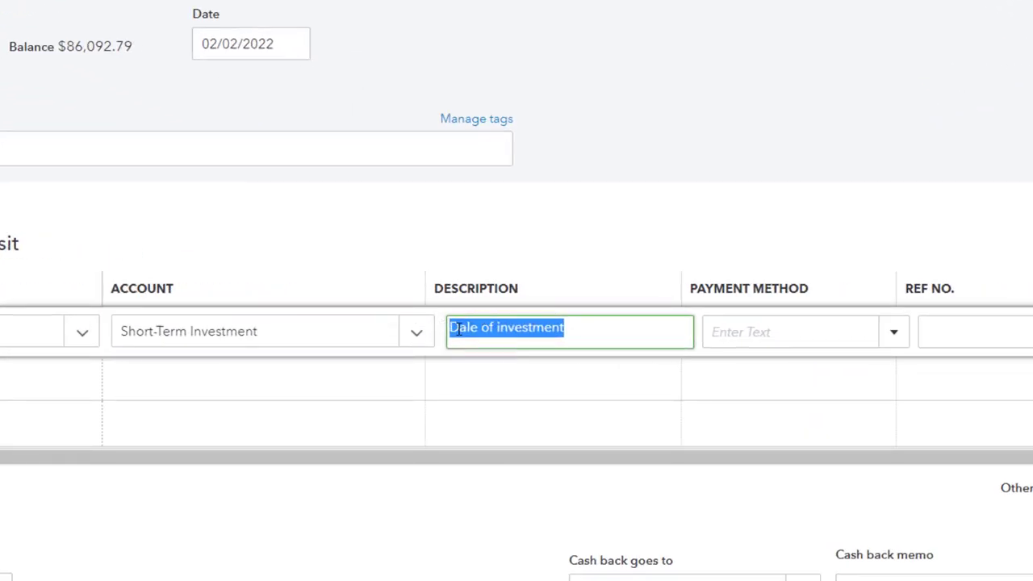
pyautogui.click(465, 307)
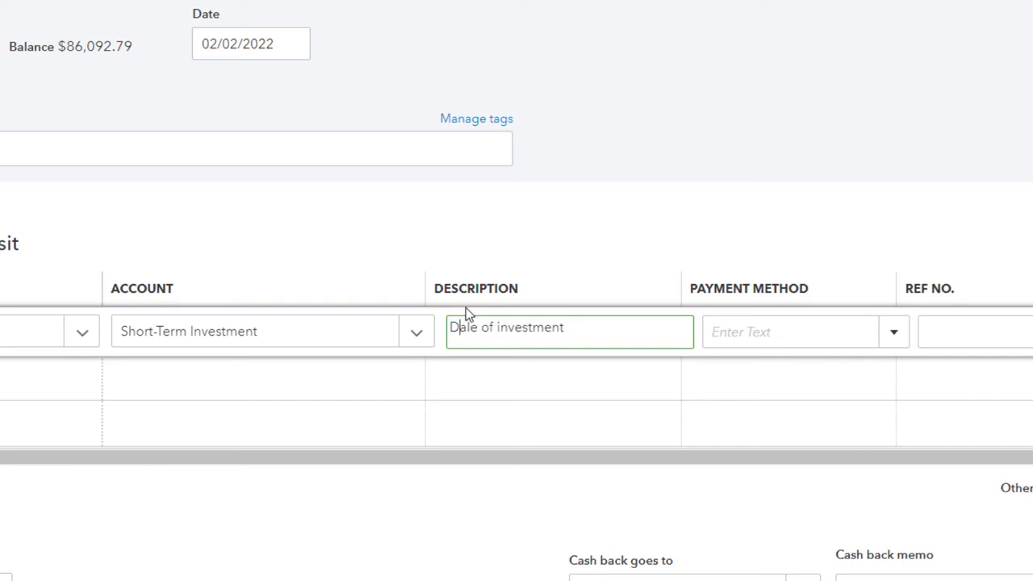
pyautogui.press('BackSpace')
pyautogui.write('S')
pyautogui.hotkey('ctrl', 'shift', 'Right')
pyautogui.hotkey('ctrl', 'shift', 'Right')
pyautogui.hotkey('ctrl', 'shift', 'Right')
pyautogui.hotkey('ctrl', 'c')
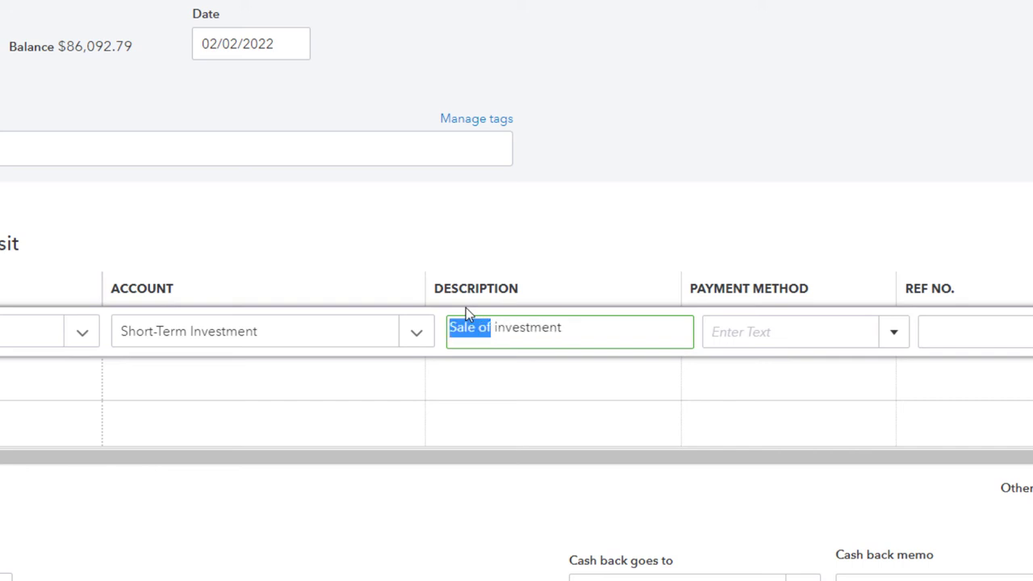
# Paste "Sale of investment" as the description of the Gains on Sale of Investments line
pyautogui.press('Tab')
pyautogui.press('Tab')
pyautogui.press('Tab')
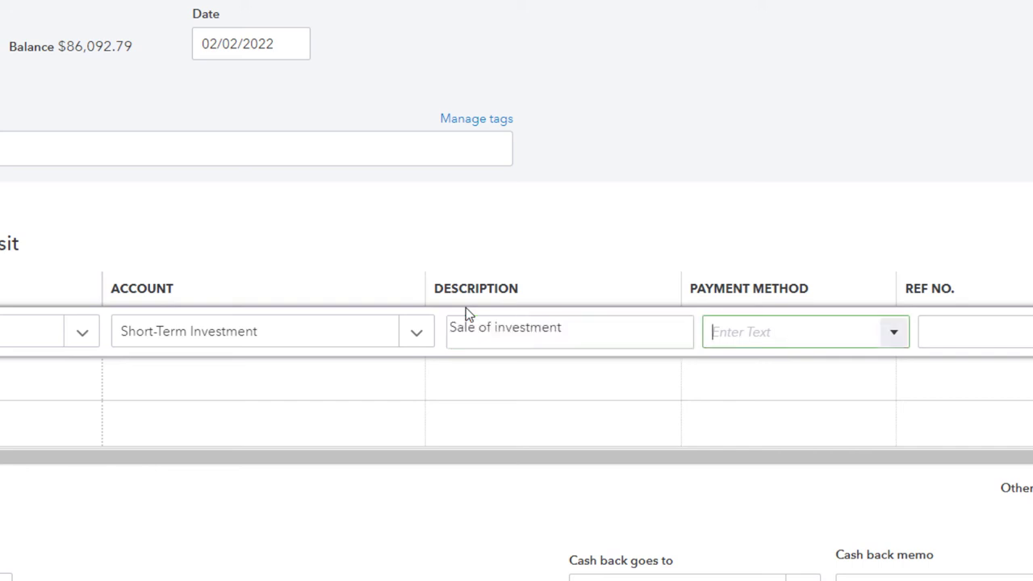
pyautogui.press('Tab')
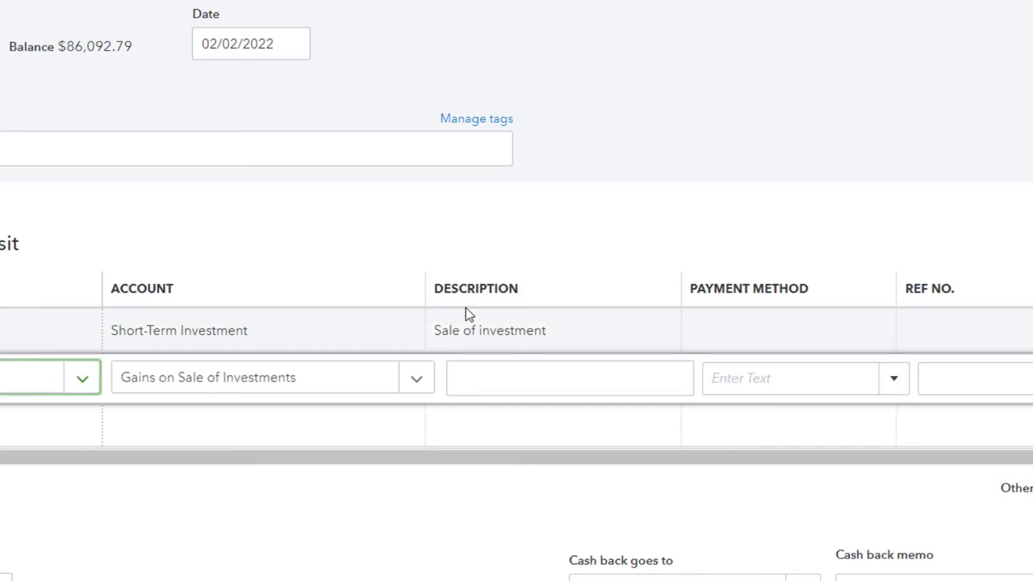
pyautogui.press('Tab')
pyautogui.press('Tab')
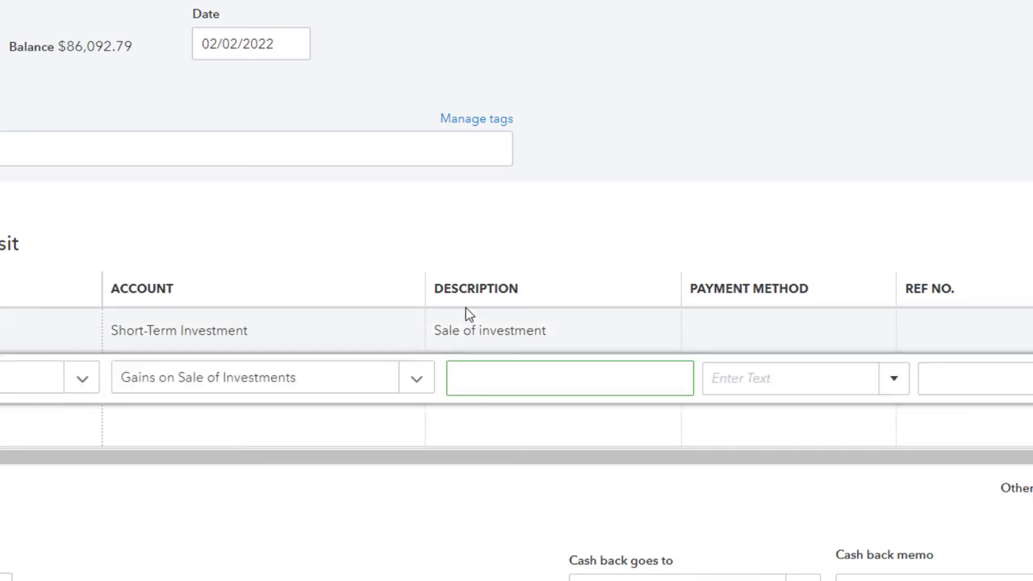
pyautogui.hotkey('ctrl', 'v')
pyautogui.press('Tab')
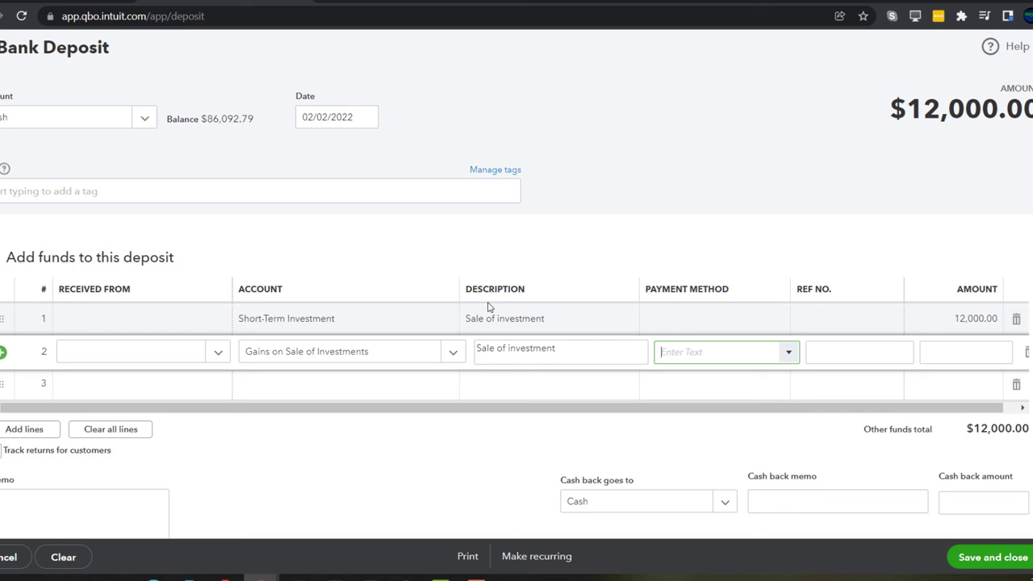
# Enter 250 as the amount of the gains line, then save and close the bank deposit
pyautogui.press('Tab')
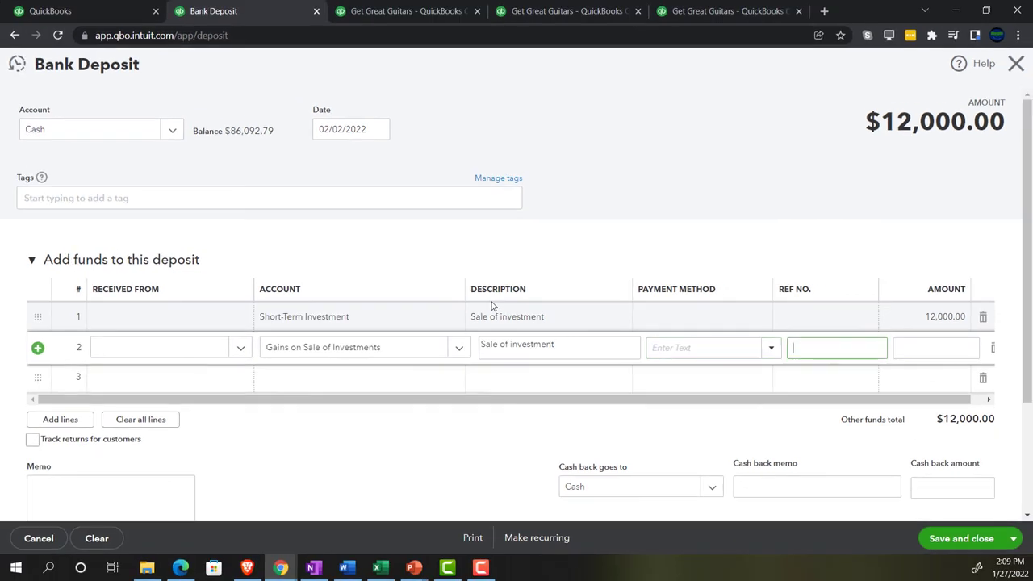
pyautogui.press('Tab')
pyautogui.write('250')
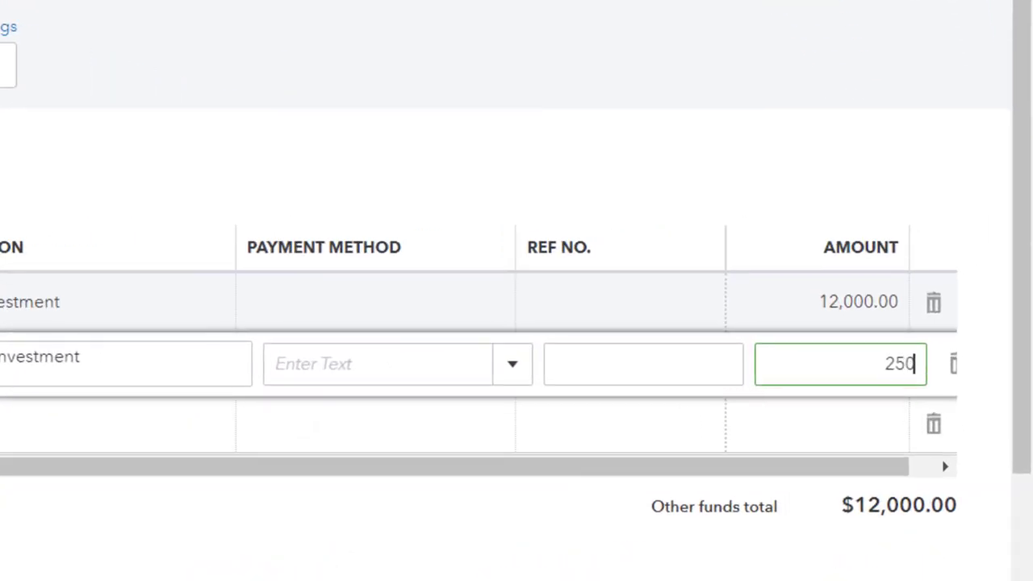
pyautogui.press('Tab')
pyautogui.press('Tab')
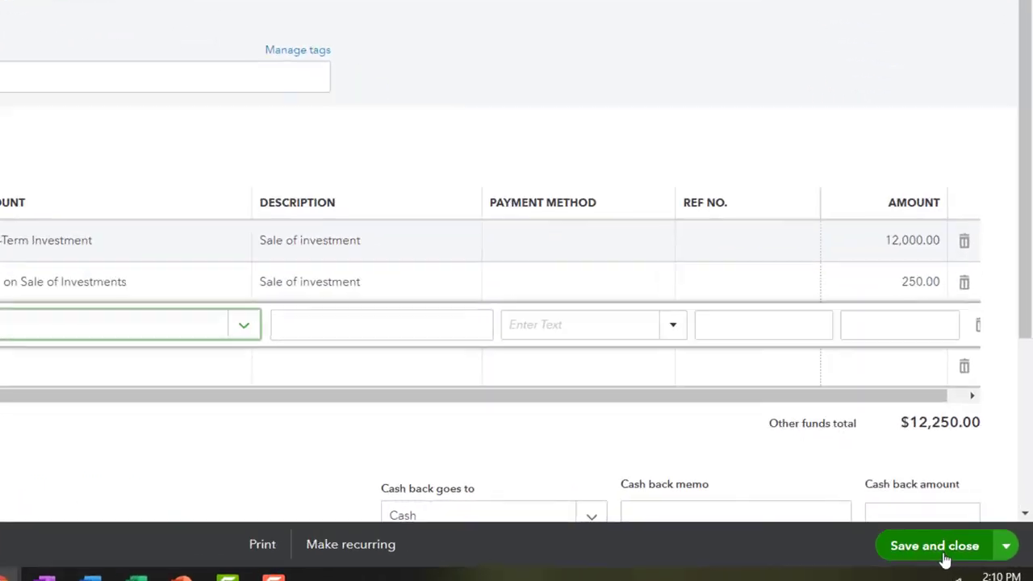
pyautogui.click(942, 555)
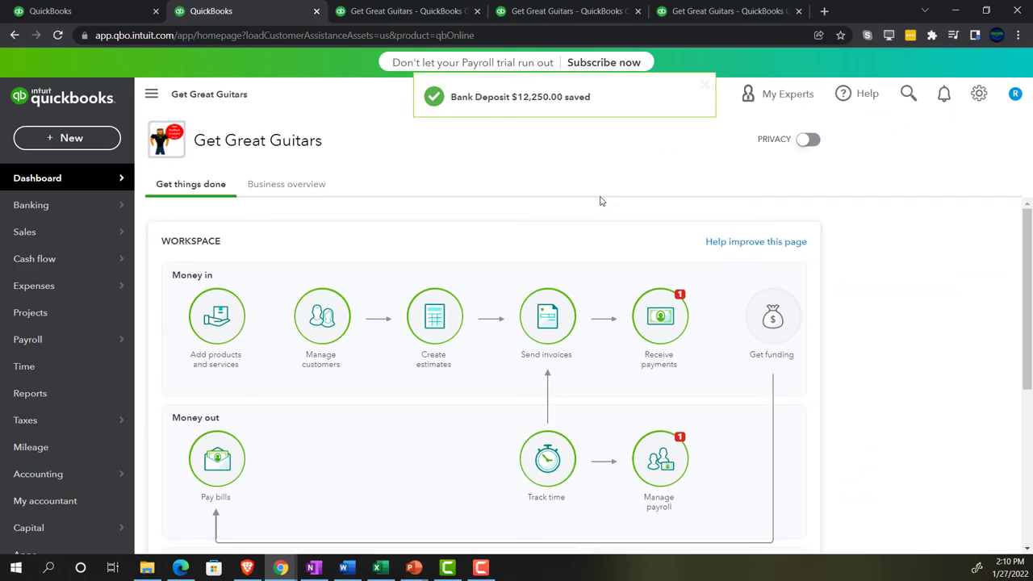
# Rerun the 2022 Balance Sheet and examine the Cash balance under Bank Accounts
pyautogui.click(396, 13)
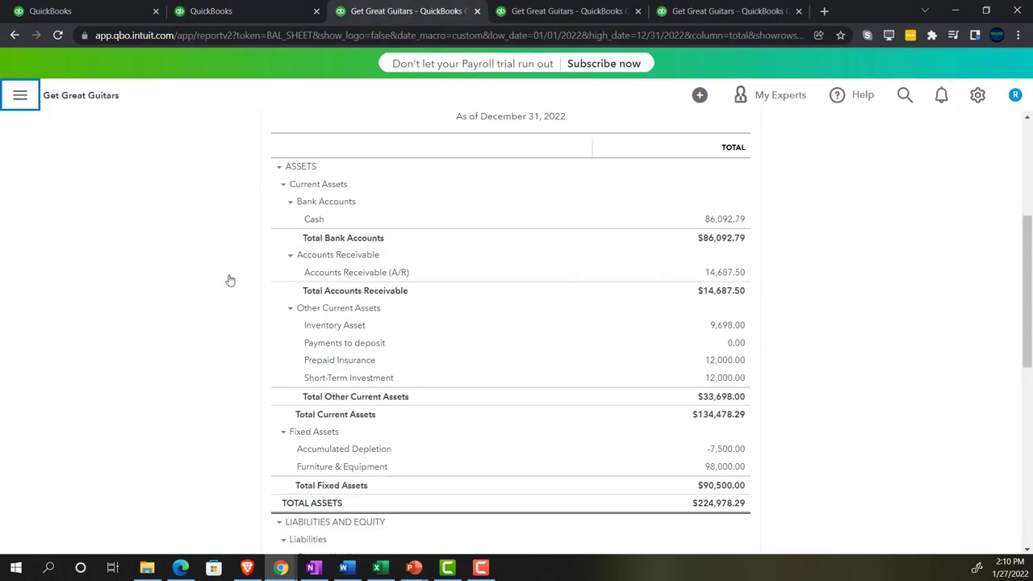
pyautogui.scroll(5, 198, 319)
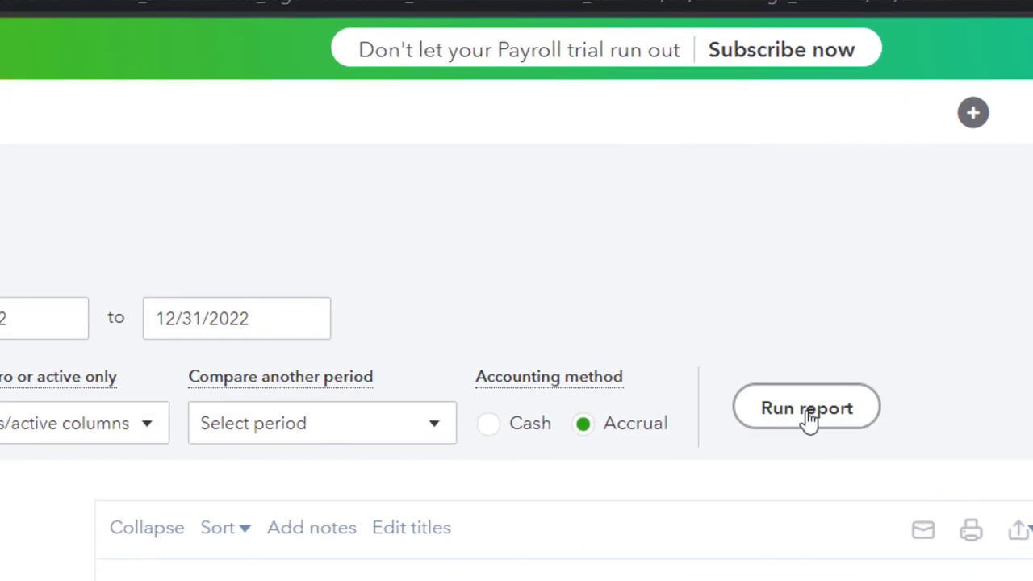
pyautogui.scroll(-3, 202, 379)
pyautogui.hotkey('ctrl', '+')
pyautogui.hotkey('ctrl', '+')
pyautogui.hotkey('ctrl', '+')
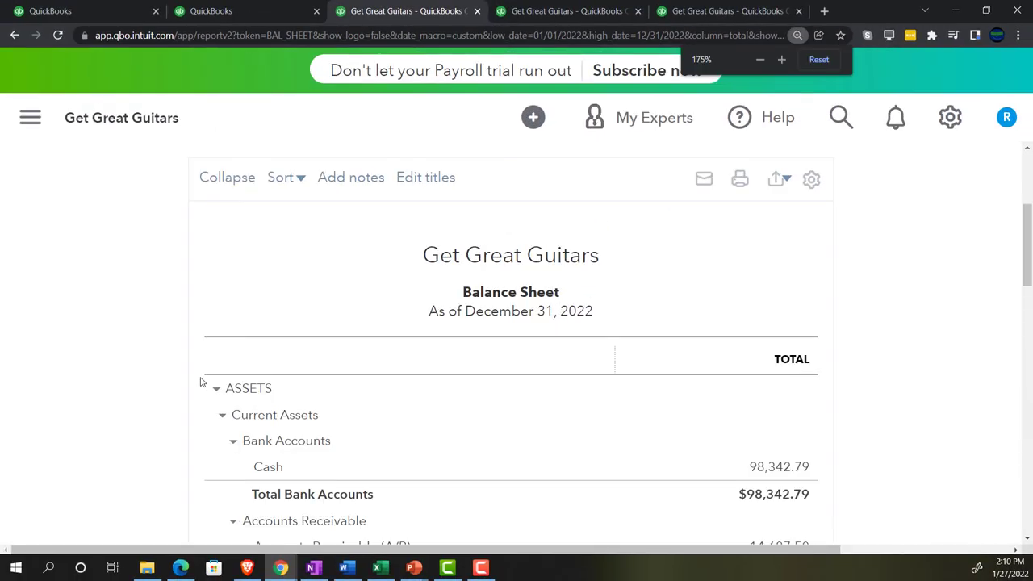
pyautogui.scroll(-3, 201, 383)
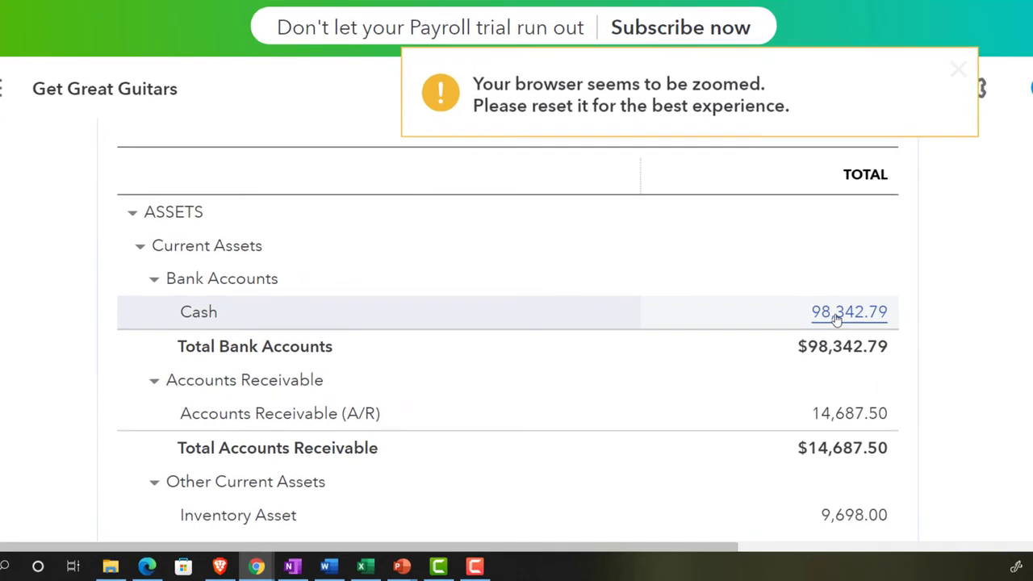
# Open the Cash account's transaction report, review its February deposit, and return to the Balance Sheet
pyautogui.click(902, 256)
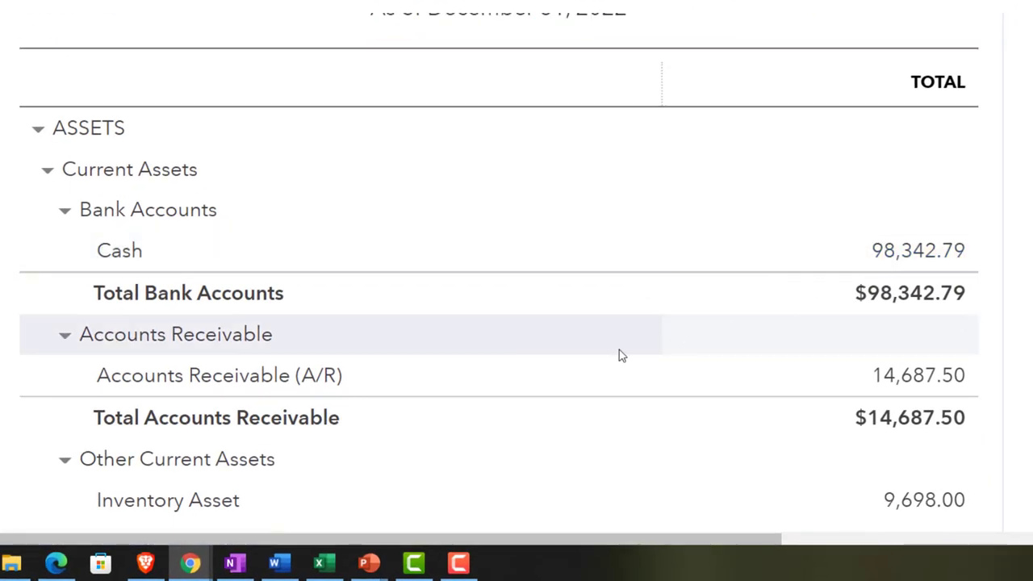
pyautogui.hotkey('ctrl', '-')
pyautogui.hotkey('ctrl', '-')
pyautogui.hotkey('ctrl', '-')
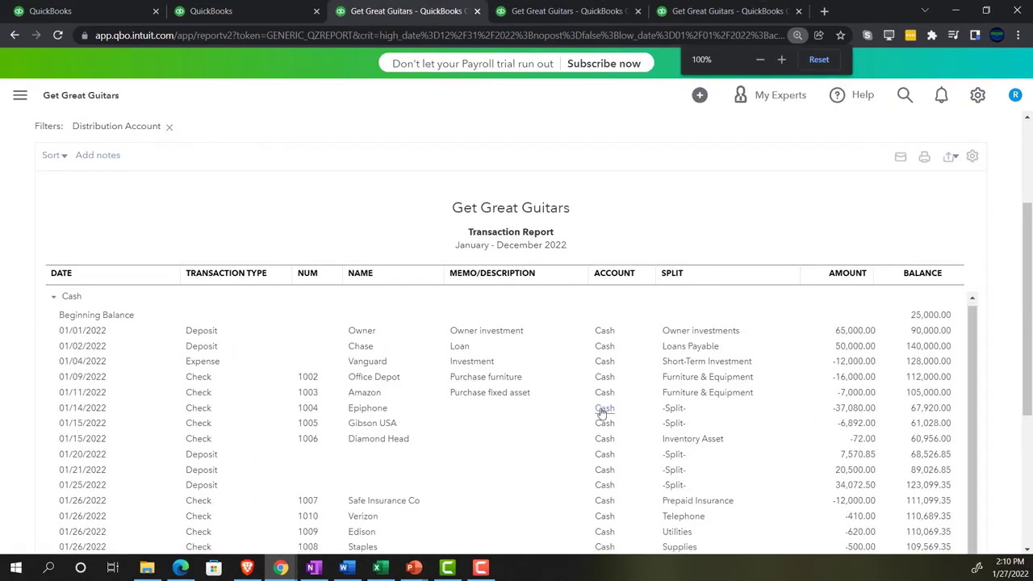
pyautogui.scroll(-3, 410, 433)
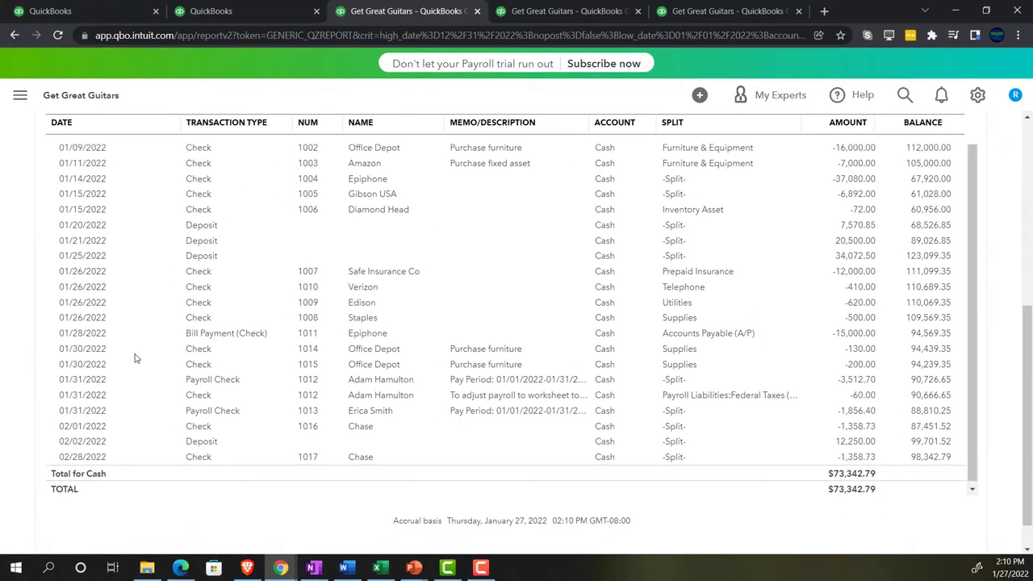
pyautogui.scroll(10, 25, 355)
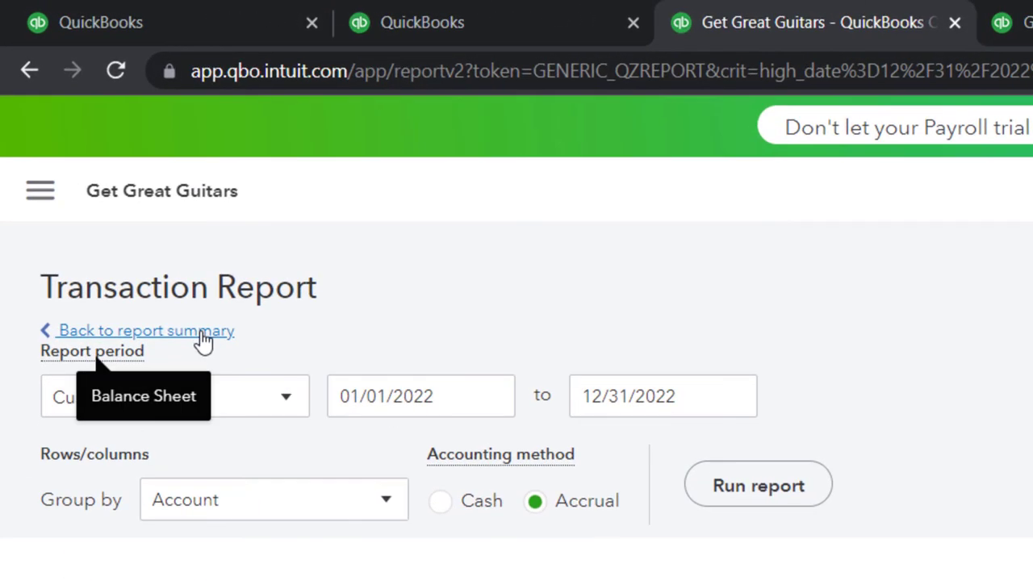
pyautogui.click(161, 263)
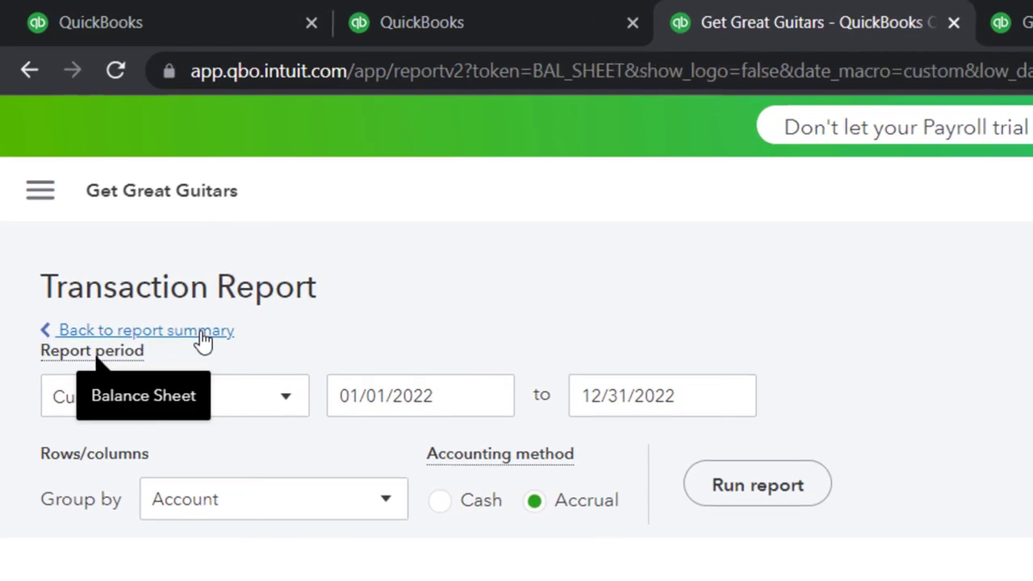
# Open the Short-Term Investment account's transaction report from the Balance Sheet, review its purchase and sale entries, and return to the Balance Sheet
pyautogui.scroll(-5, 219, 565)
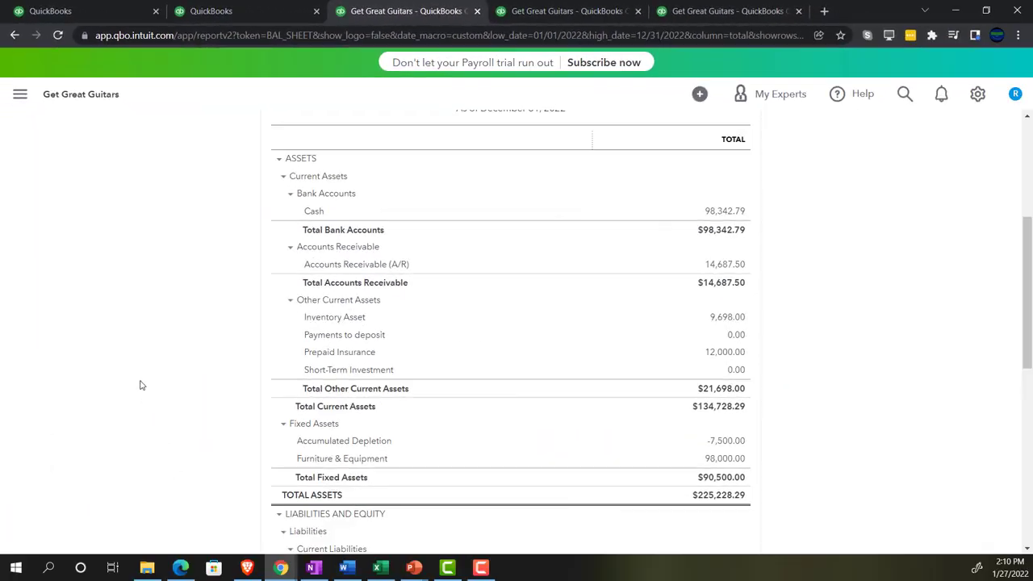
pyautogui.hotkey('ctrl', '+')
pyautogui.hotkey('ctrl', '+')
pyautogui.hotkey('ctrl', '+')
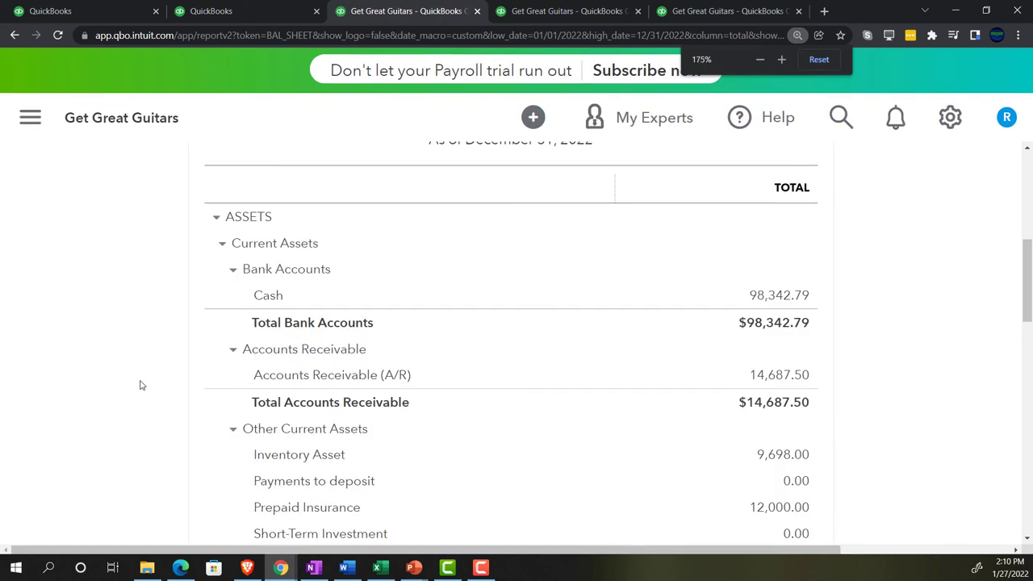
pyautogui.hotkey('ctrl', '+')
pyautogui.scroll(-2, 140, 385)
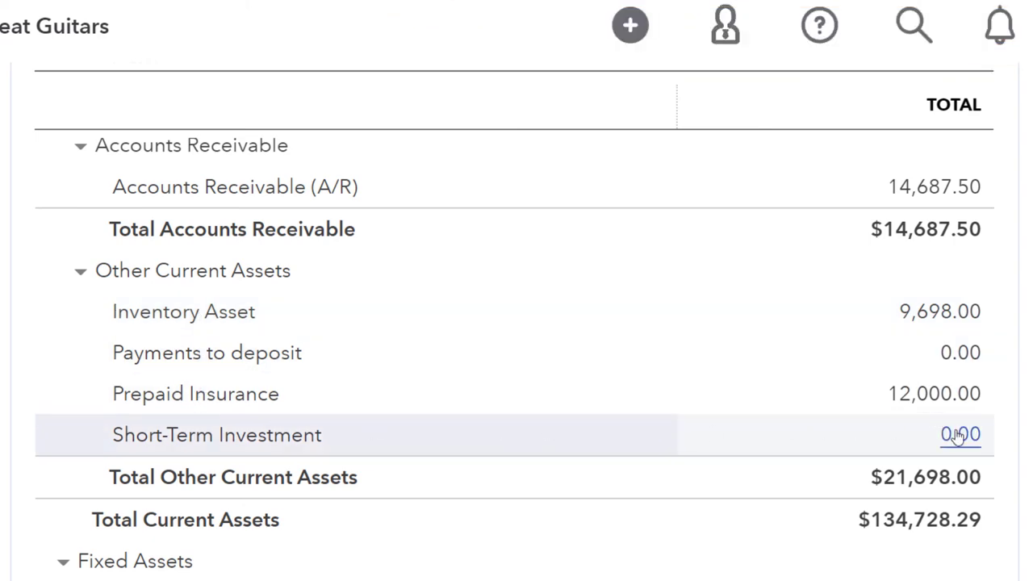
pyautogui.click(959, 435)
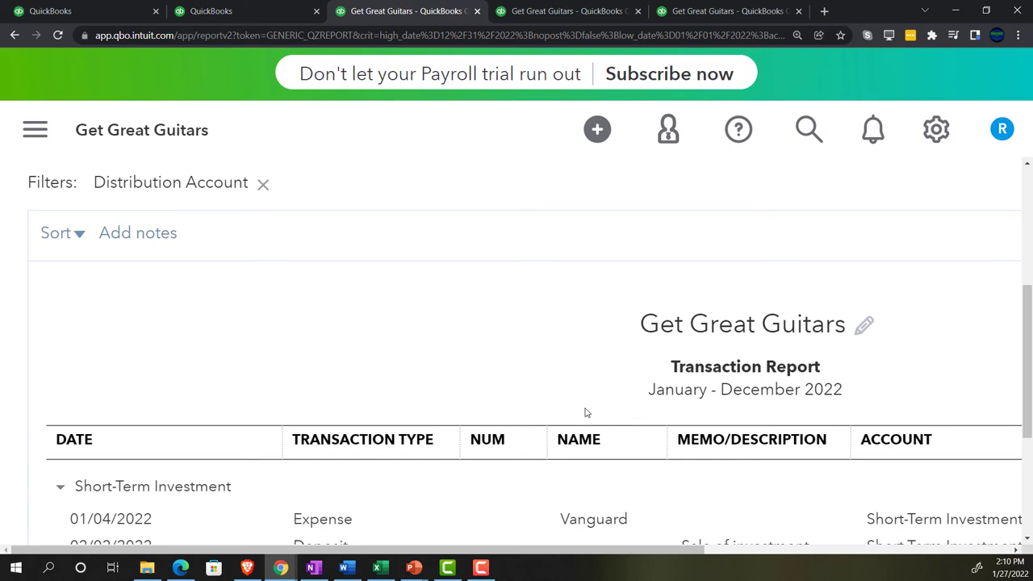
pyautogui.hotkey('ctrl', '-')
pyautogui.hotkey('ctrl', '-')
pyautogui.hotkey('ctrl', '-')
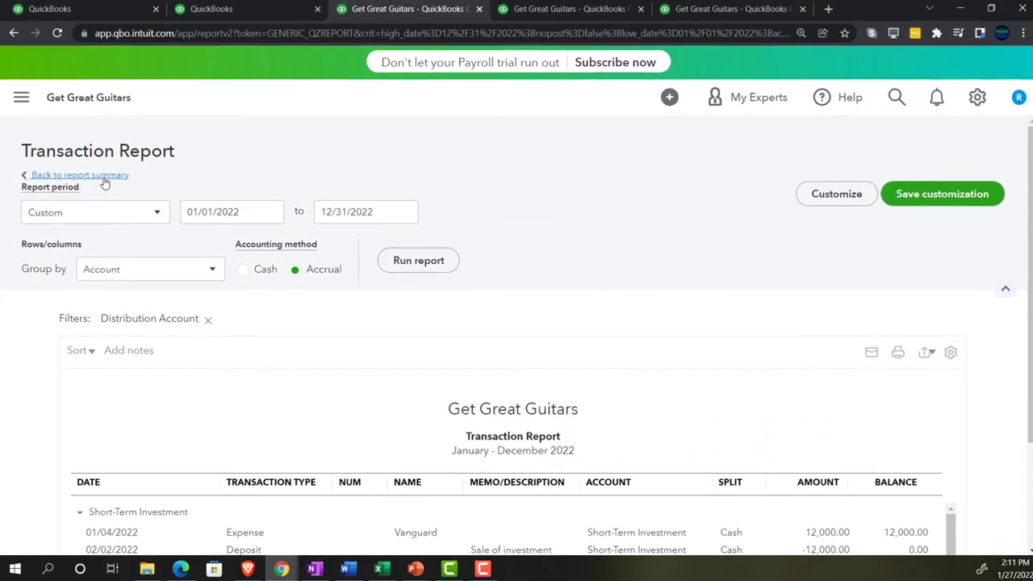
pyautogui.click(89, 35)
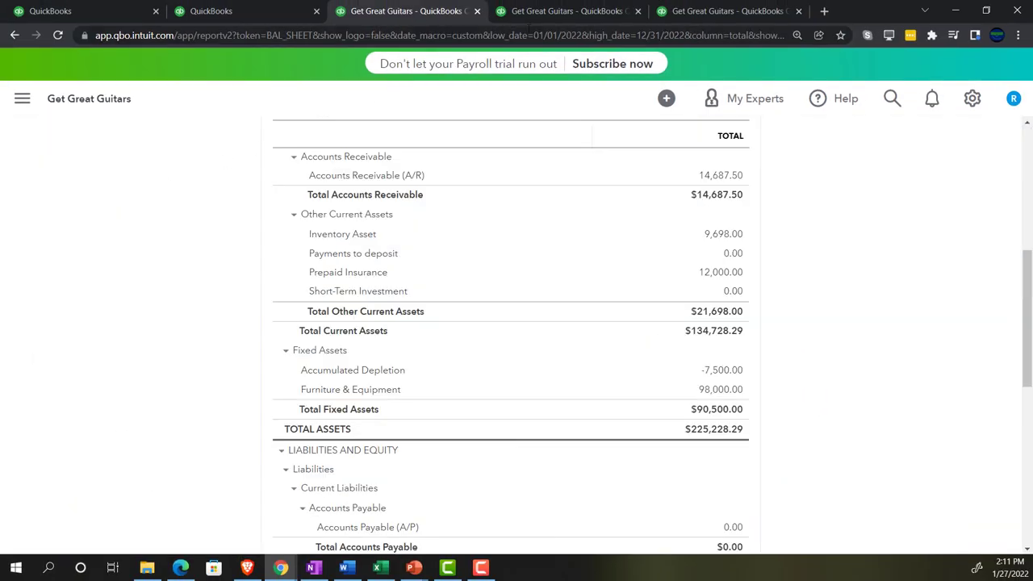
# Switch to the January–December 2022 Profit and Loss report and rerun it
pyautogui.click(544, 13)
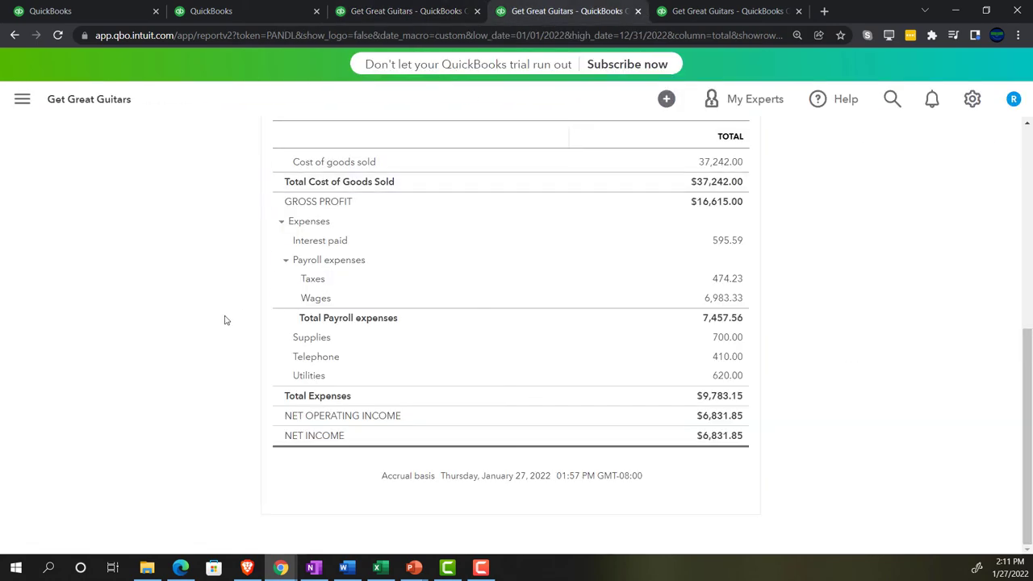
pyautogui.scroll(4, 194, 328)
pyautogui.scroll(2, 194, 329)
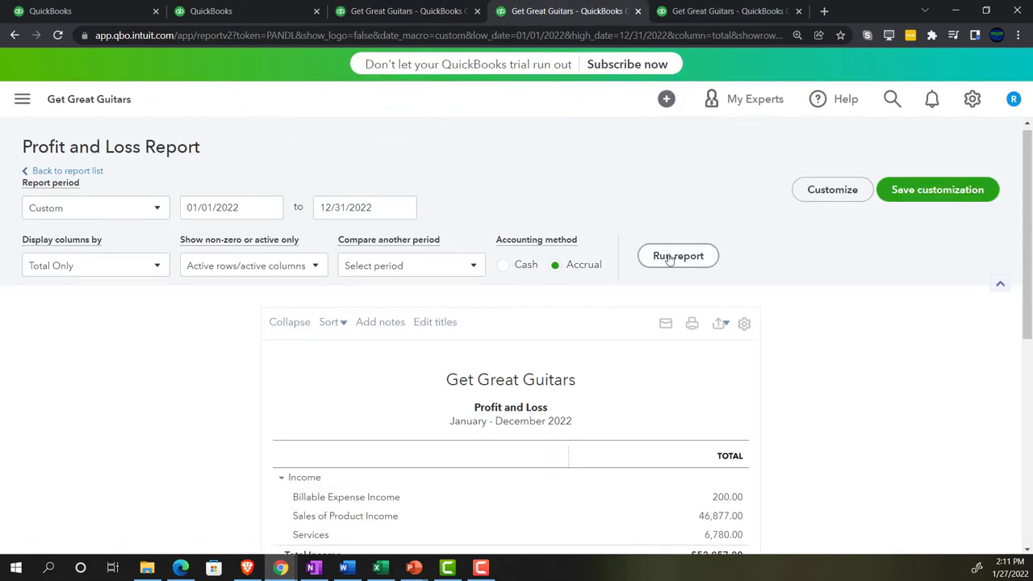
pyautogui.scroll(-3, 194, 391)
# Examine the Profit and Loss from income and expenses through net operating income, Gains on Sale of Investments under Other Income, and net income
pyautogui.hotkey('ctrl', '+')
pyautogui.hotkey('ctrl', '+')
pyautogui.hotkey('ctrl', '+')
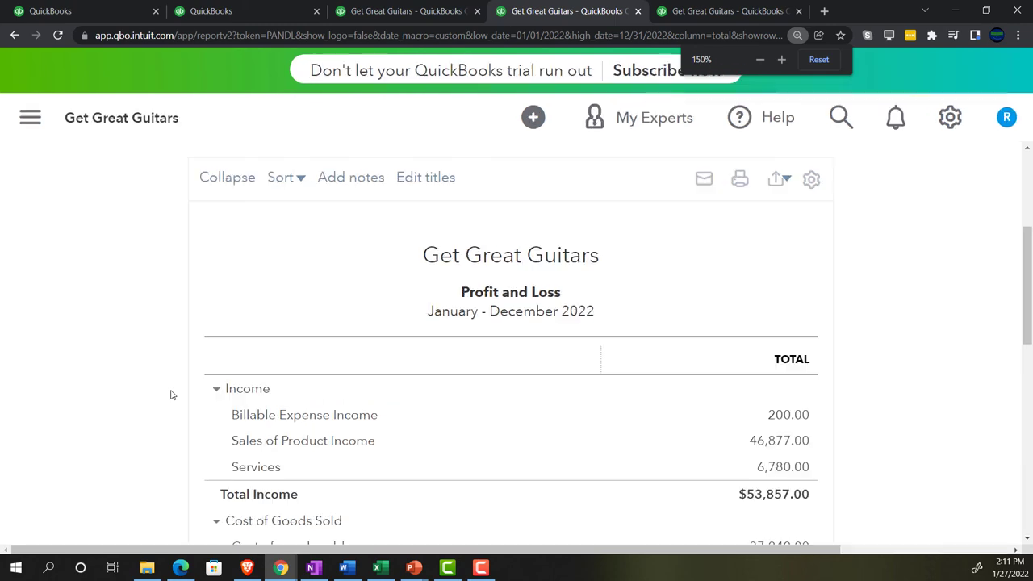
pyautogui.hotkey('ctrl', '+')
pyautogui.scroll(-2, 170, 395)
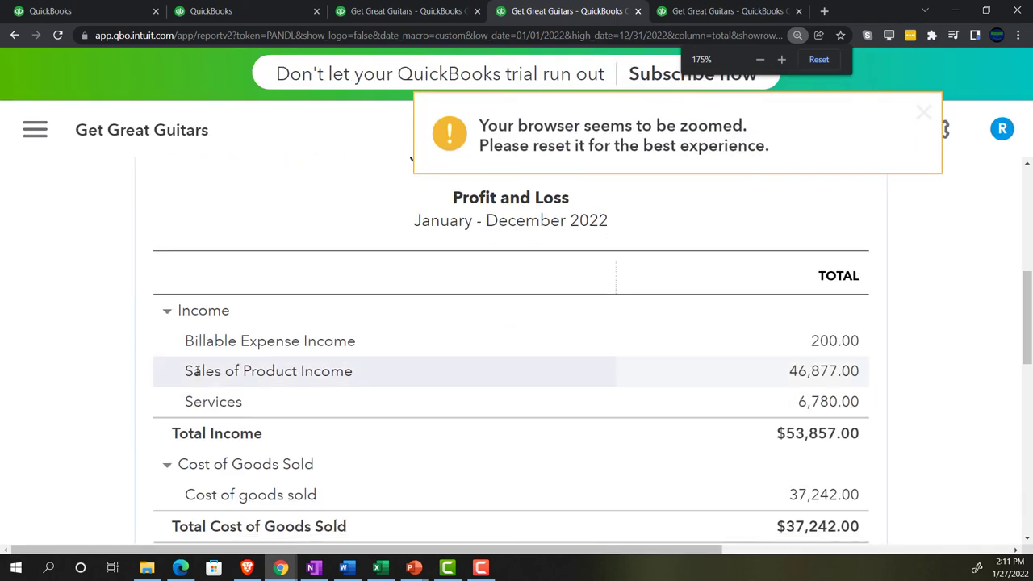
pyautogui.scroll(-2, 198, 368)
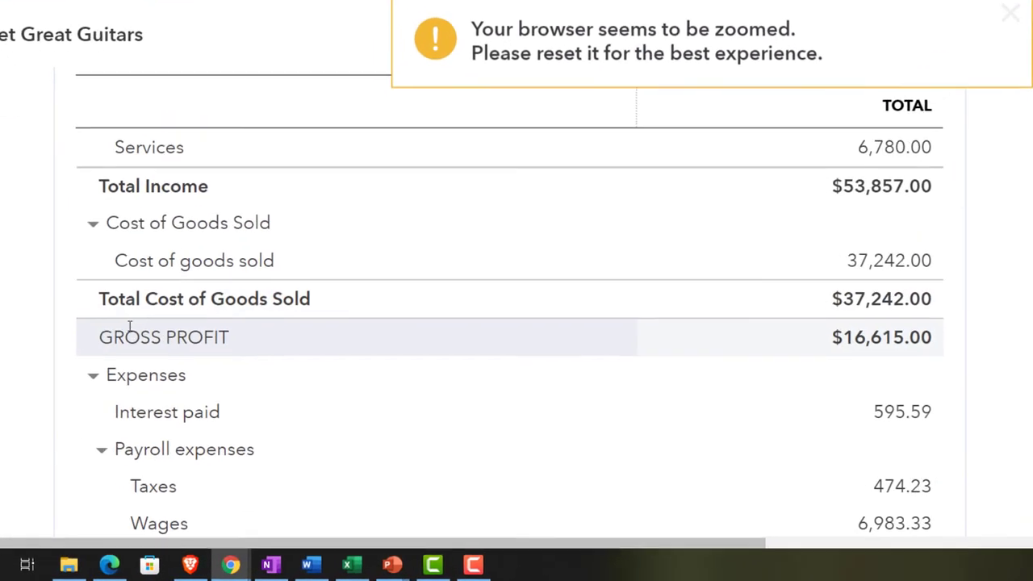
pyautogui.scroll(-1, 59, 326)
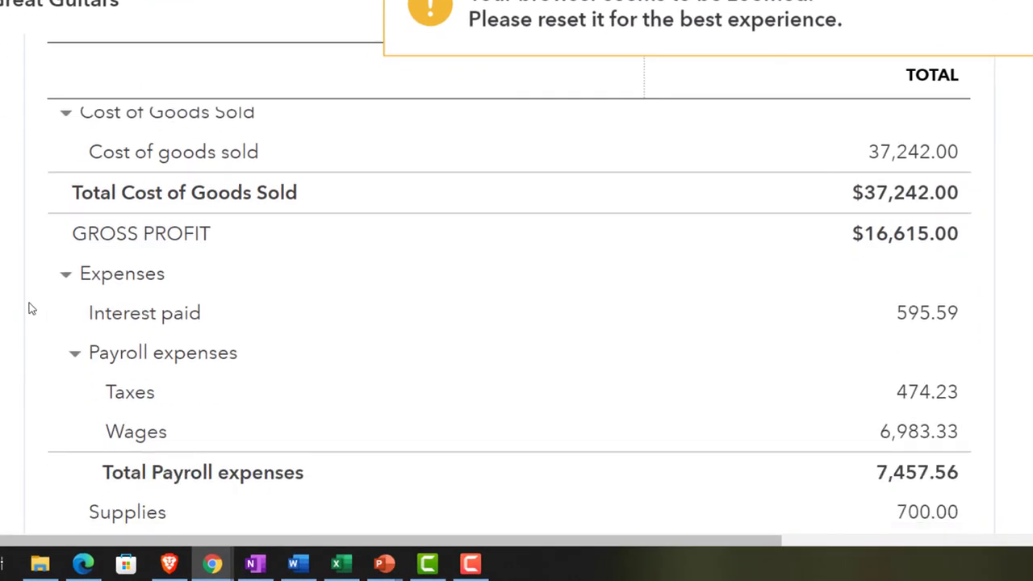
pyautogui.scroll(-1, 28, 304)
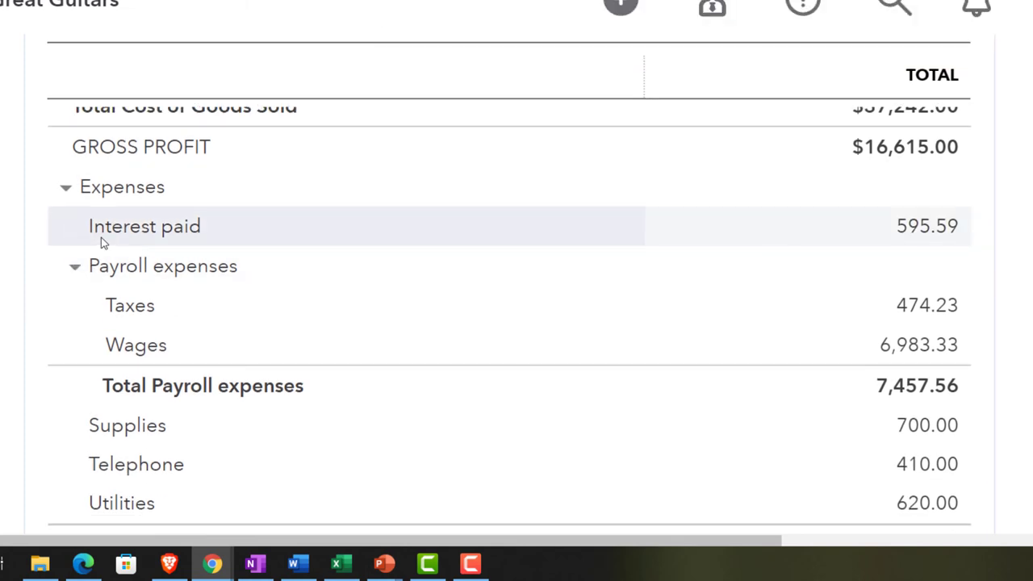
pyautogui.scroll(-1, 102, 239)
pyautogui.scroll(-3, 100, 238)
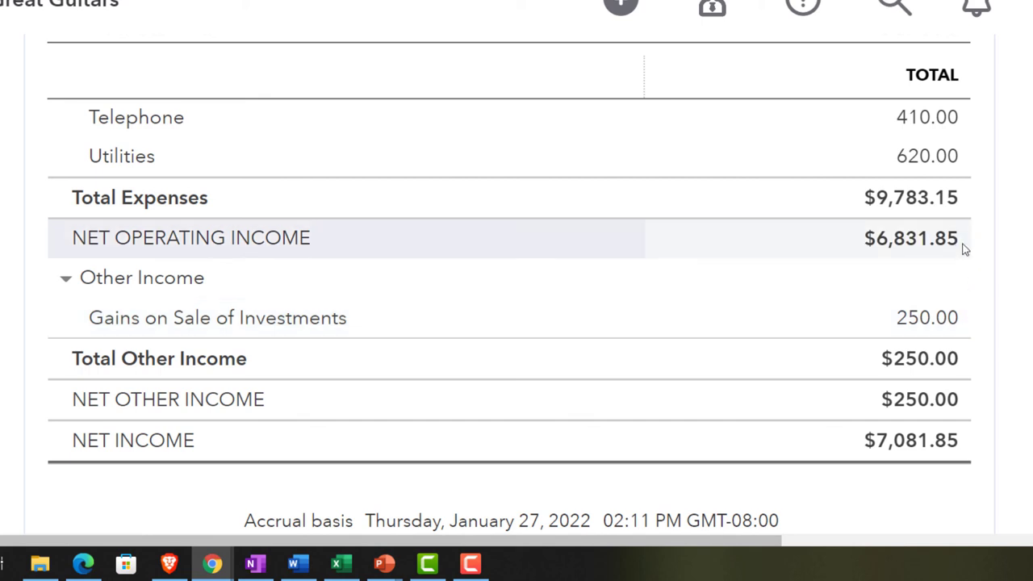
pyautogui.scroll(4, 964, 250)
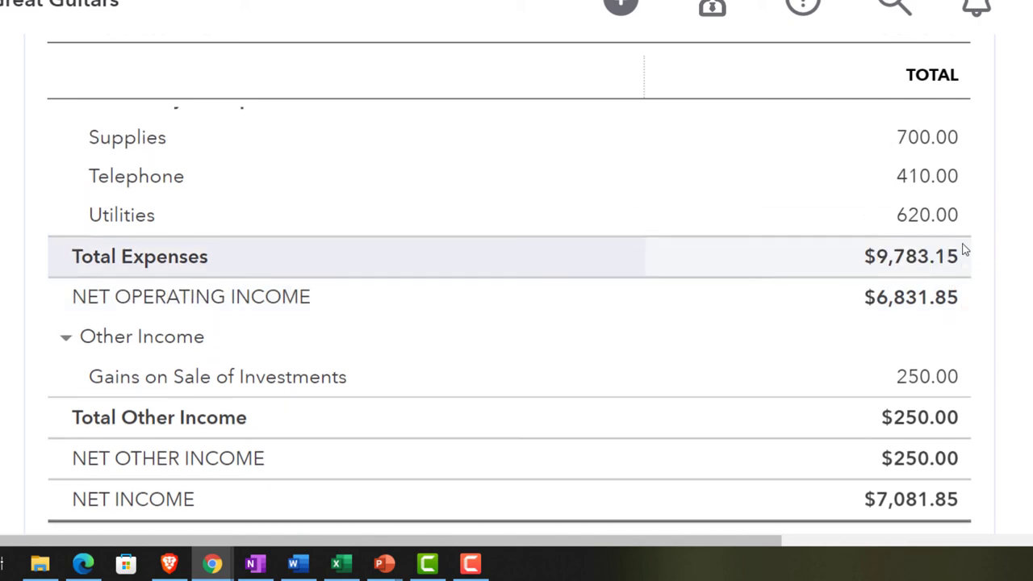
pyautogui.scroll(1, 965, 250)
pyautogui.scroll(4, 965, 250)
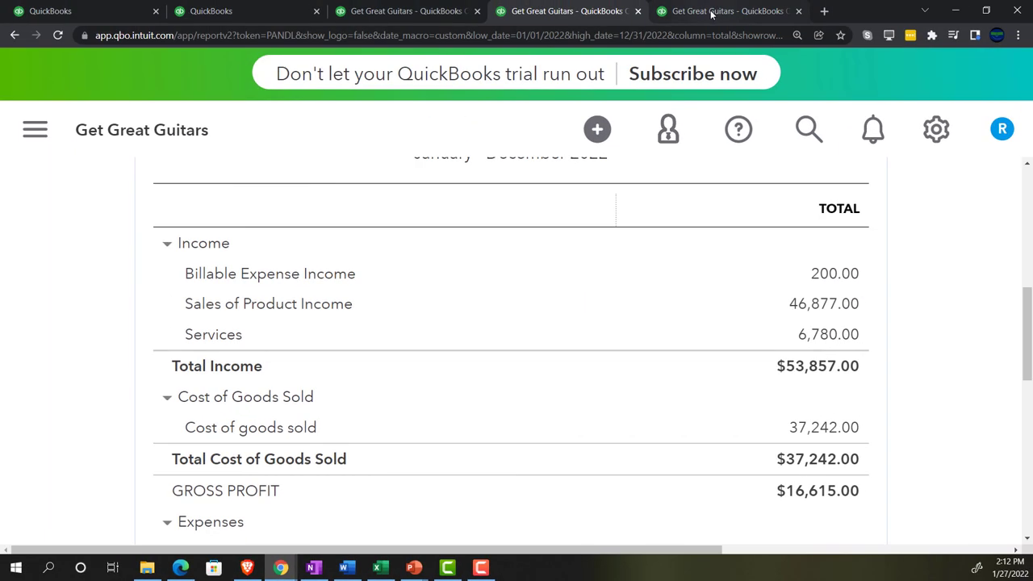
# Rerun the February–December 2022 Profit and Loss report and examine its interest expense and Gains on Sale of Investments
pyautogui.click(711, 14)
pyautogui.scroll(3, 614, 365)
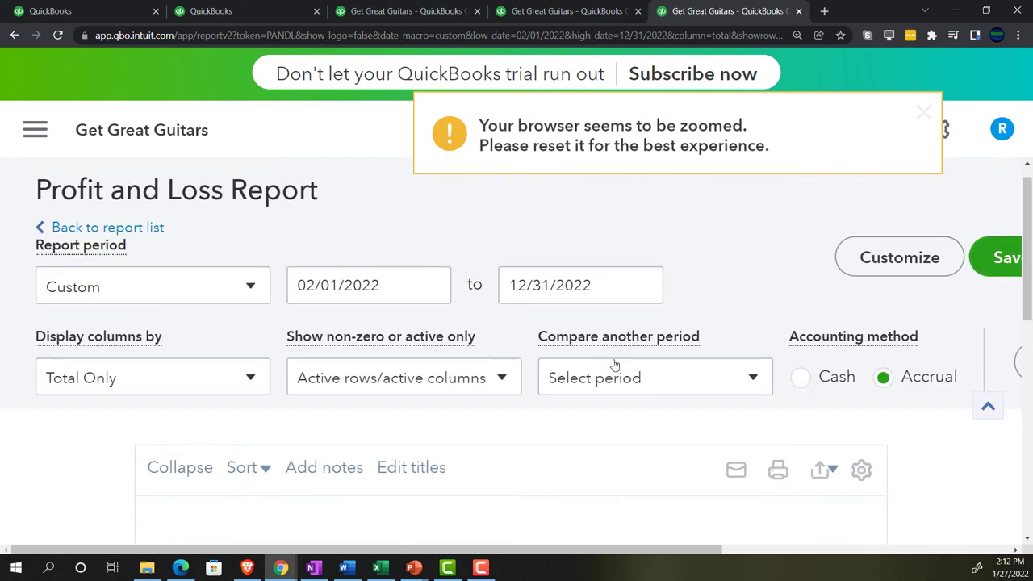
pyautogui.scroll(-5, 102, 437)
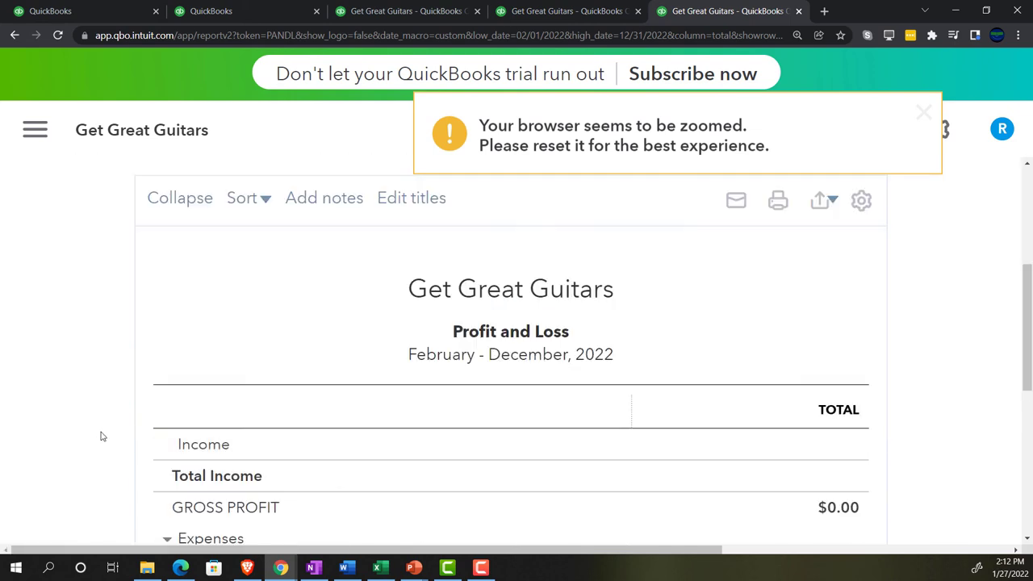
pyautogui.scroll(-3, 97, 437)
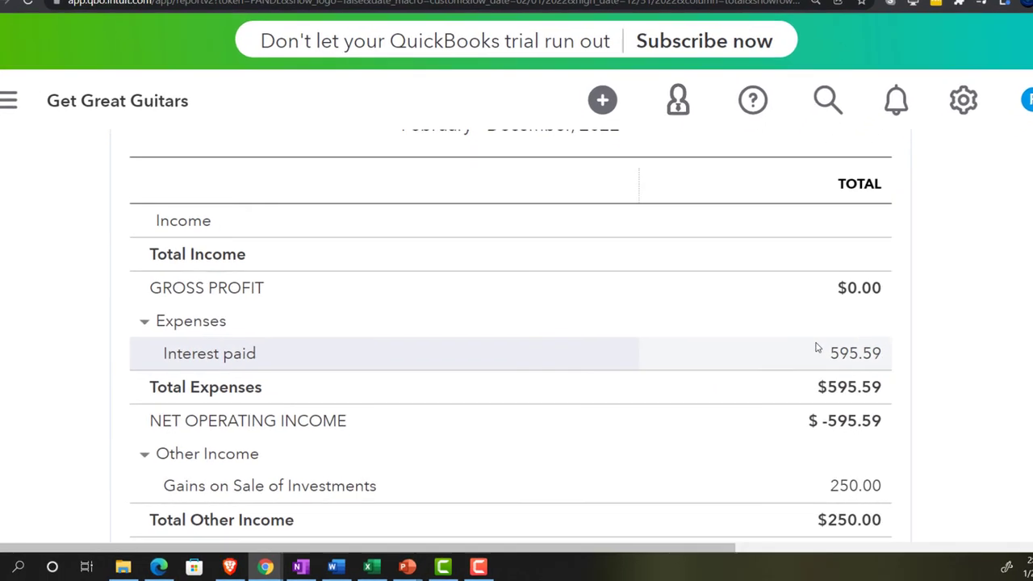
pyautogui.scroll(-2, 922, 466)
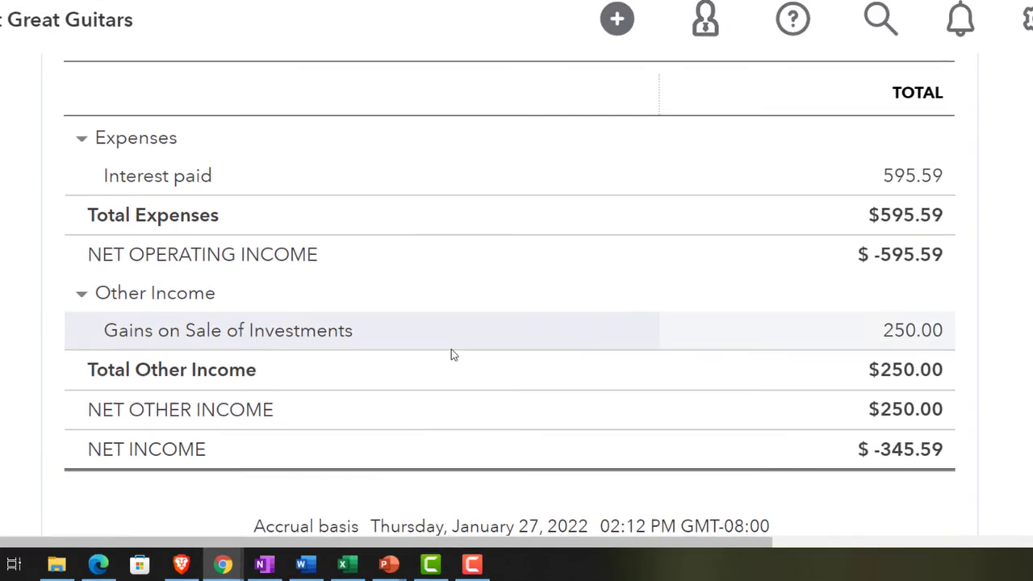
# Search the reports list for "trial", open the standard Trial Balance report, and collapse the navigation menu
pyautogui.scroll(10, 230, 419)
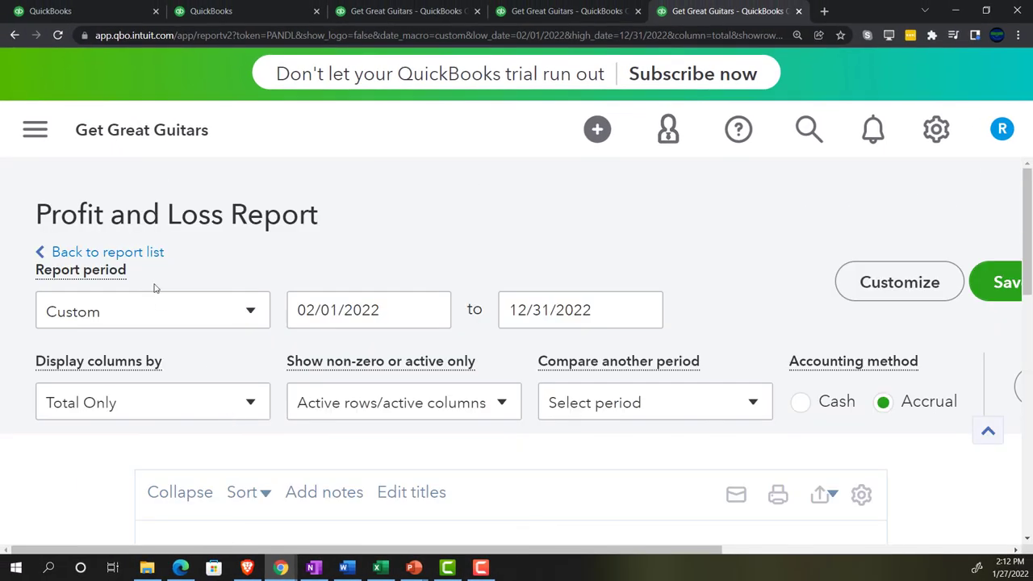
pyautogui.click(42, 137)
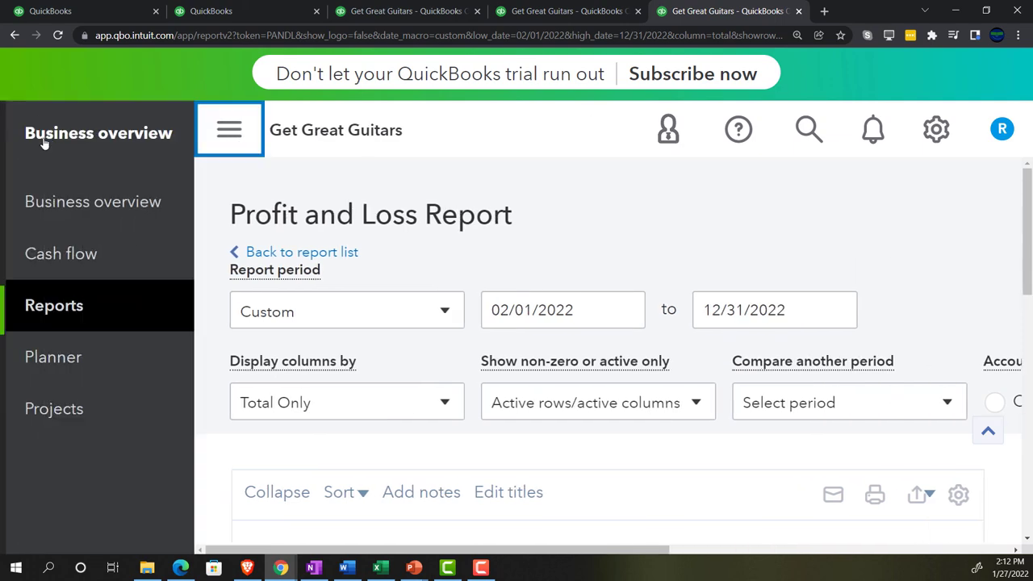
pyautogui.hotkey('ctrl', '-')
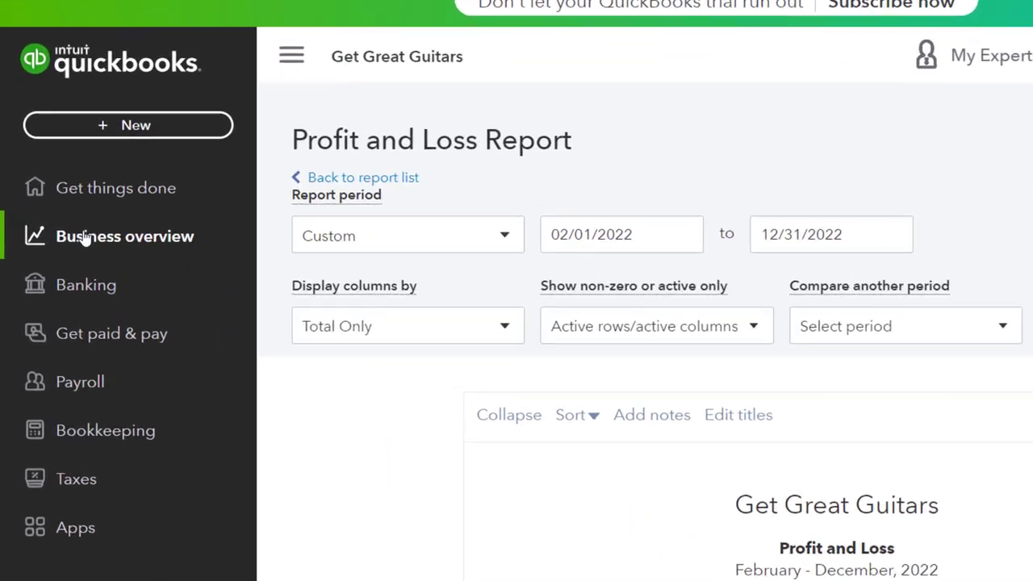
pyautogui.click(85, 234)
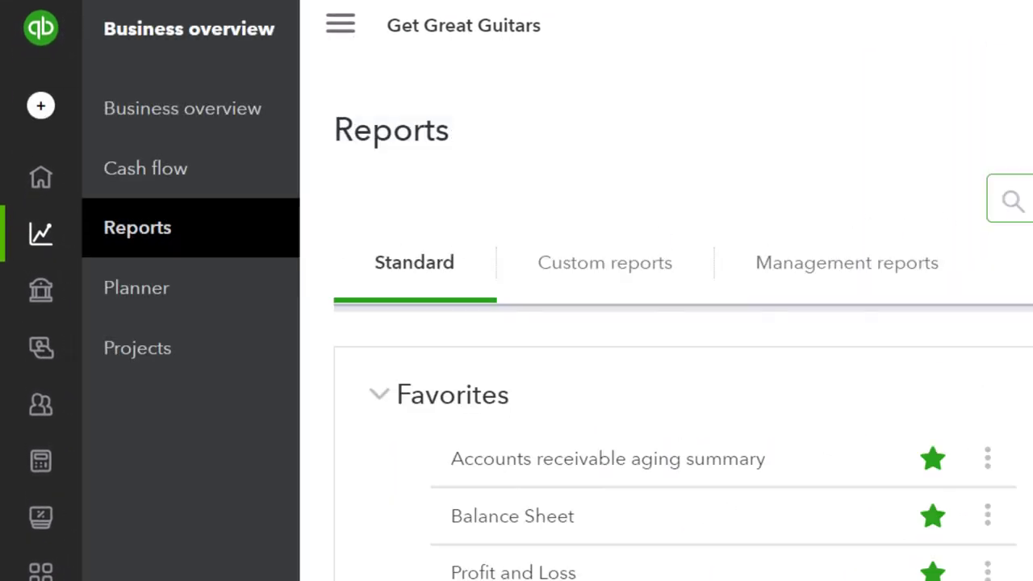
pyautogui.click(1013, 199)
pyautogui.write('trial')
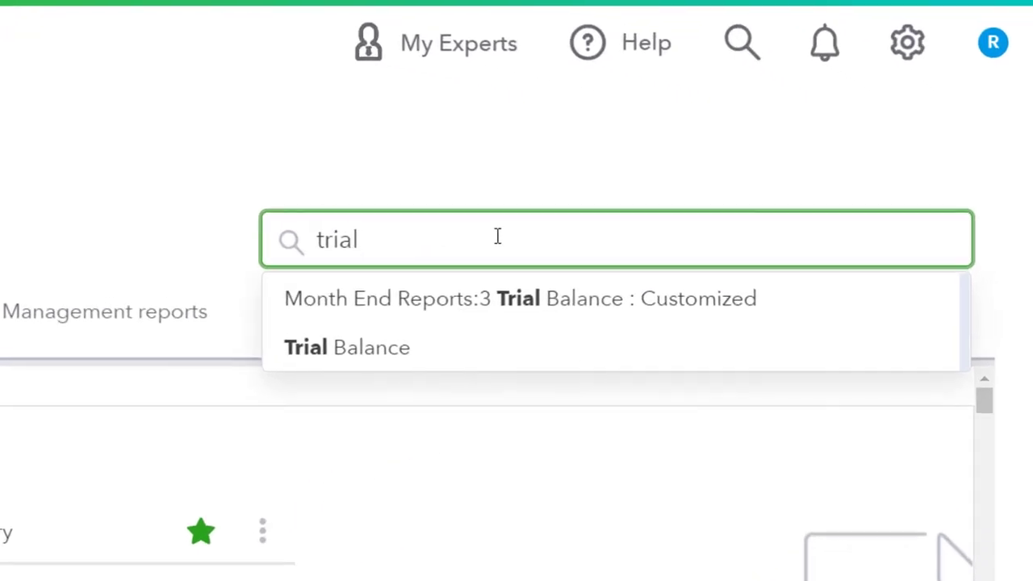
pyautogui.press('Down')
pyautogui.press('Down')
pyautogui.press('Return')
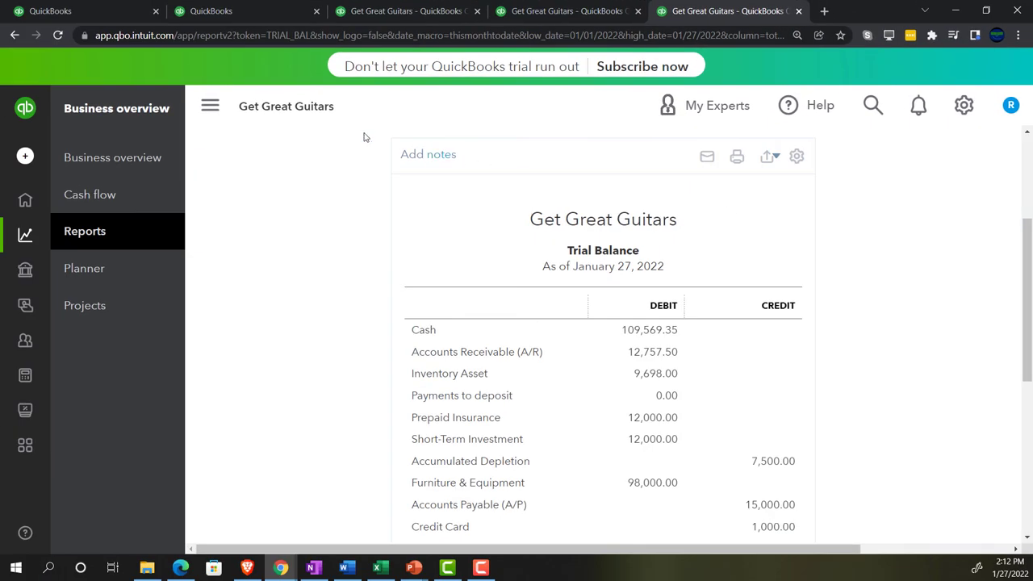
pyautogui.click(209, 105)
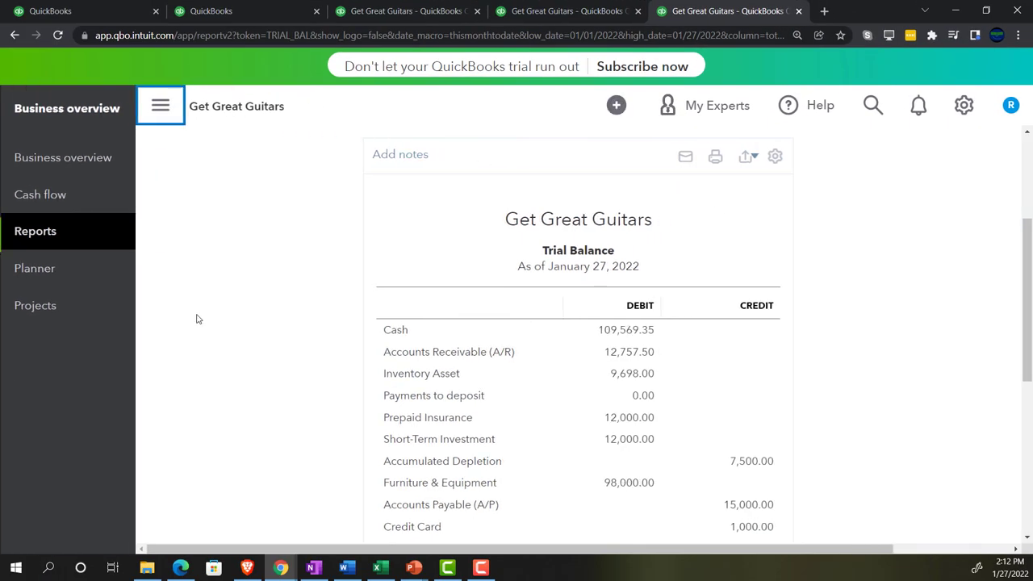
# Set the Trial Balance period to 01/01/2022 through 12/31/2022 and run the report
pyautogui.scroll(3, 206, 343)
pyautogui.click(258, 234)
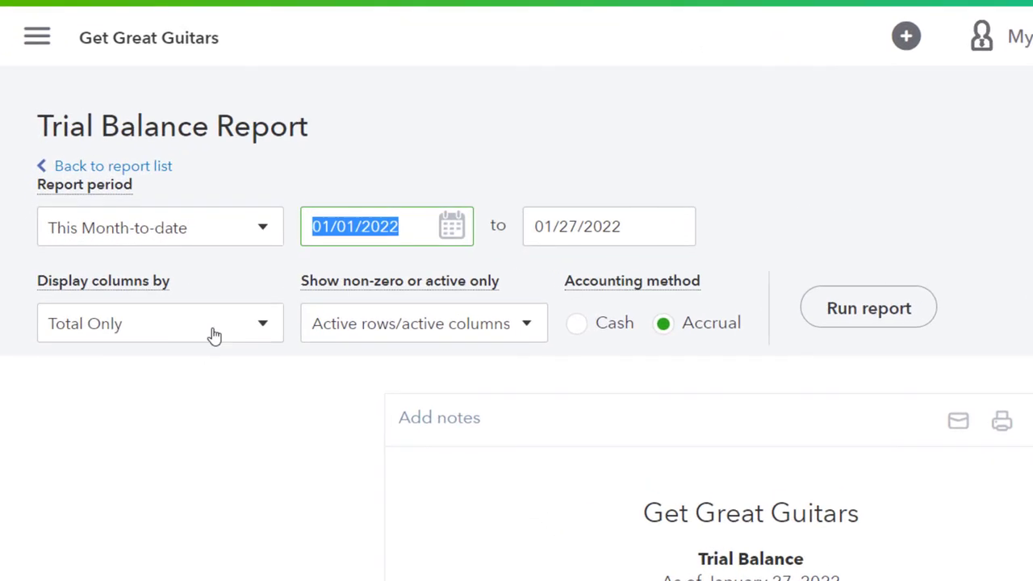
pyautogui.write('01012022')
pyautogui.press('Tab')
pyautogui.write('12/')
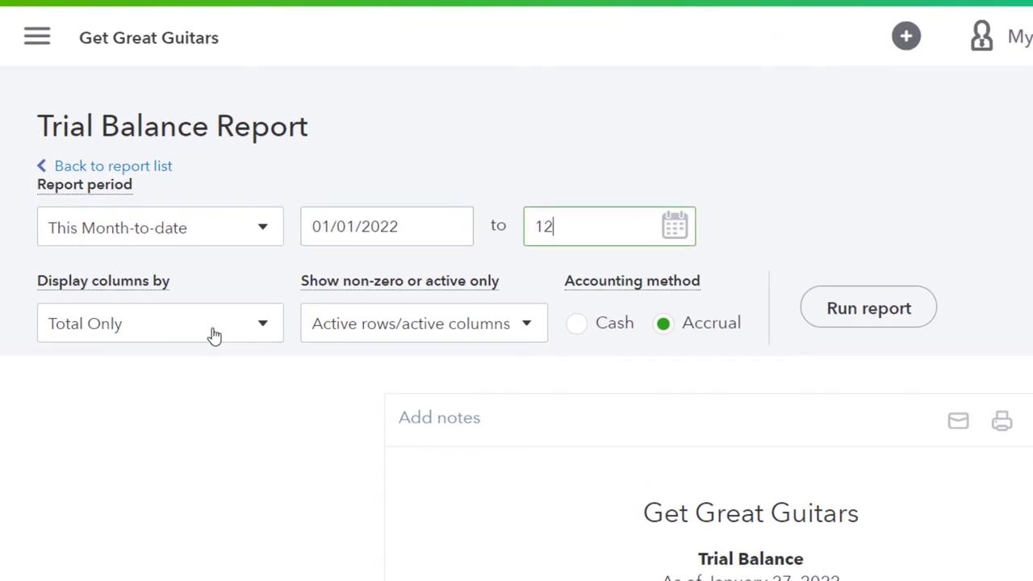
pyautogui.write('31/202')
pyautogui.press('Tab')
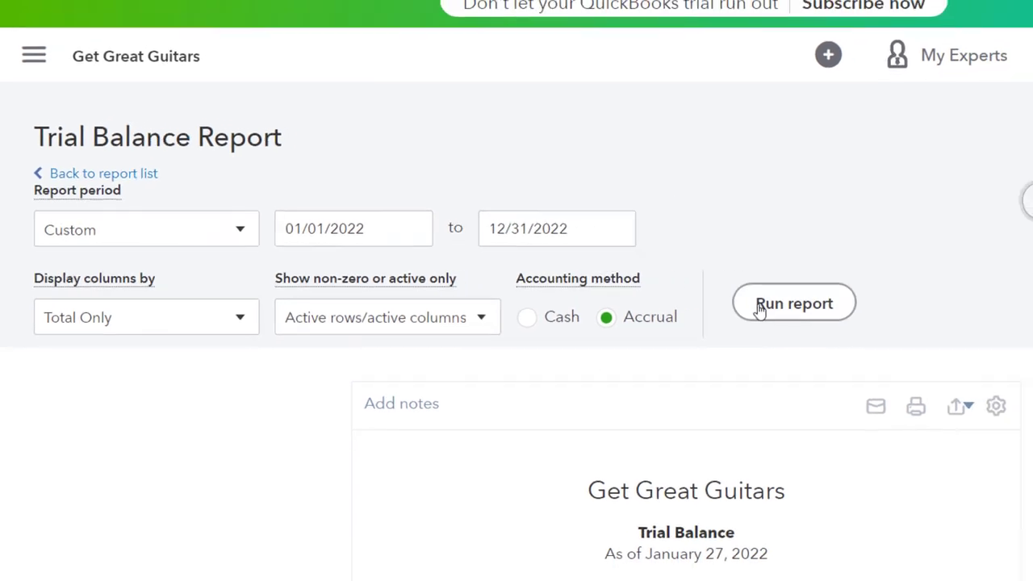
pyautogui.click(758, 310)
# Examine the enlarged Trial Balance from the asset accounts, including Short-Term Investment, through liabilities, equity, income and expenses to Gains on Sale of Investments and the totals
pyautogui.scroll(-3, 272, 510)
pyautogui.hotkey('ctrl', '+')
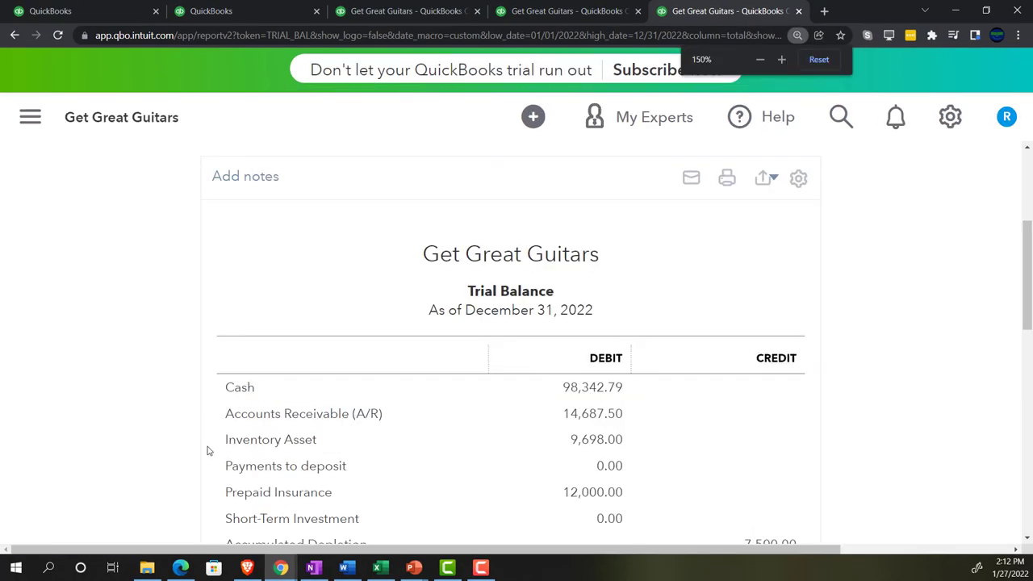
pyautogui.hotkey('ctrl', '+')
pyautogui.scroll(-1, 207, 448)
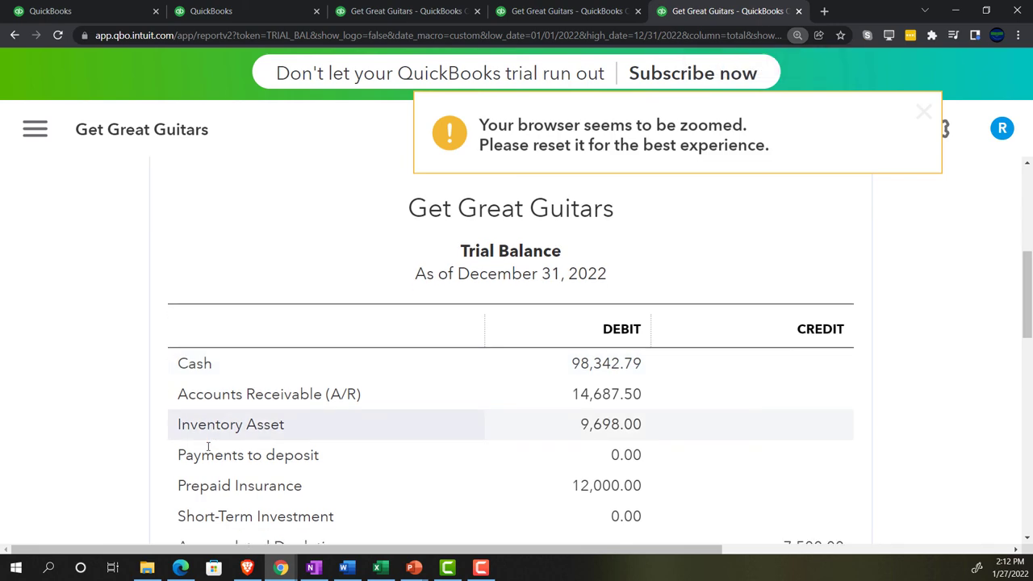
pyautogui.scroll(-1, 478, 364)
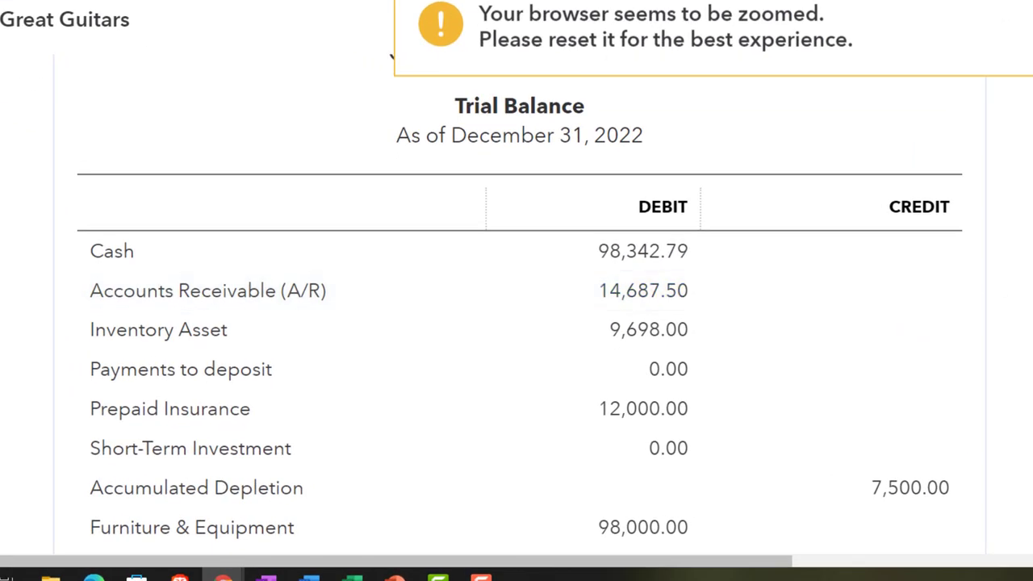
pyautogui.scroll(-1, 520, 297)
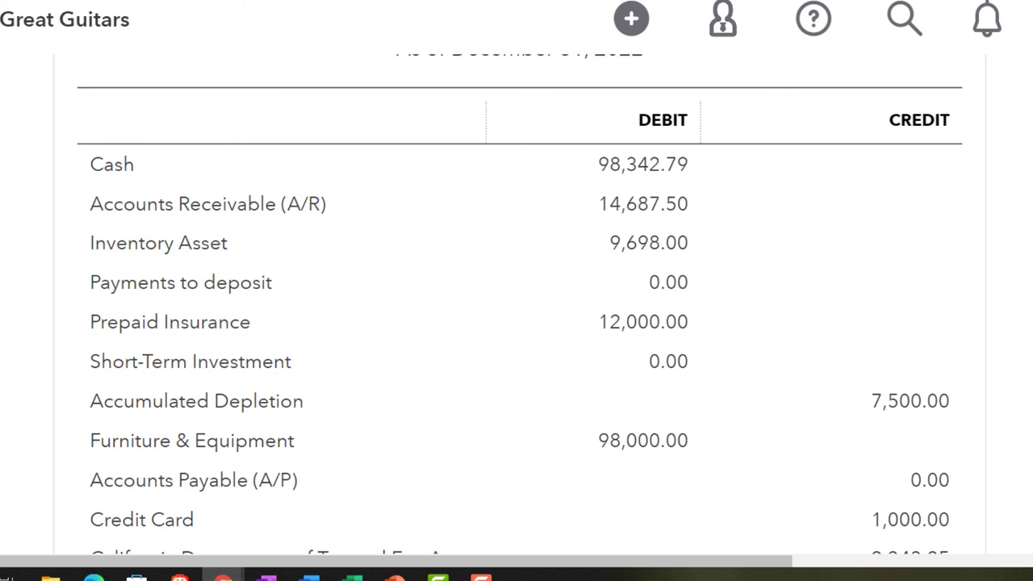
pyautogui.scroll(-2, 516, 323)
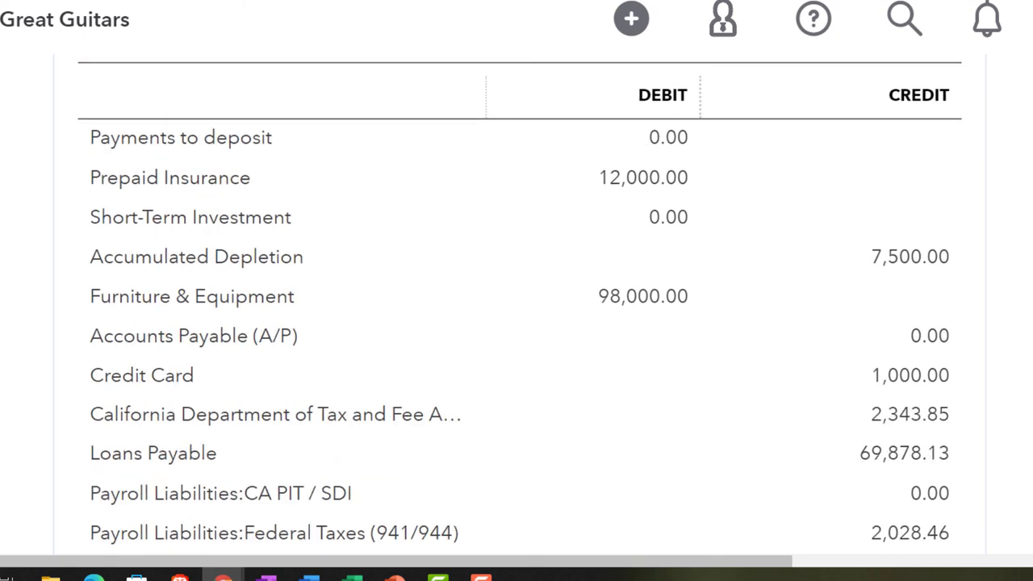
pyautogui.scroll(3, 520, 306)
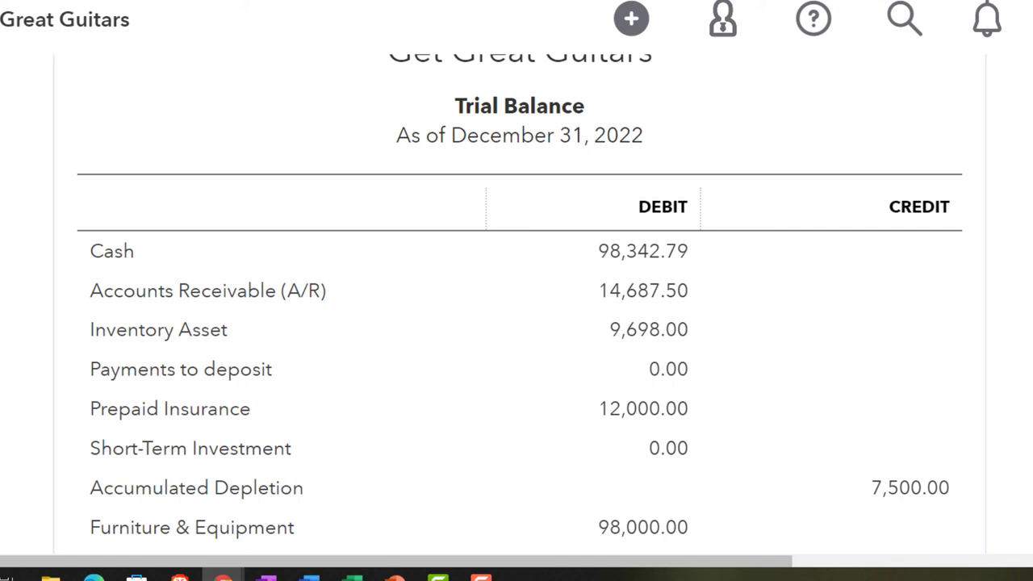
pyautogui.scroll(-1, 517, 322)
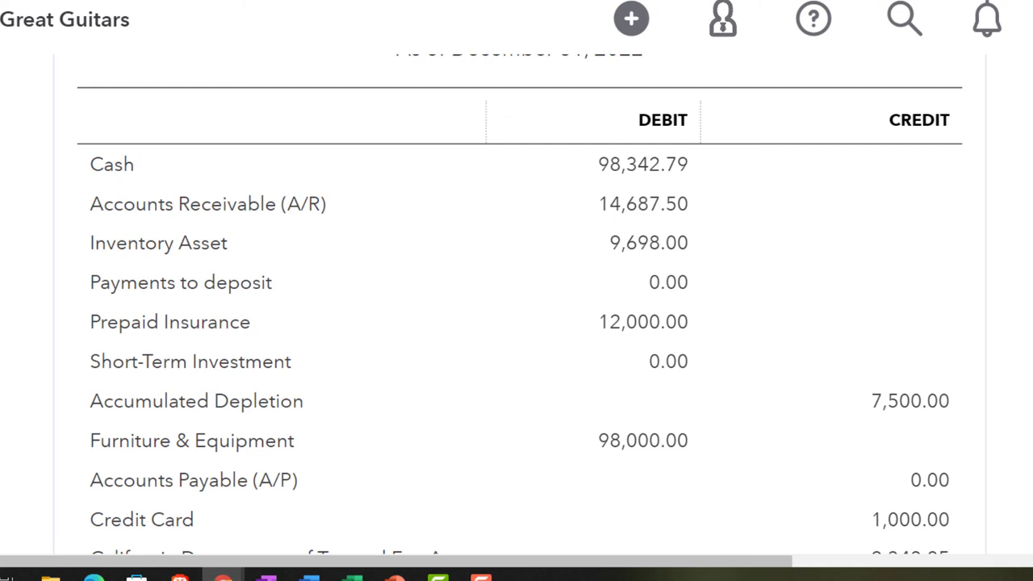
pyautogui.scroll(-3, 520, 307)
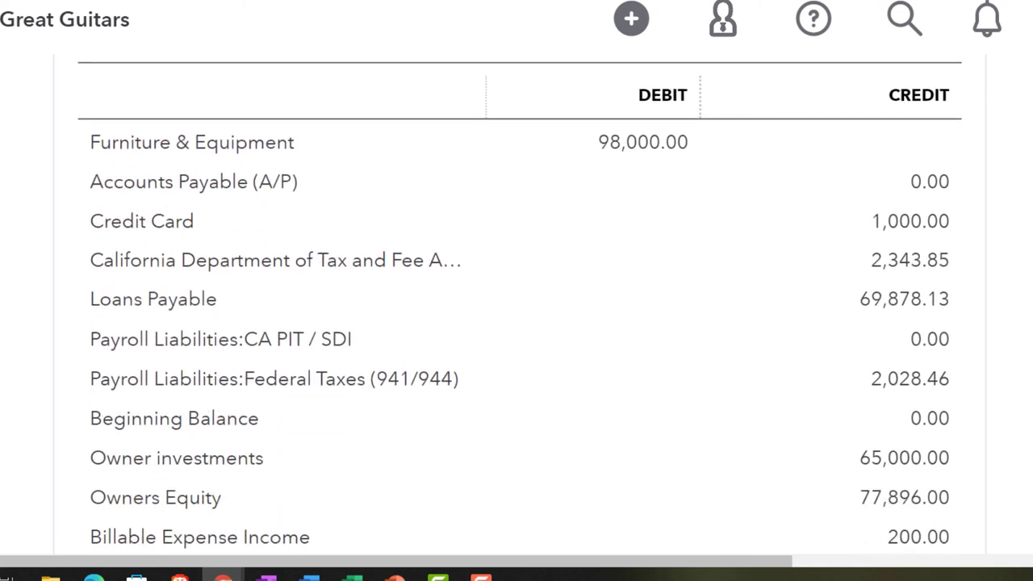
pyautogui.scroll(-2, 519, 339)
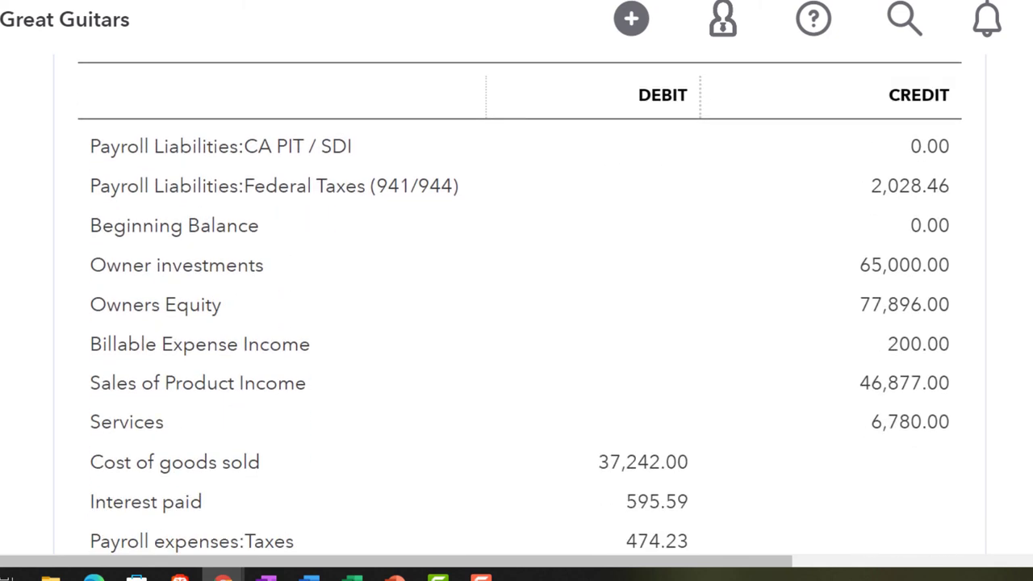
pyautogui.scroll(-3, 517, 339)
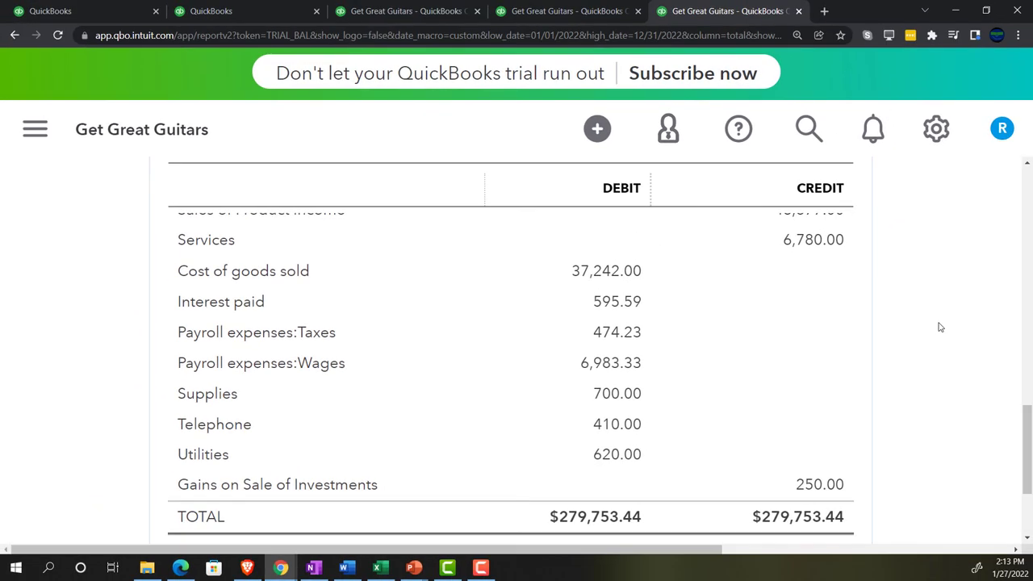
pyautogui.scroll(-1, 940, 327)
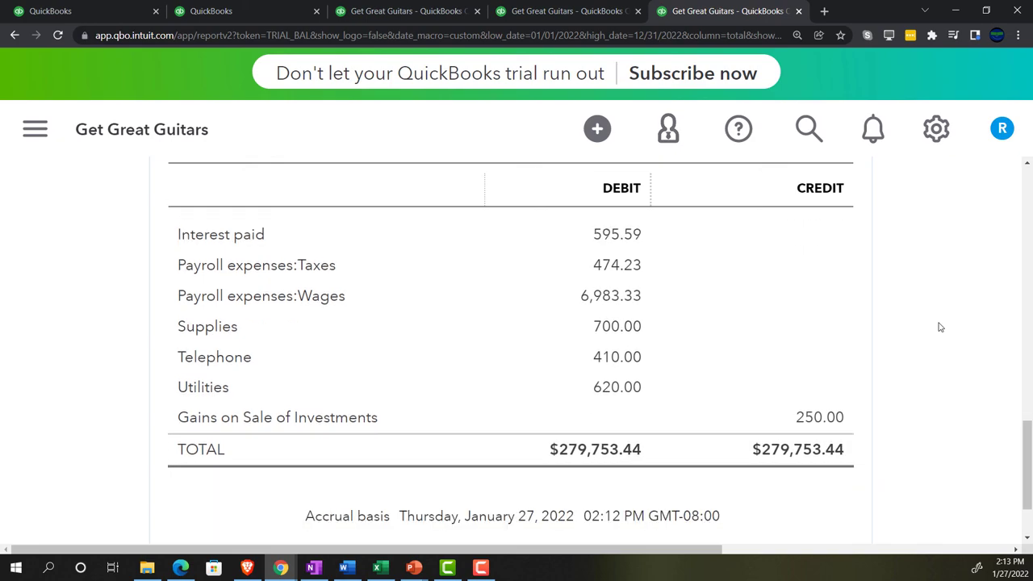